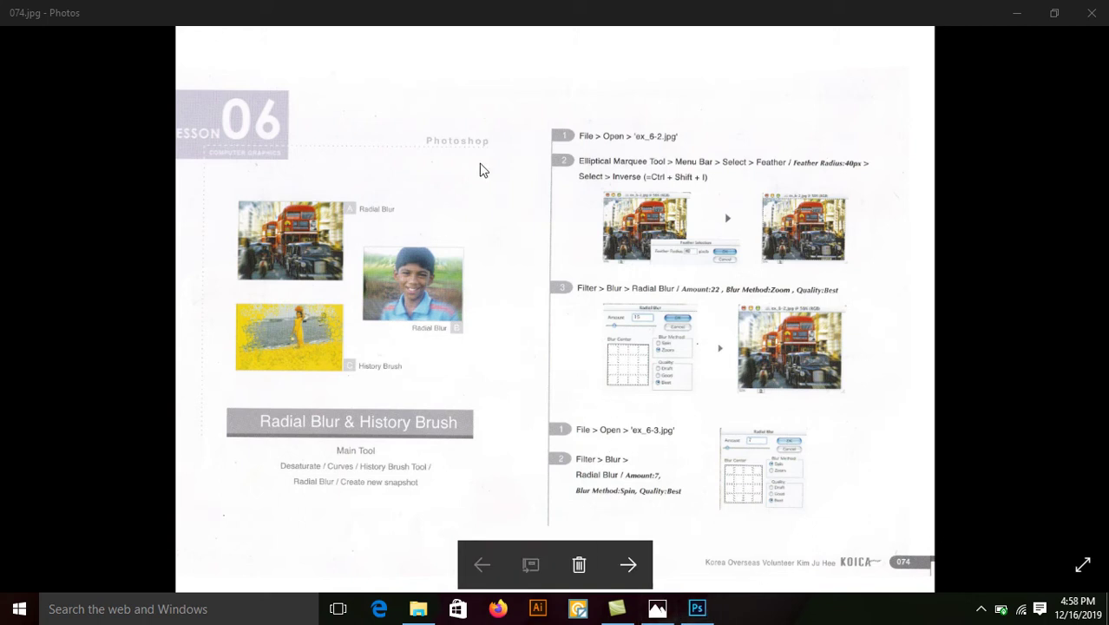
Step: Open EX_6-2.JPG from folder 6 in Photoshop, briefly checking the tutorial page in Photos
{"action": "left_click", "coordinate": [695, 610]}
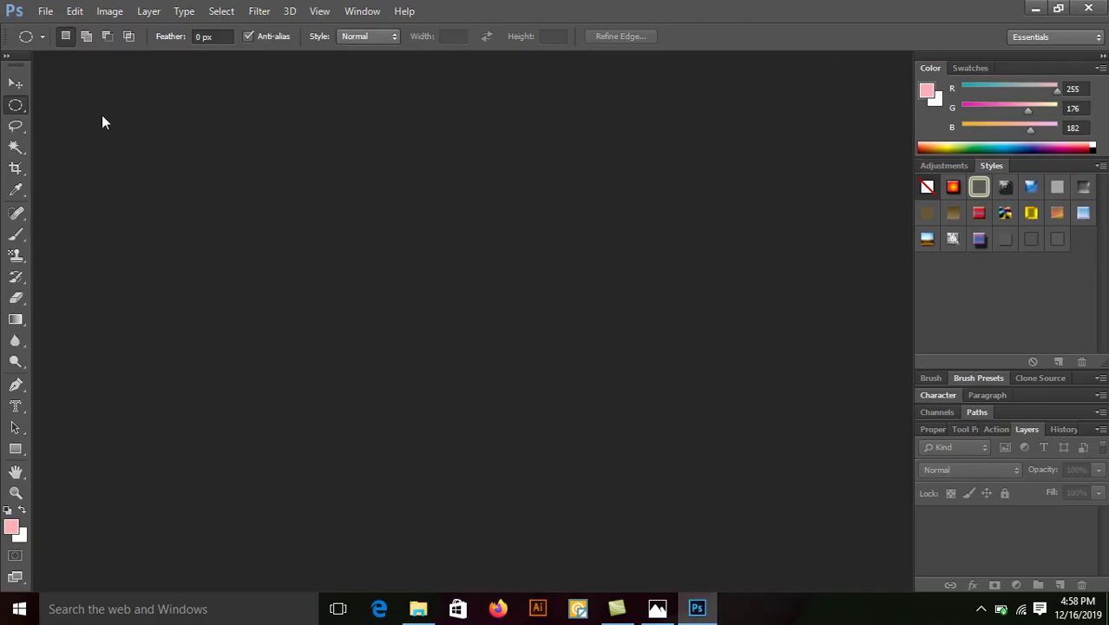
{"action": "left_click", "coordinate": [45, 11]}
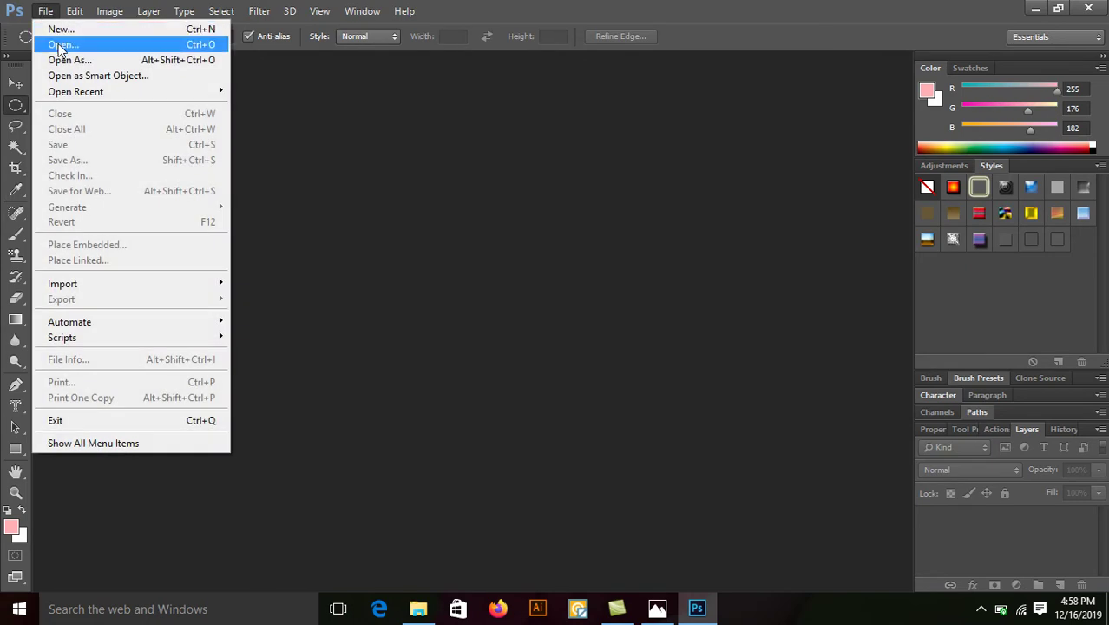
{"action": "left_click", "coordinate": [61, 45]}
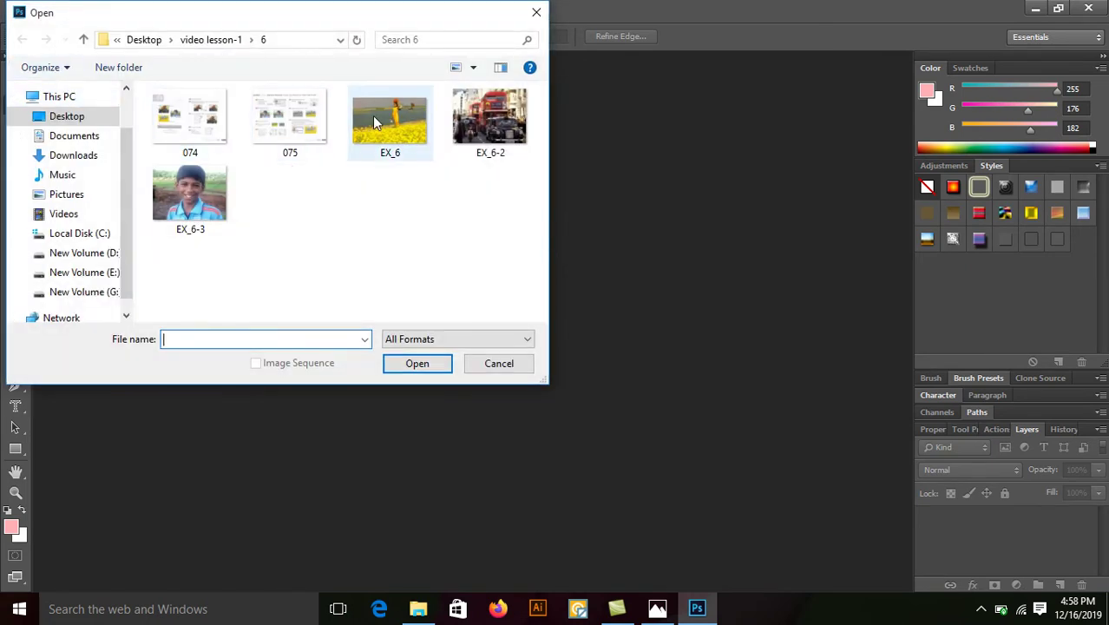
{"action": "double_click", "coordinate": [486, 122]}
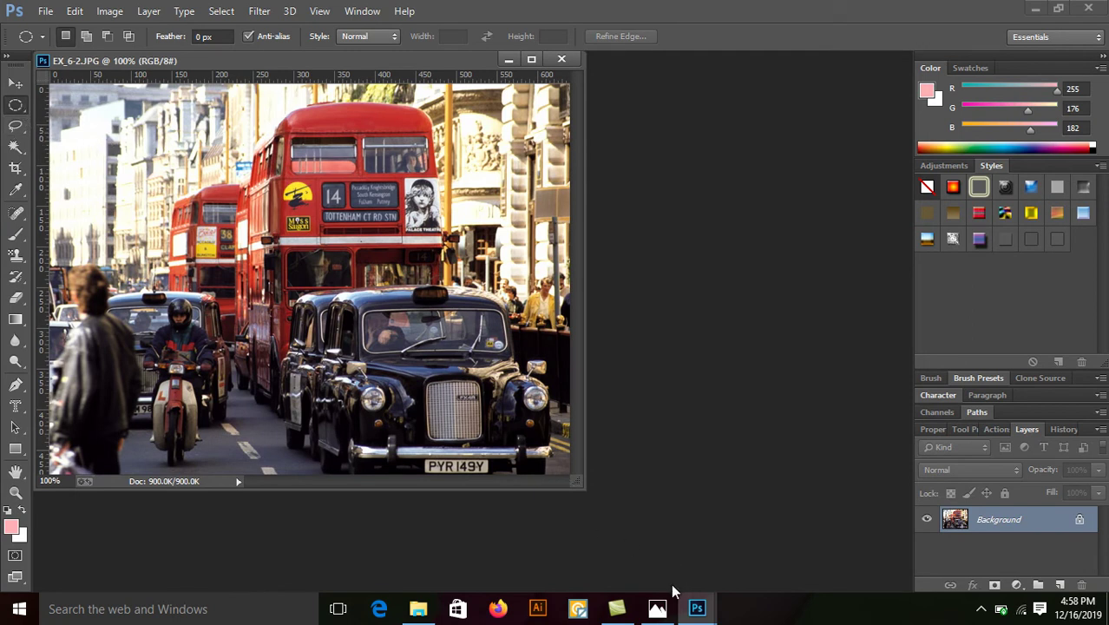
{"action": "mouse_move", "coordinate": [657, 608]}
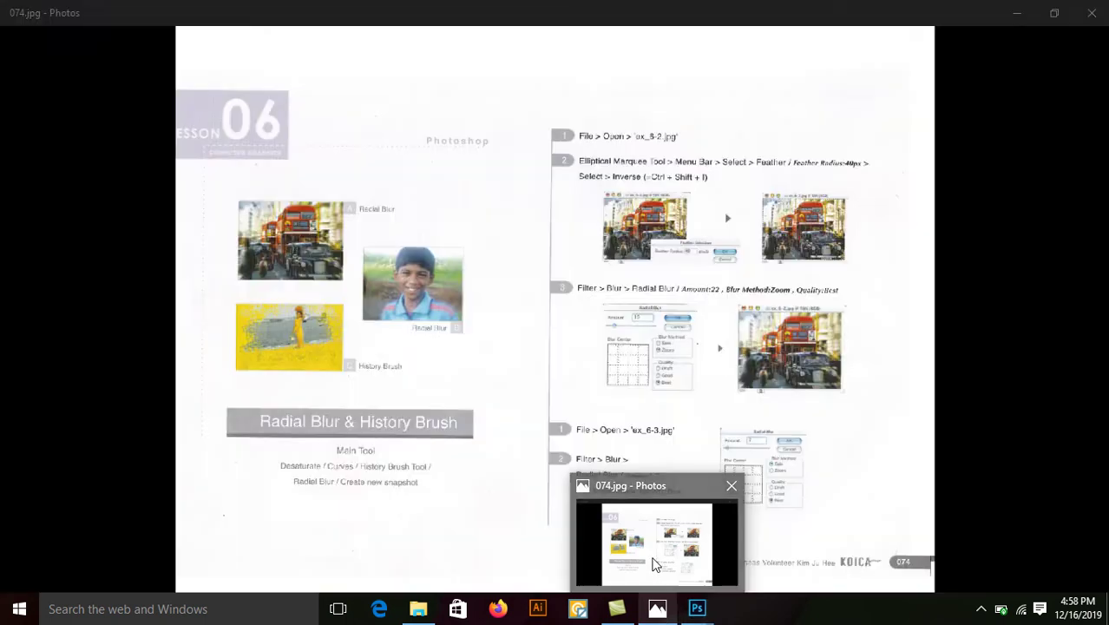
{"action": "left_click", "coordinate": [656, 564]}
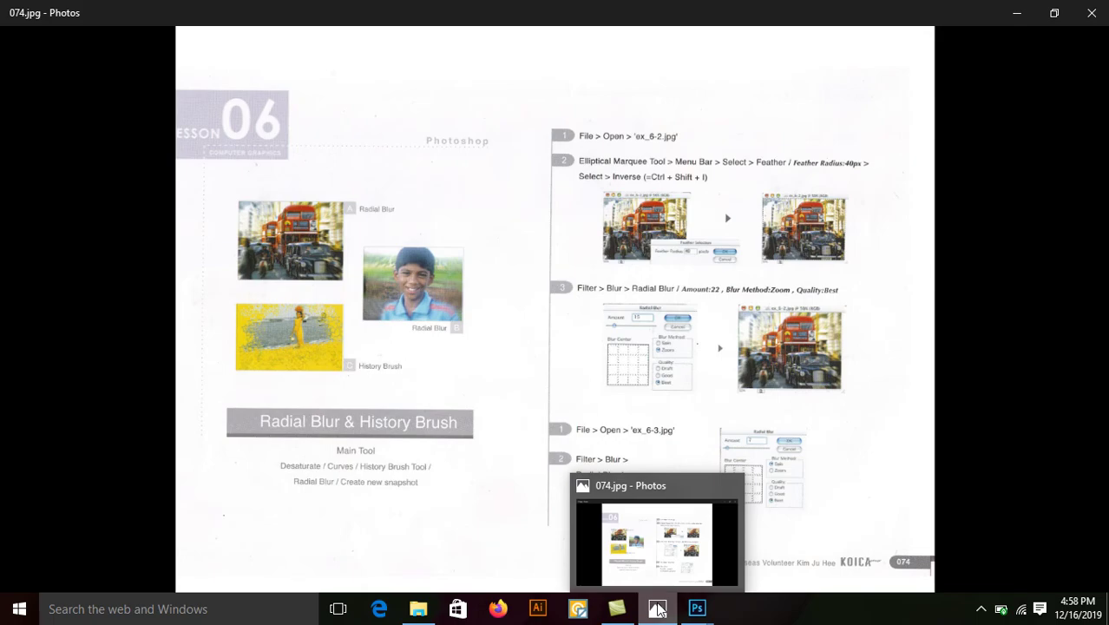
{"action": "left_click", "coordinate": [658, 610]}
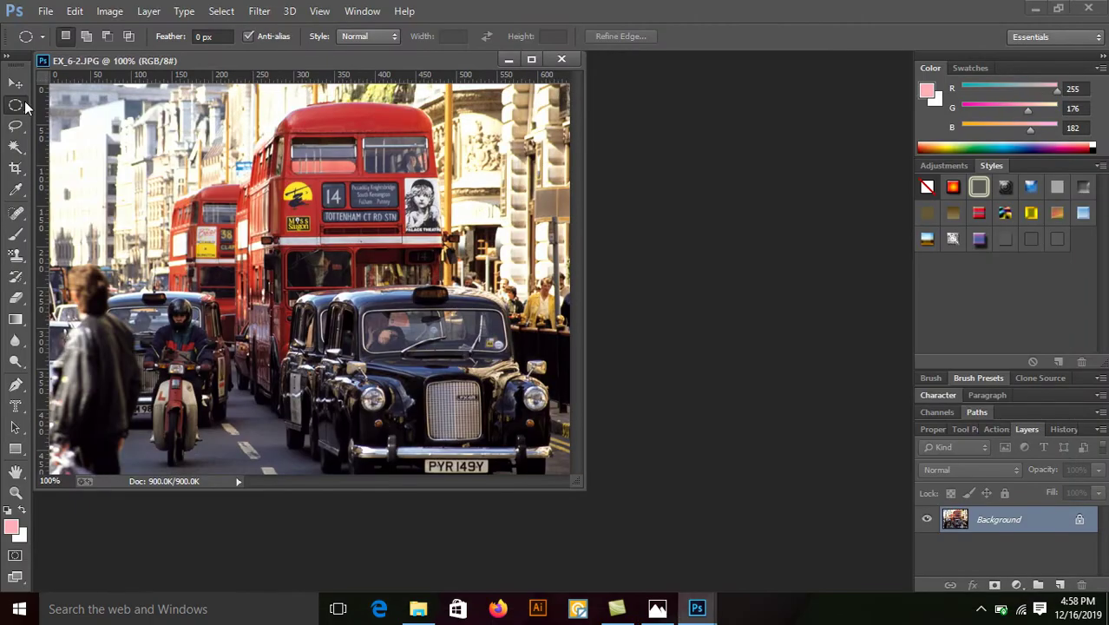
Step: Draw an elliptical marquee around the front red bus and the taxi below it
{"action": "right_click", "coordinate": [22, 106]}
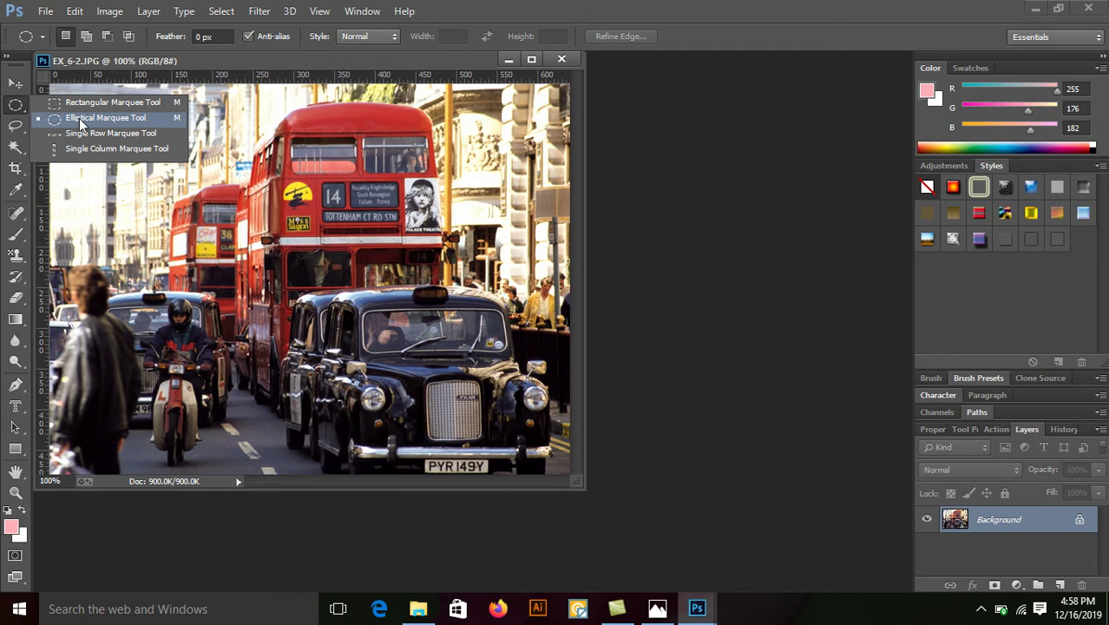
{"action": "left_click", "coordinate": [80, 118]}
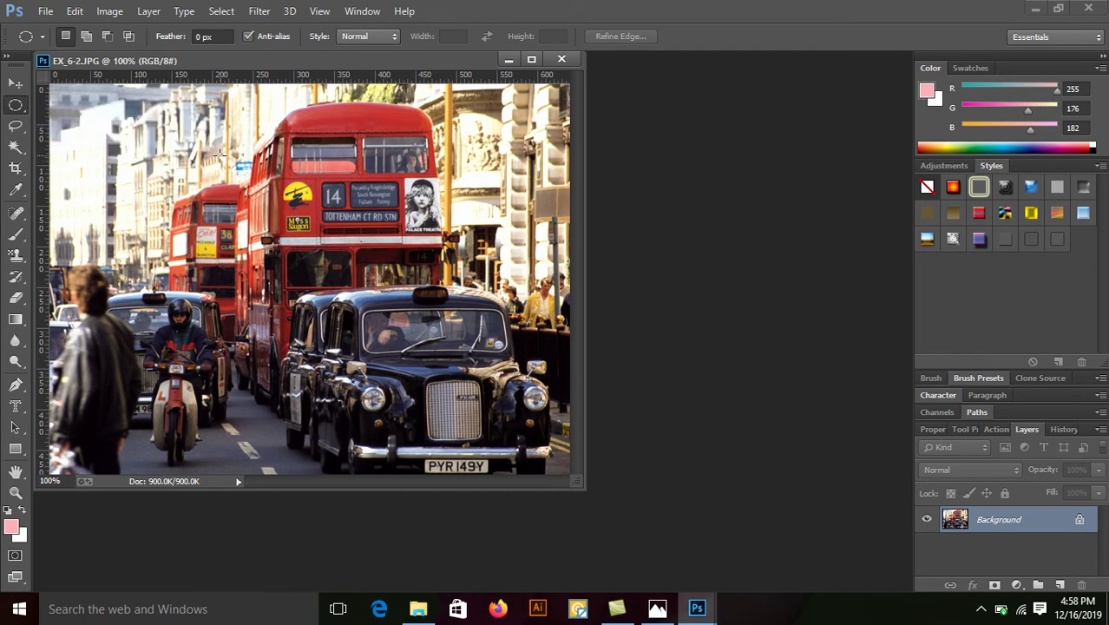
{"action": "mouse_move", "coordinate": [215, 155]}
{"action": "left_mouse_down"}
{"action": "mouse_move", "coordinate": [376, 279]}
{"action": "mouse_move", "coordinate": [423, 372]}
{"action": "mouse_move", "coordinate": [438, 372]}
{"action": "left_mouse_up"}
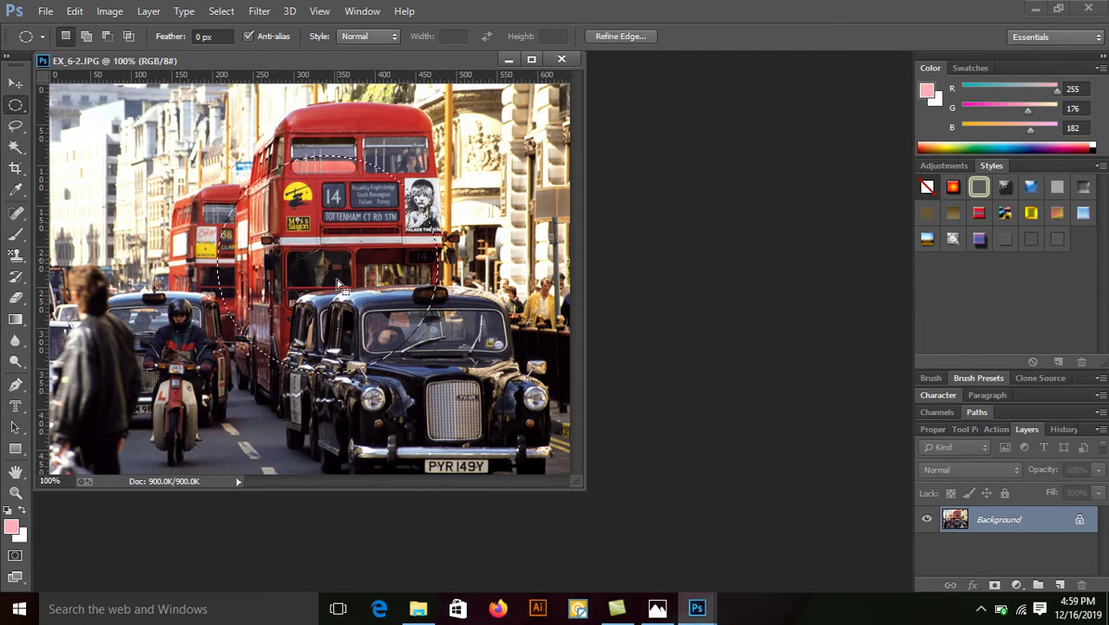
{"action": "left_click", "coordinate": [658, 610]}
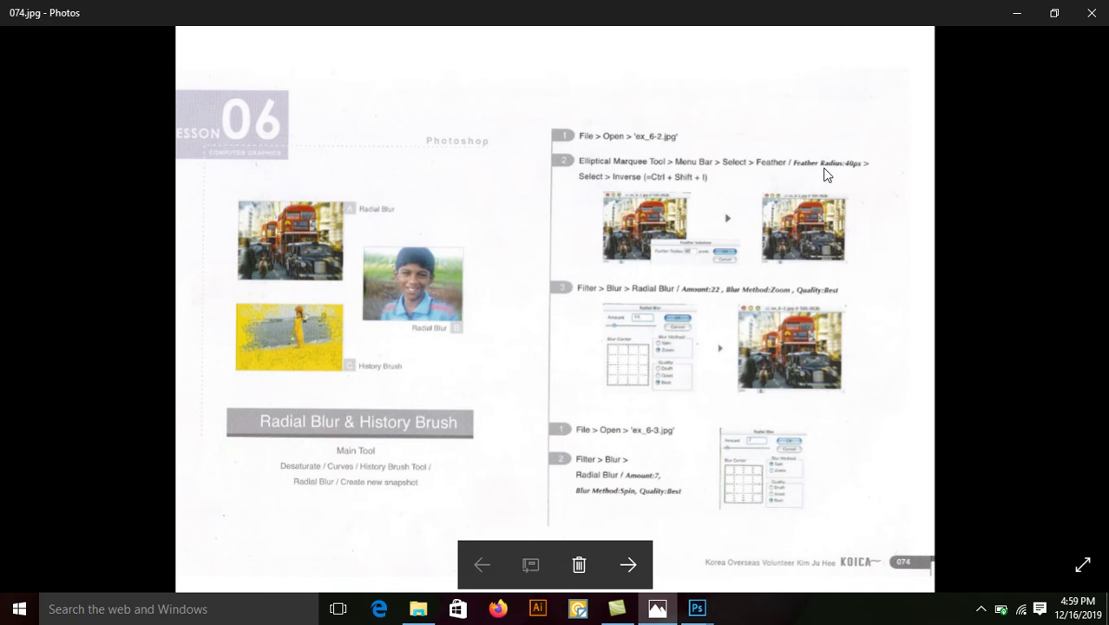
Step: Zoom into the tutorial's feather-and-inverse steps in Photos, then return to Photoshop
{"action": "scroll", "coordinate": [782, 195], "scroll_direction": "up", "scroll_amount": 2}
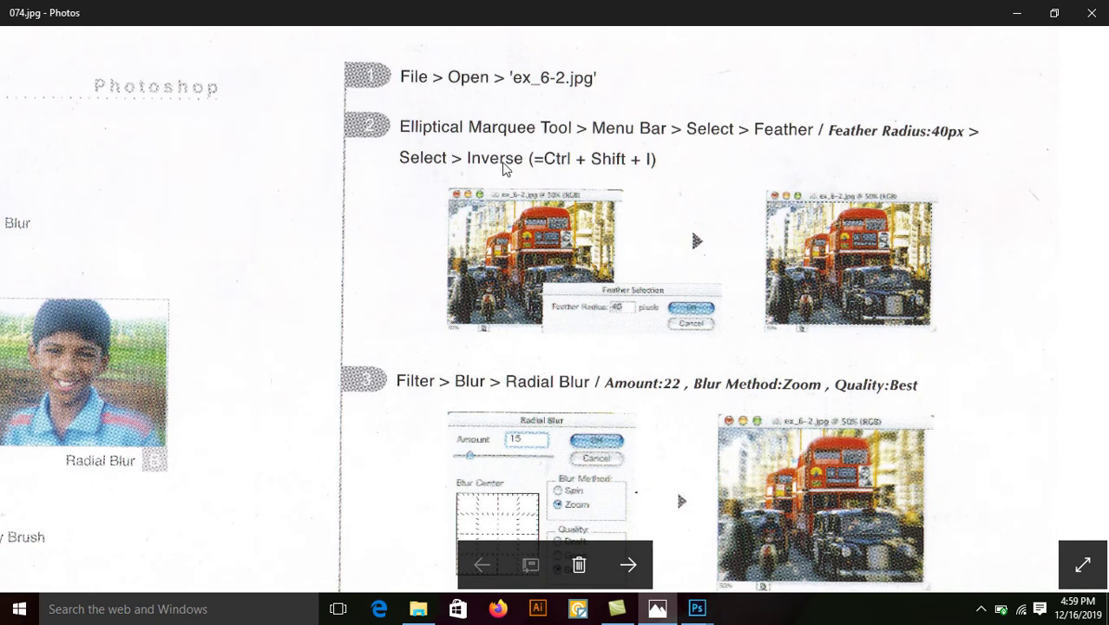
{"action": "left_click", "coordinate": [662, 612]}
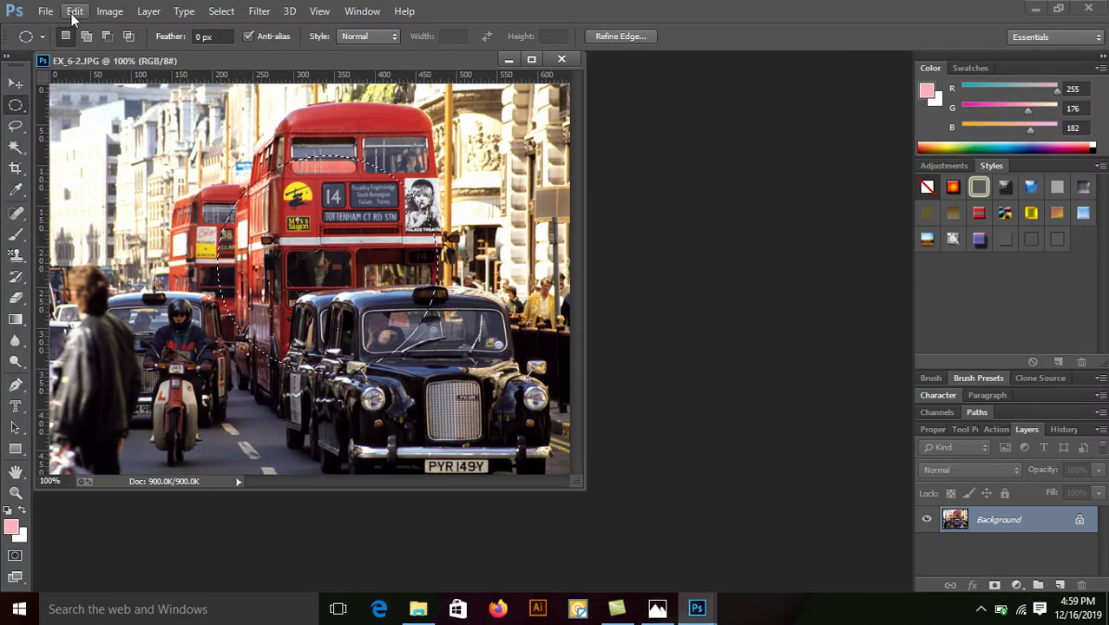
Step: Feather the oval selection by 40 pixels
{"action": "left_click", "coordinate": [223, 17]}
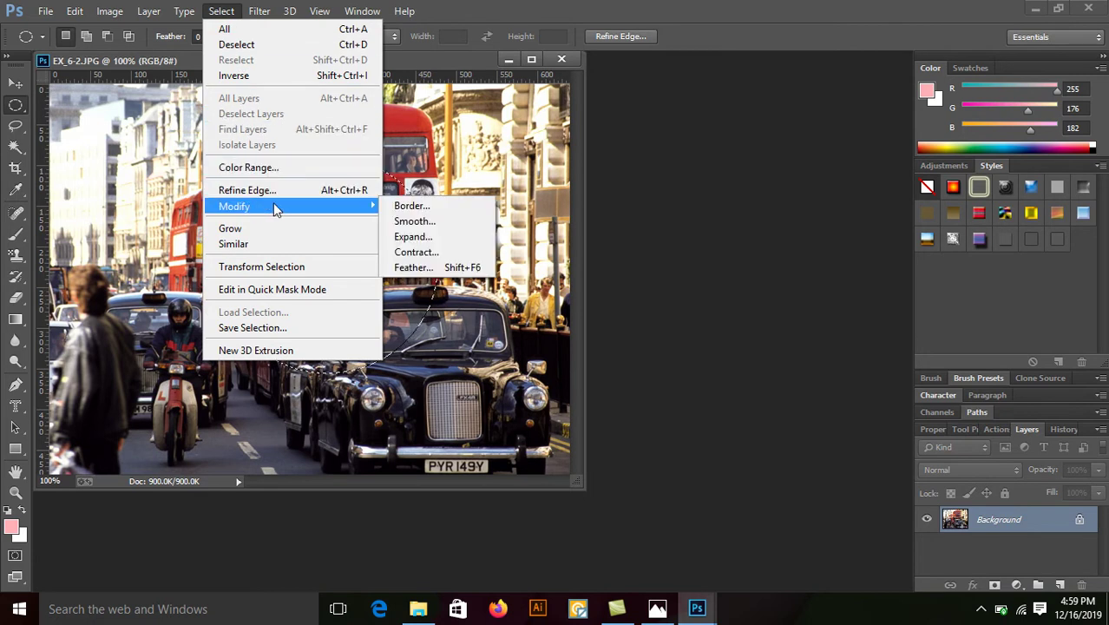
{"action": "mouse_move", "coordinate": [261, 207]}
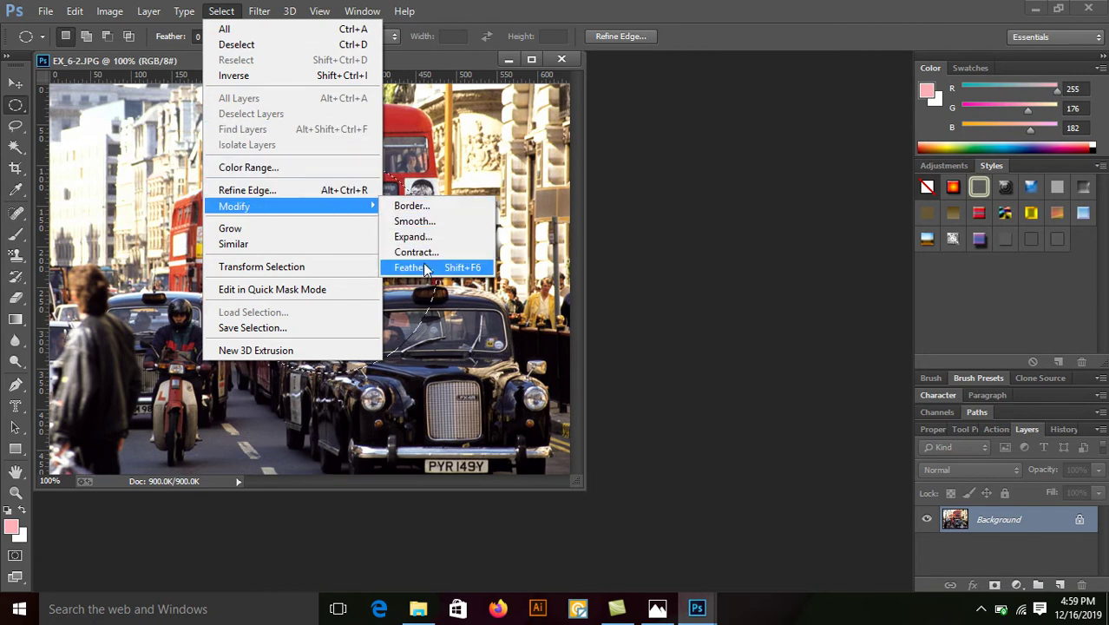
{"action": "left_click", "coordinate": [408, 268]}
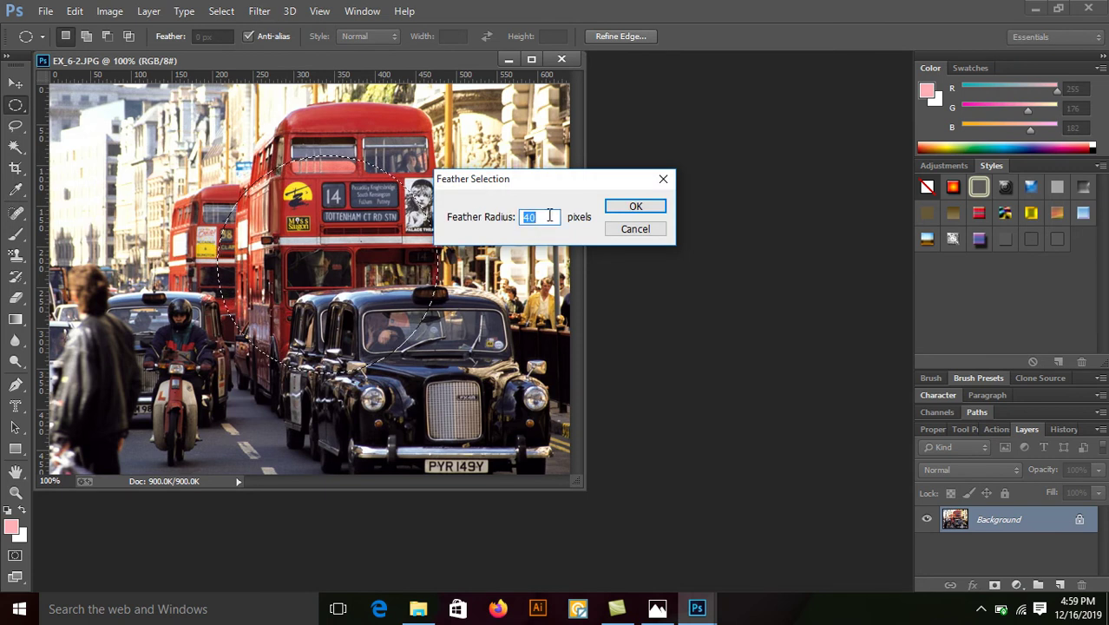
{"action": "left_click", "coordinate": [632, 212]}
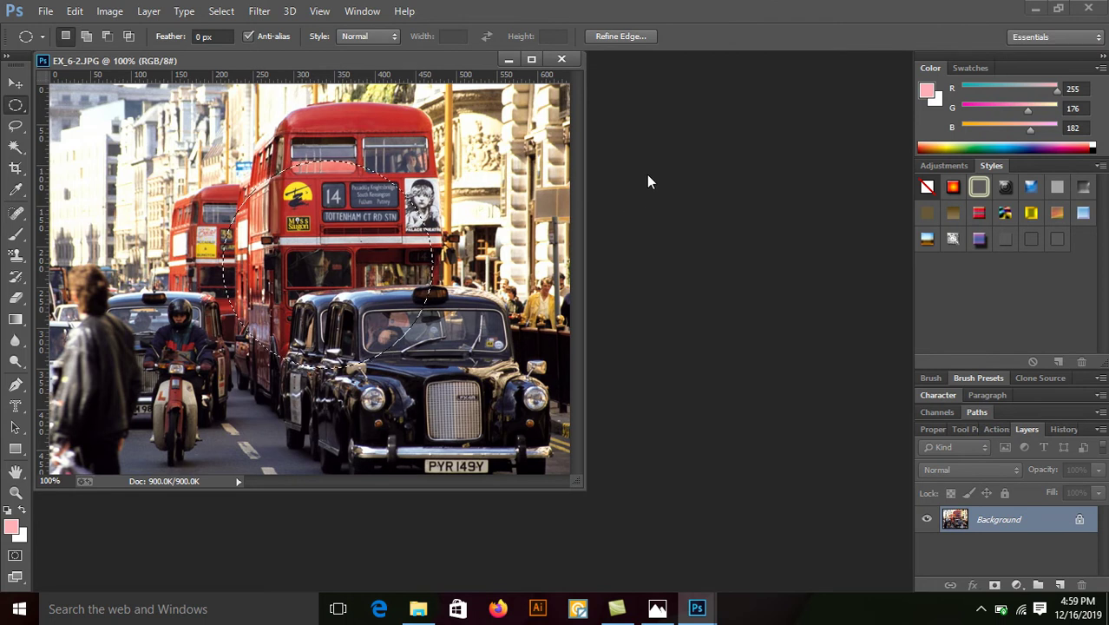
Step: Invert the selection so everything outside the oval is selected
{"action": "left_click", "coordinate": [222, 12]}
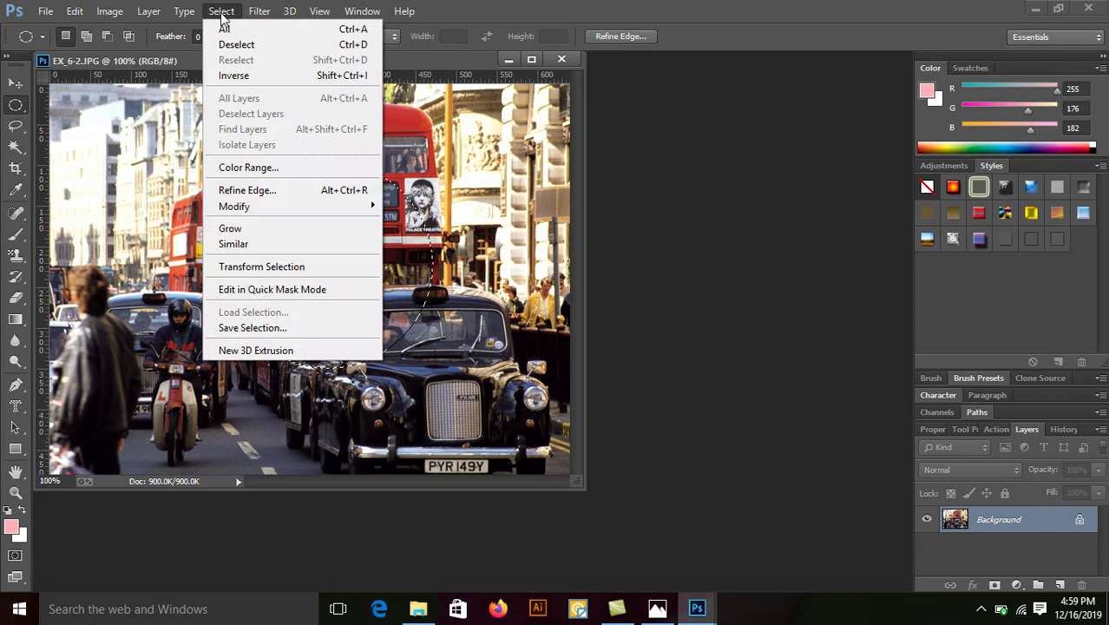
{"action": "left_click", "coordinate": [241, 78]}
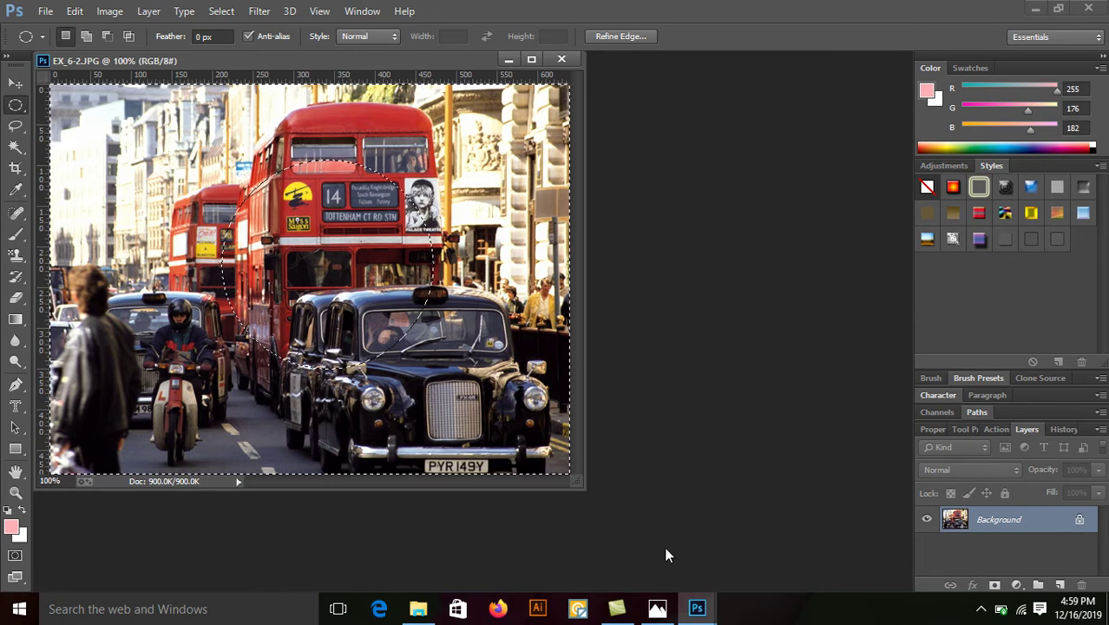
{"action": "left_click", "coordinate": [658, 608]}
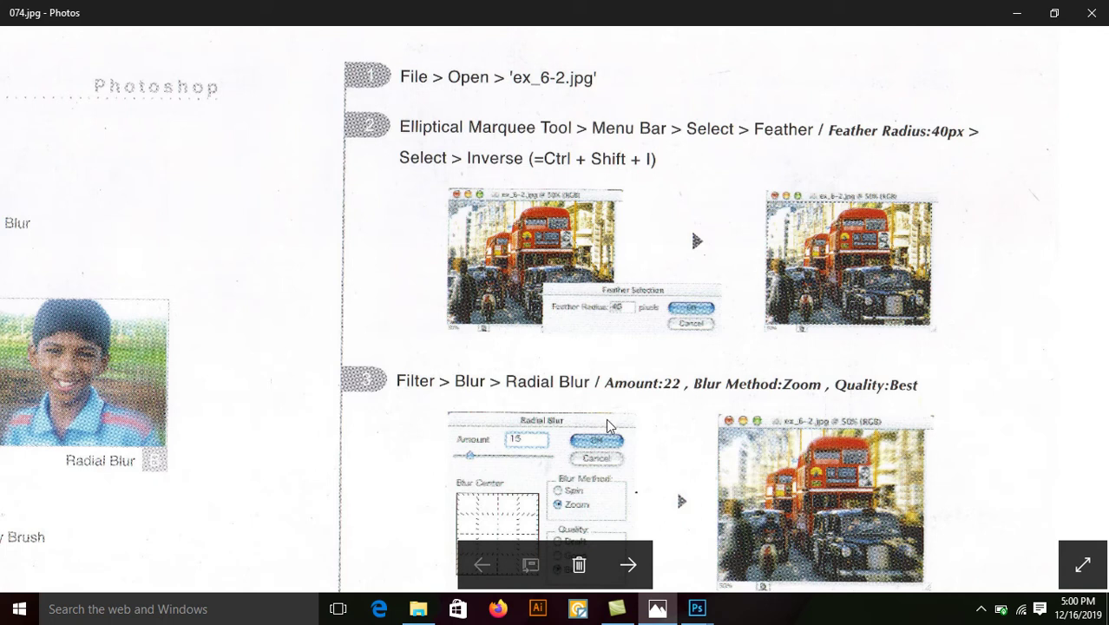
Step: Finish reading the Radial Blur step and switch back to the bus photo in Photoshop
{"action": "left_click", "coordinate": [697, 609]}
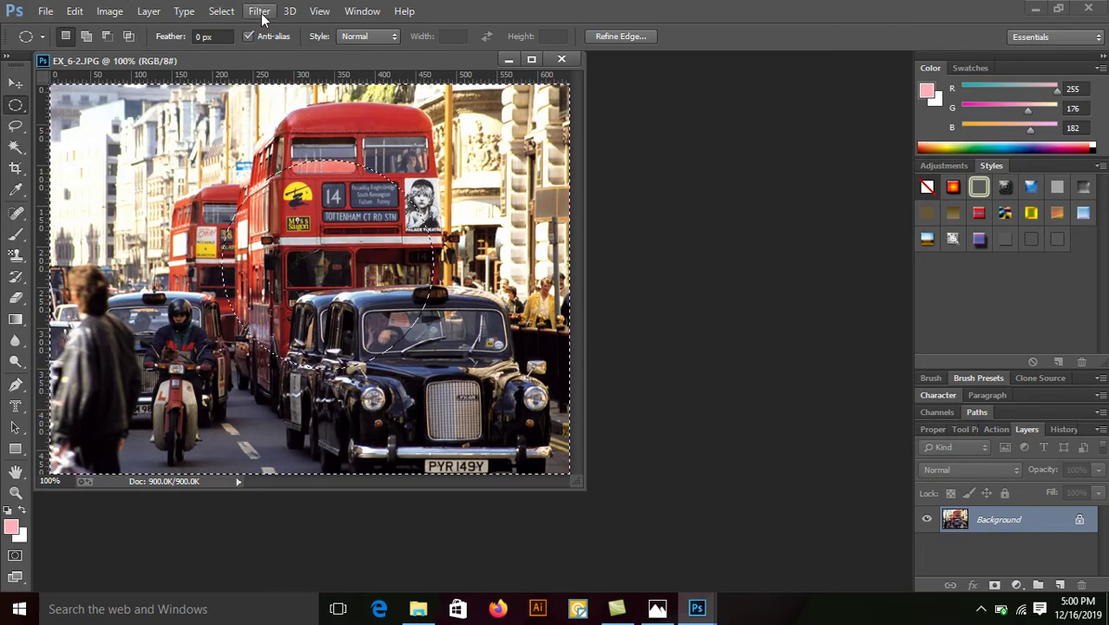
Step: Apply a Zoom Radial Blur, amount 22, Best quality, to everything outside the oval
{"action": "left_click", "coordinate": [261, 12]}
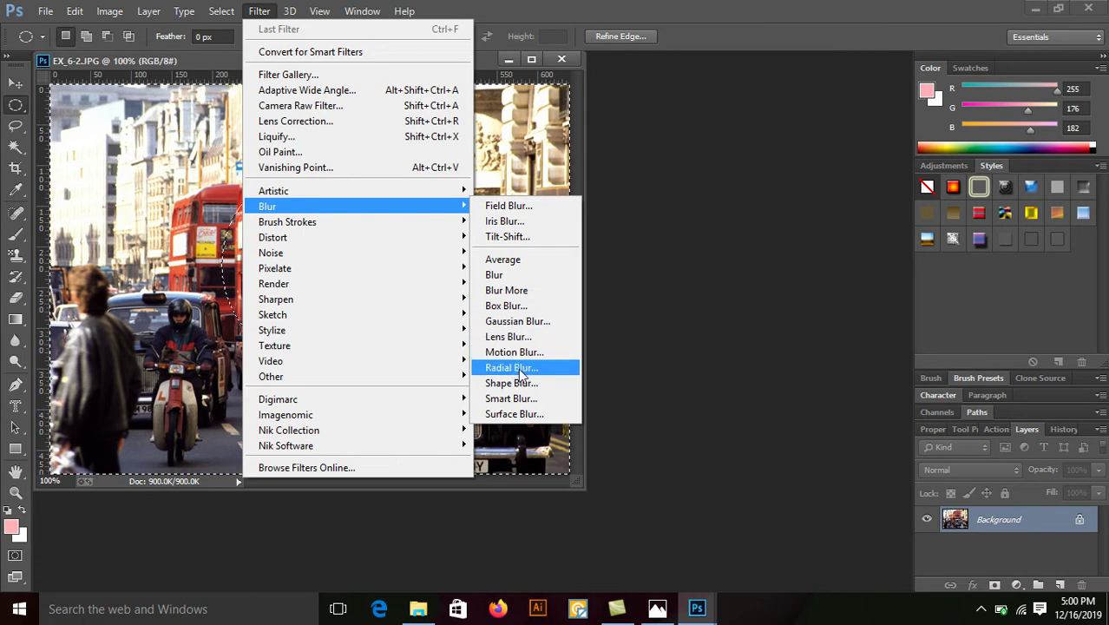
{"action": "mouse_move", "coordinate": [267, 207]}
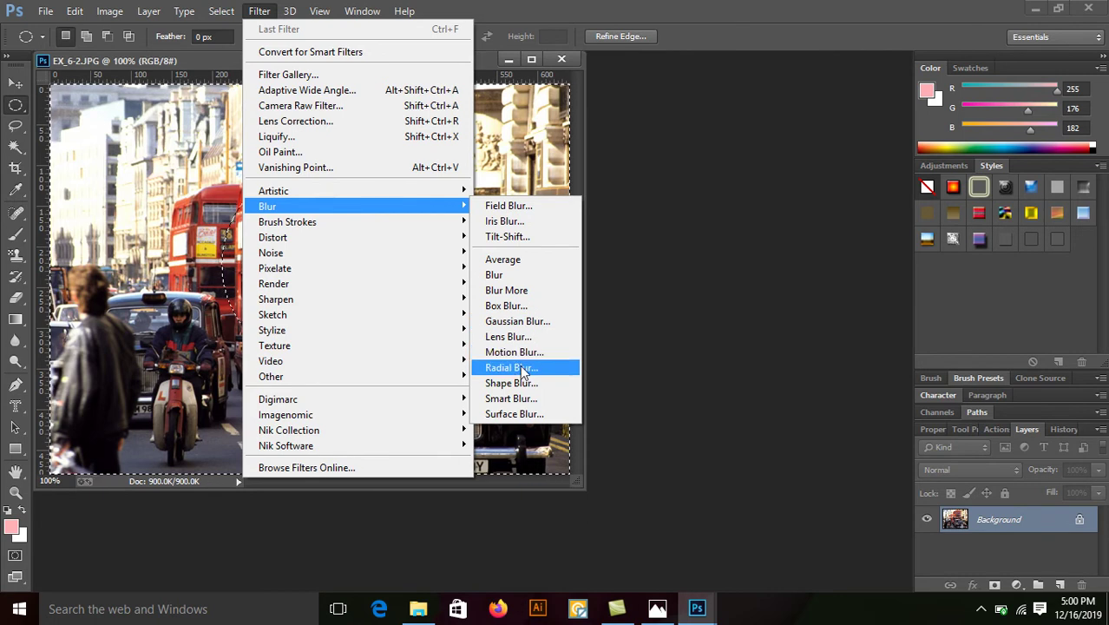
{"action": "left_click", "coordinate": [524, 368]}
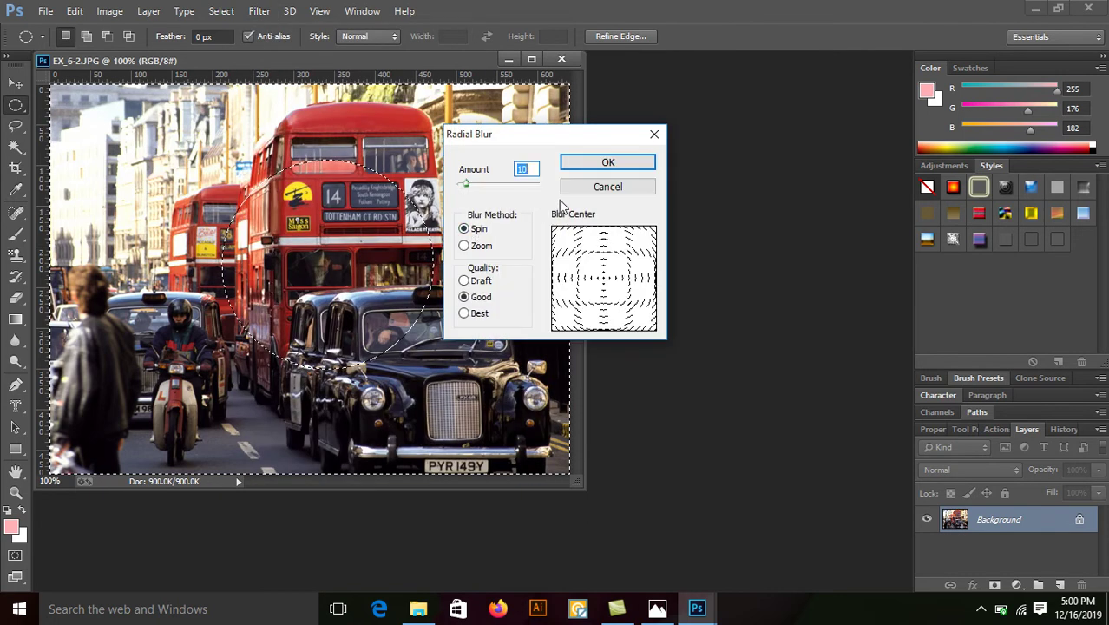
{"action": "left_click", "coordinate": [465, 247]}
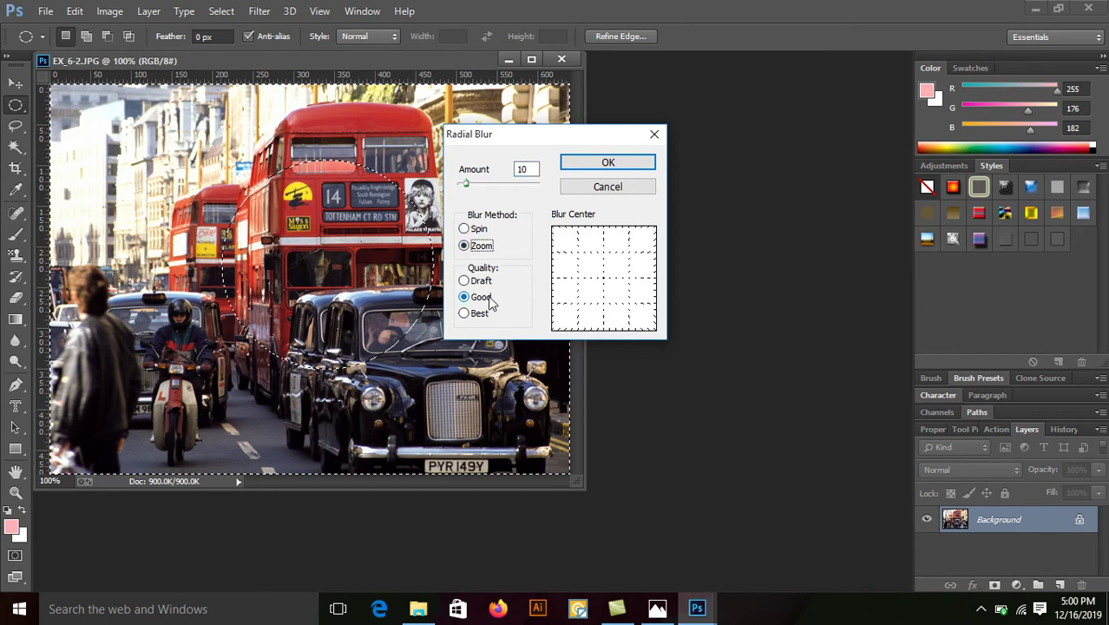
{"action": "left_click", "coordinate": [464, 315]}
{"action": "double_click", "coordinate": [539, 169]}
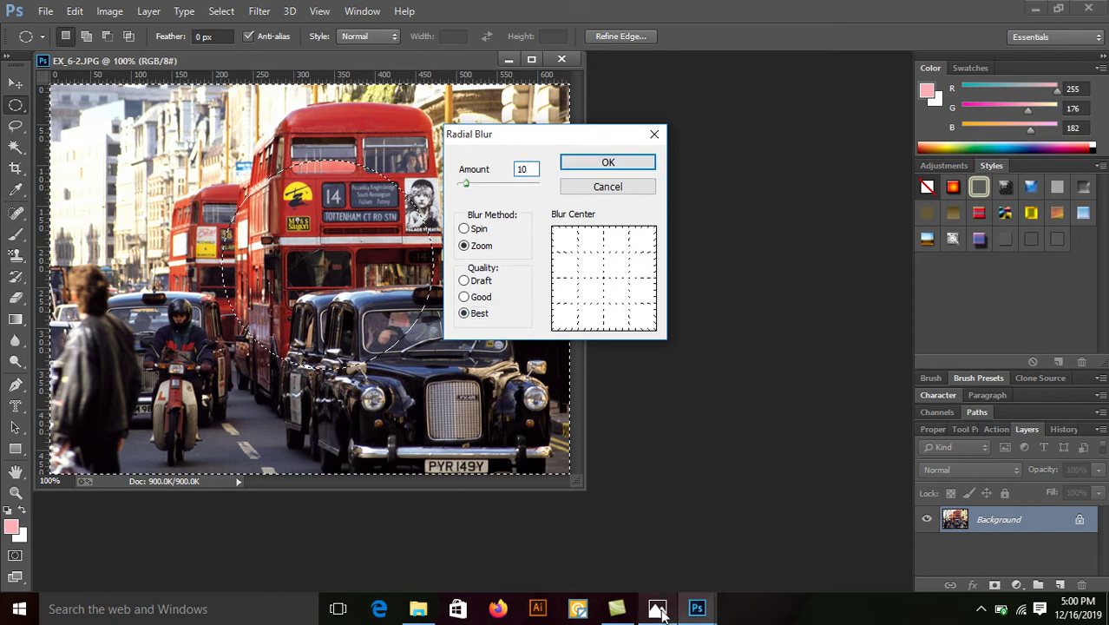
{"action": "mouse_move", "coordinate": [657, 608]}
{"action": "left_click", "coordinate": [580, 499]}
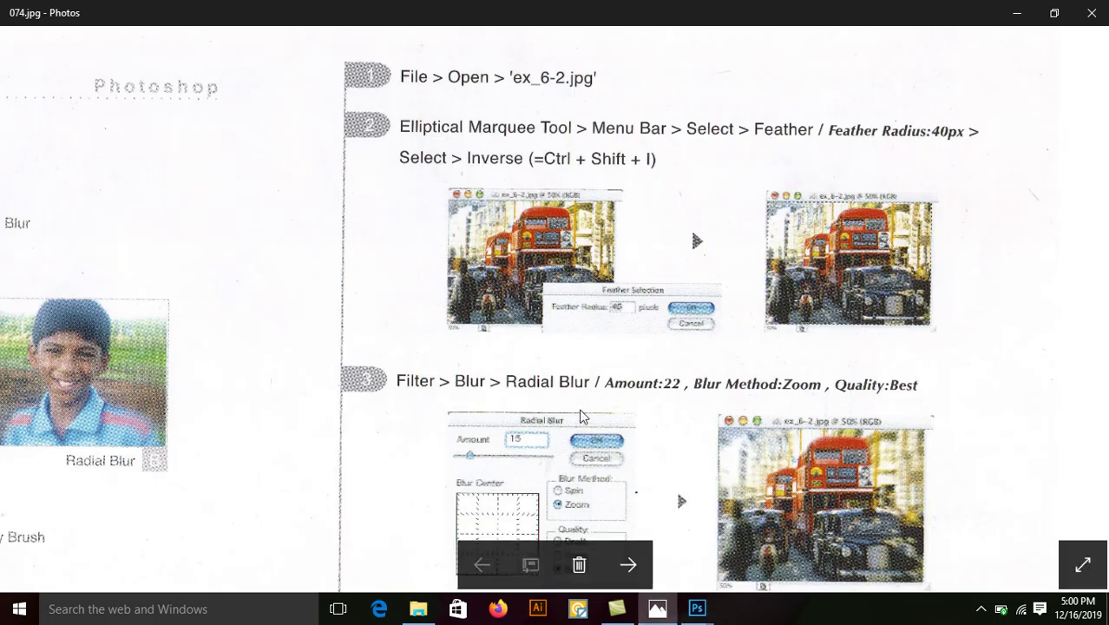
{"action": "left_click", "coordinate": [659, 614]}
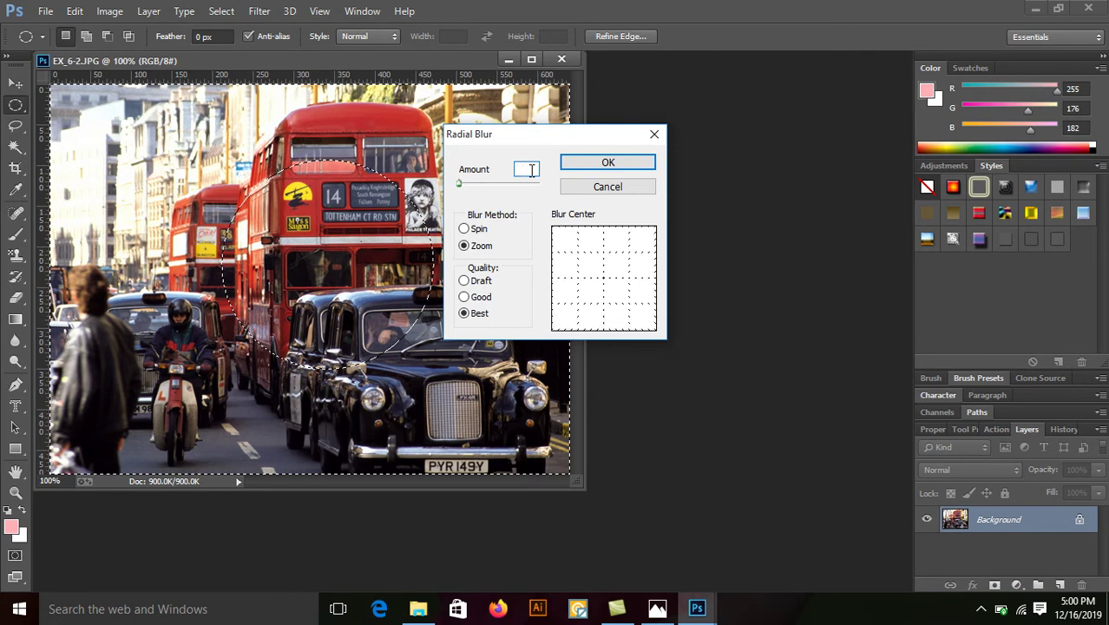
{"action": "type", "text": "22"}
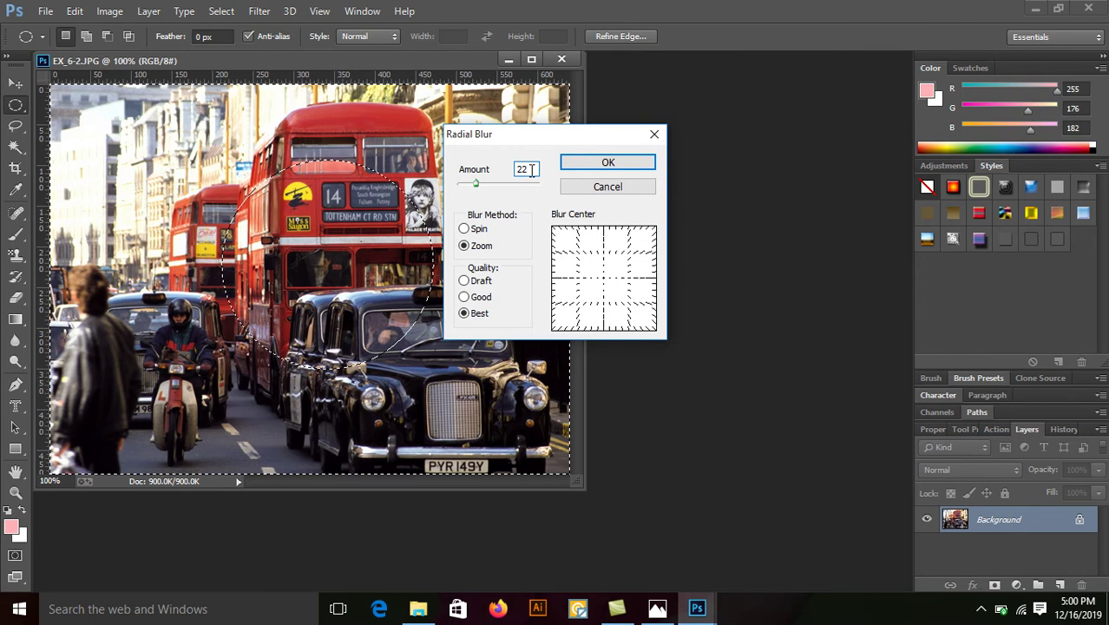
{"action": "left_click", "coordinate": [599, 165]}
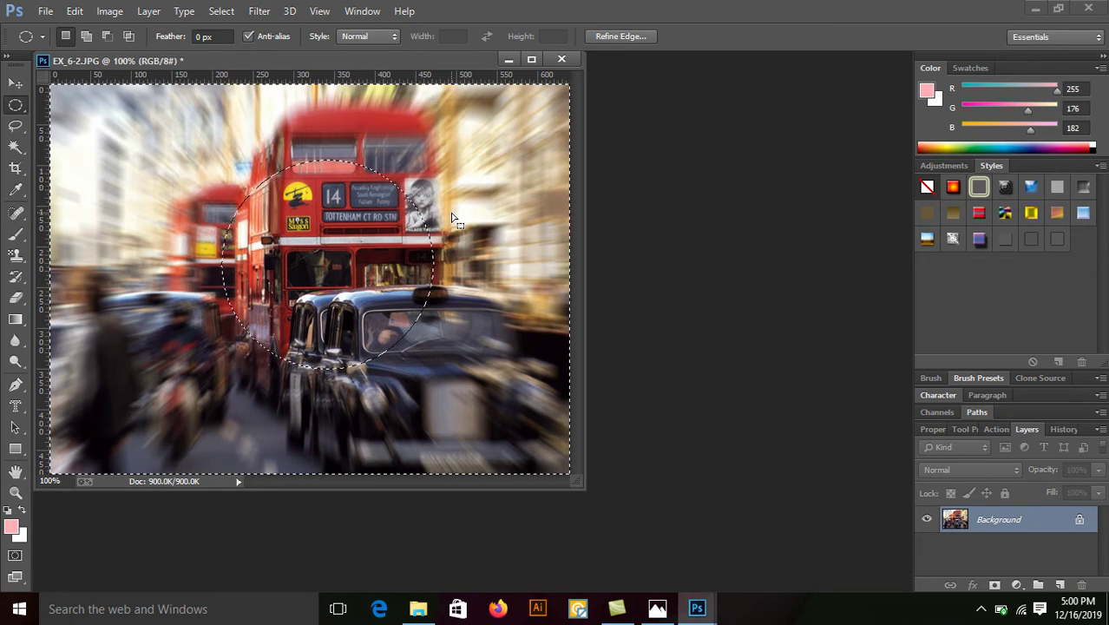
Step: Deselect and close EX_6-2.JPG without saving the blur changes
{"action": "key", "text": "ctrl+d"}
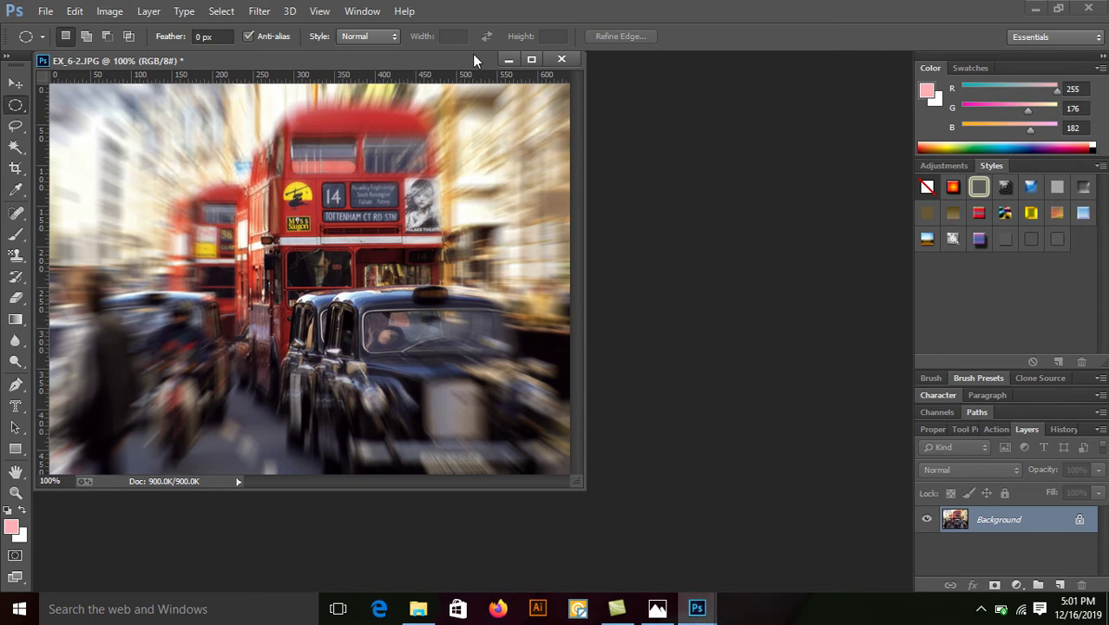
{"action": "left_click", "coordinate": [561, 59]}
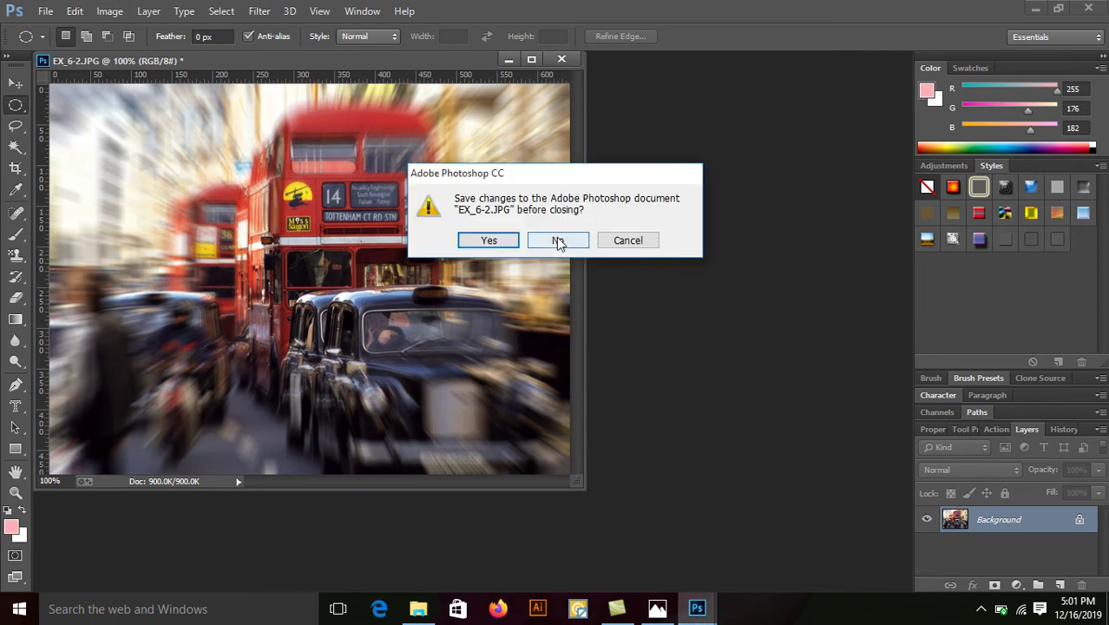
{"action": "left_click", "coordinate": [558, 240]}
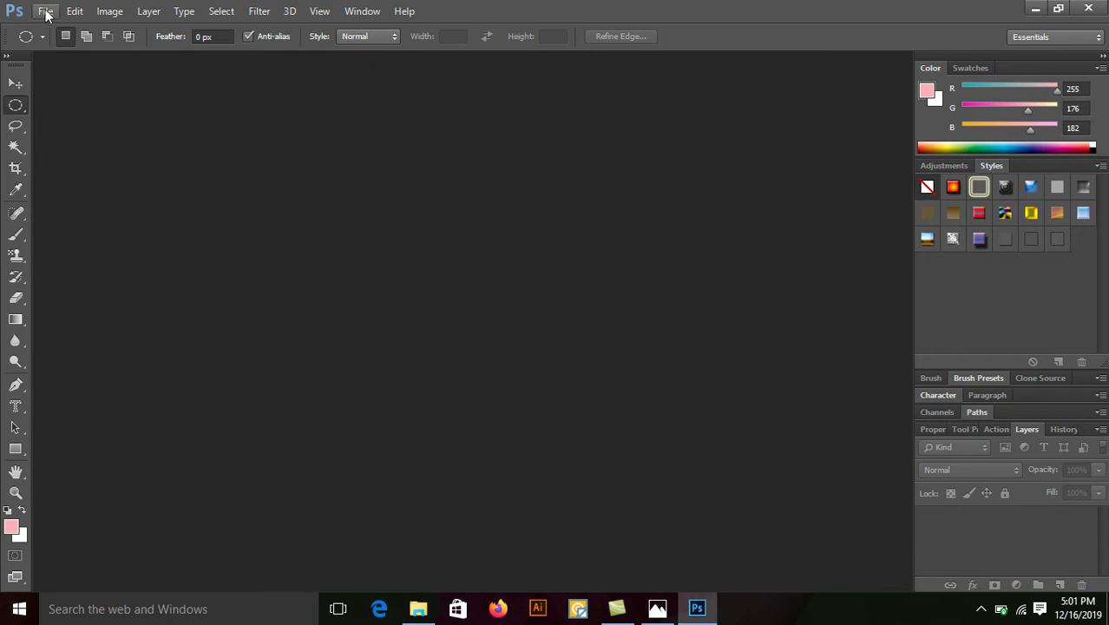
{"action": "left_click", "coordinate": [657, 609]}
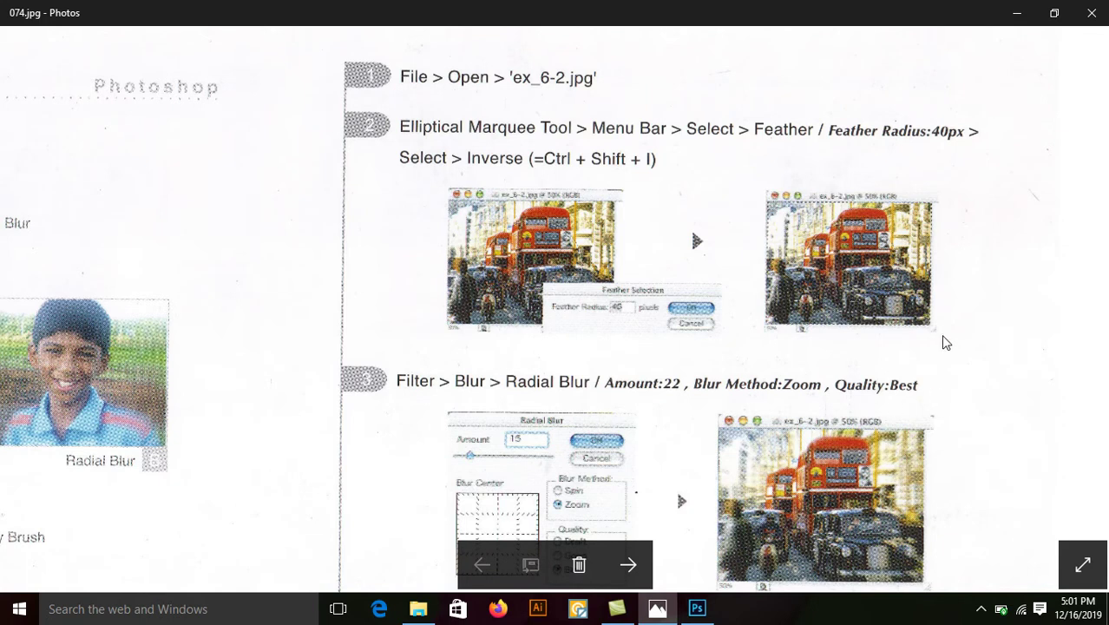
Step: Scroll over lesson page 074.jpg's ex_6-3 steps in Photos, then return to Photoshop
{"action": "scroll", "coordinate": [955, 346], "scroll_direction": "down", "scroll_amount": 3}
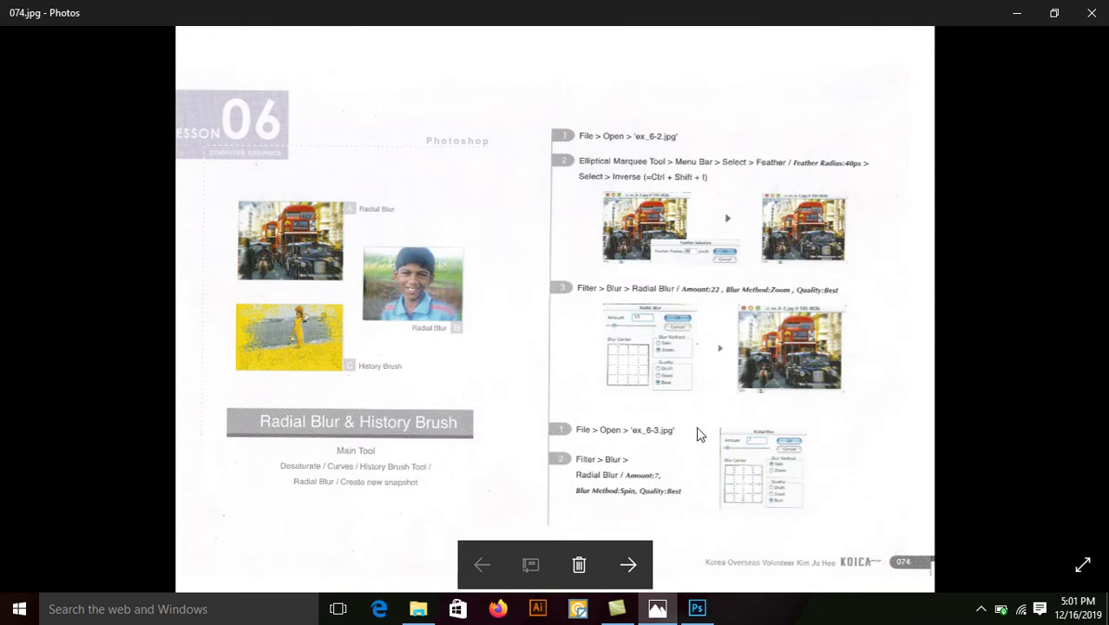
{"action": "scroll", "coordinate": [697, 427], "scroll_direction": "up", "scroll_amount": 2}
{"action": "scroll", "coordinate": [697, 427], "scroll_direction": "down", "scroll_amount": 2}
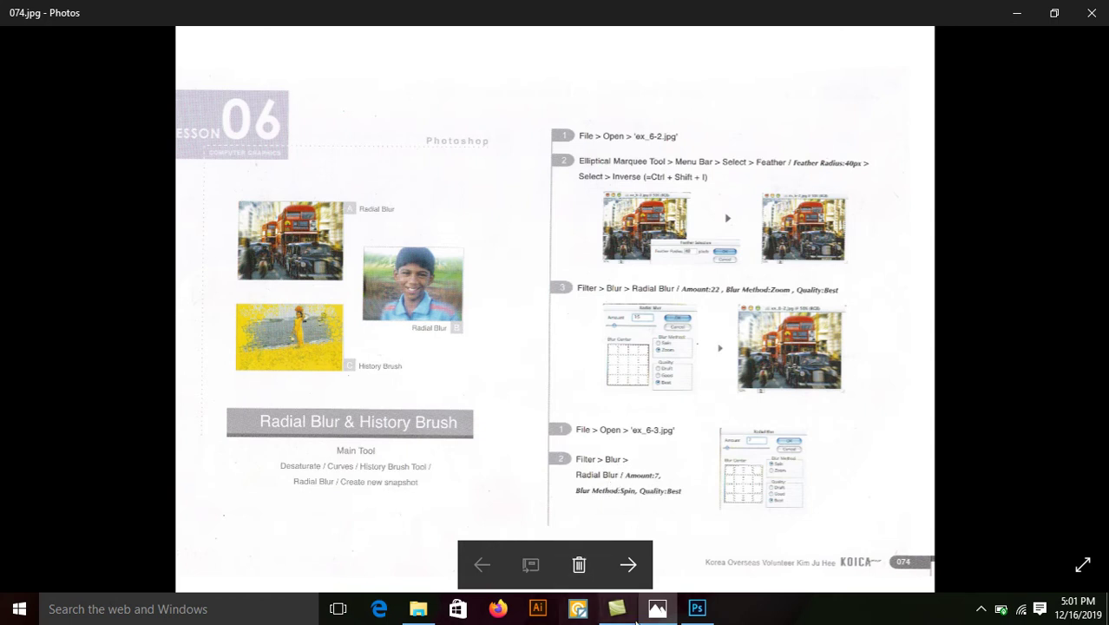
{"action": "left_click", "coordinate": [697, 608]}
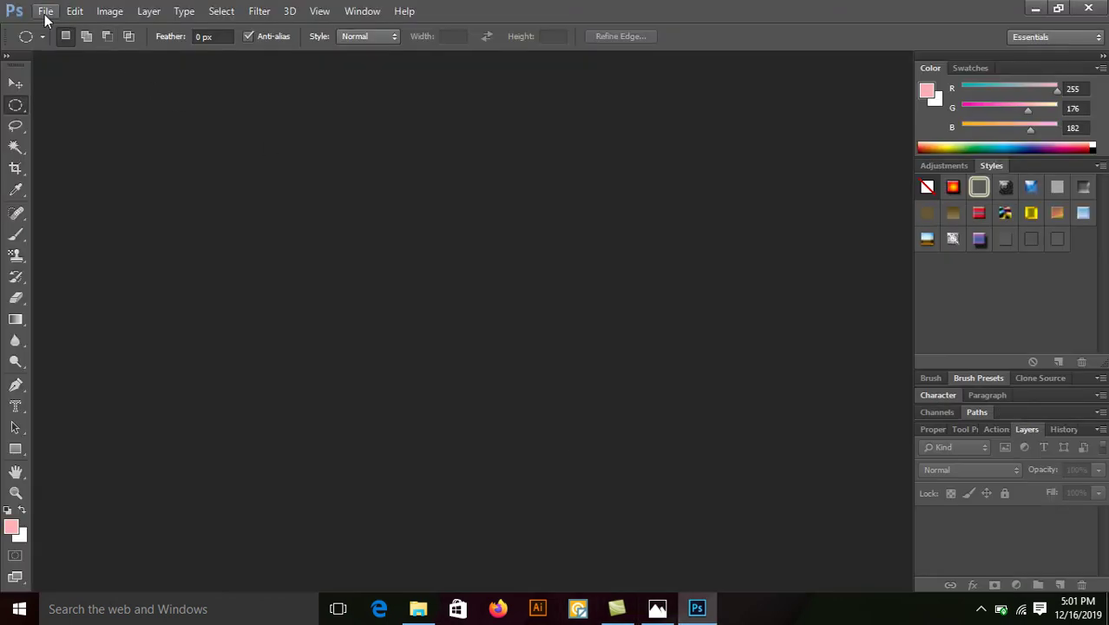
Step: Open EX_6-3.JPG of the smiling boy and bring up lesson page 074.jpg
{"action": "left_click", "coordinate": [46, 12]}
{"action": "left_click", "coordinate": [61, 44]}
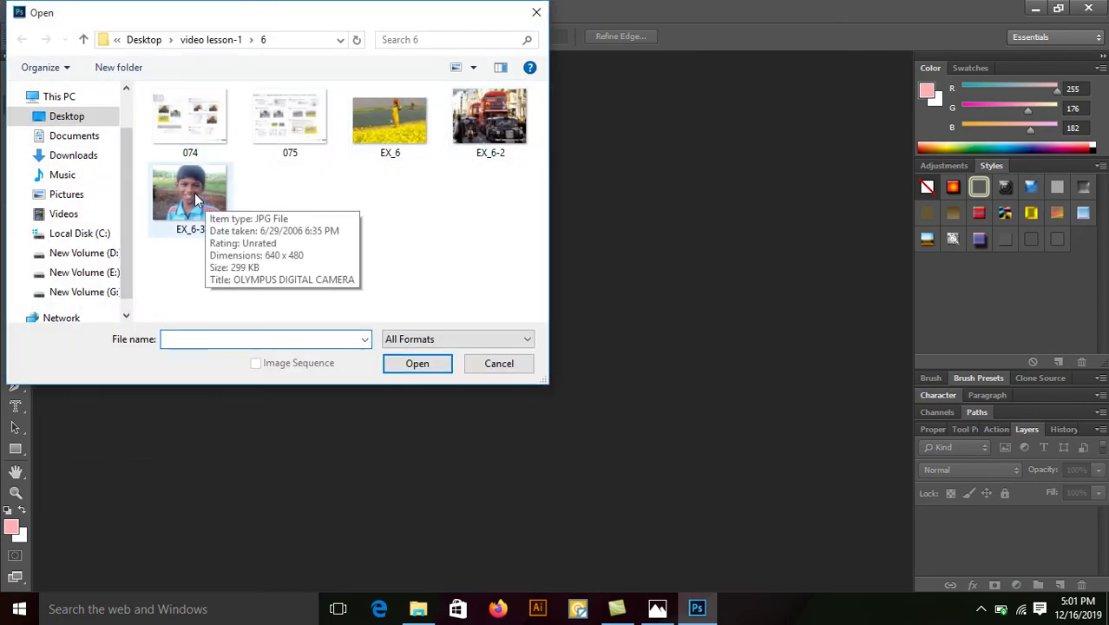
{"action": "double_click", "coordinate": [194, 193]}
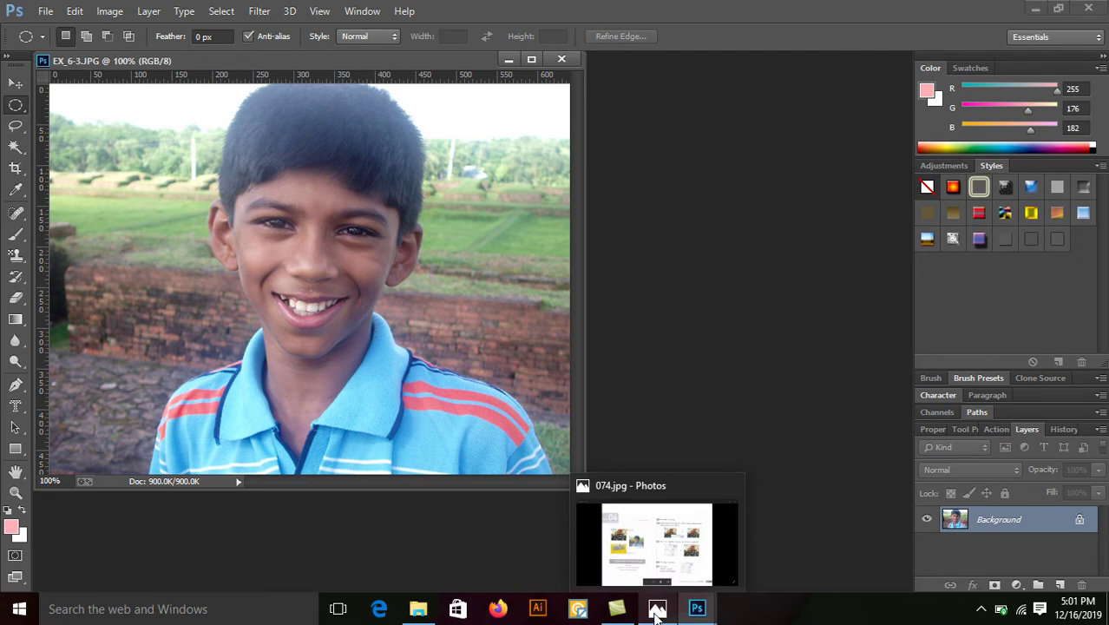
{"action": "mouse_move", "coordinate": [657, 608]}
{"action": "left_click", "coordinate": [656, 560]}
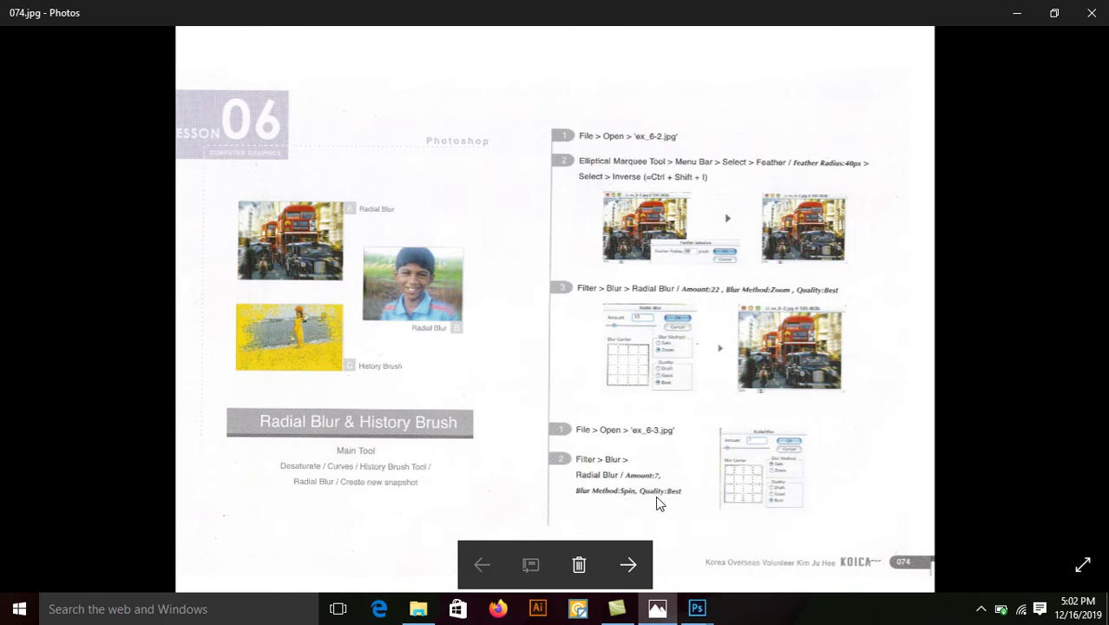
Step: Apply a Spin Radial Blur, amount 7, Best quality, to the boy photo
{"action": "left_click", "coordinate": [658, 612]}
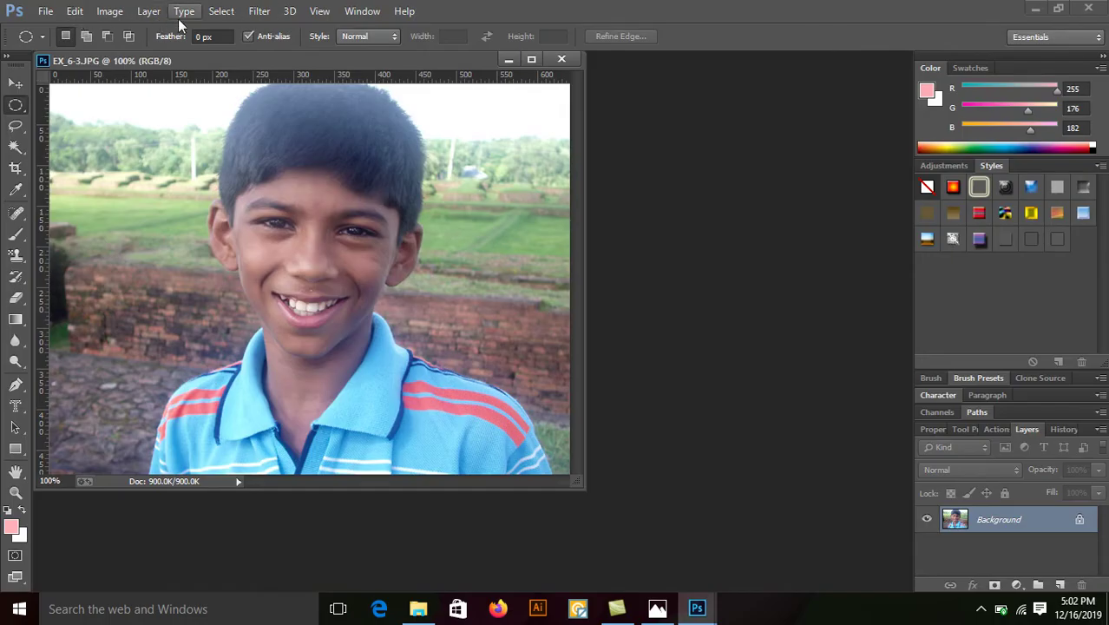
{"action": "left_click", "coordinate": [254, 12]}
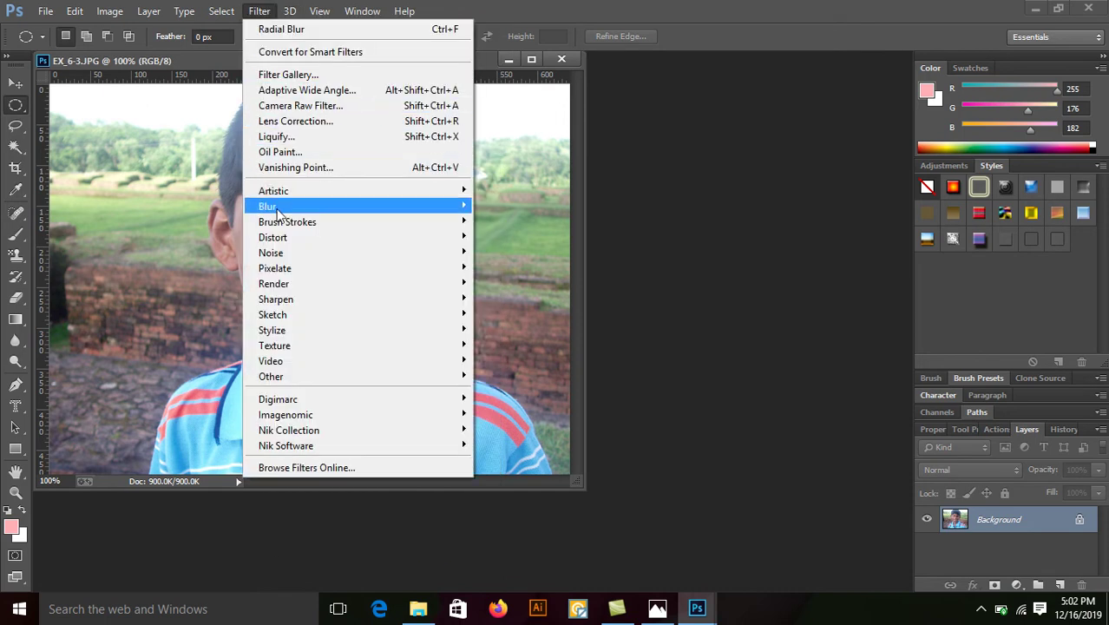
{"action": "mouse_move", "coordinate": [267, 206]}
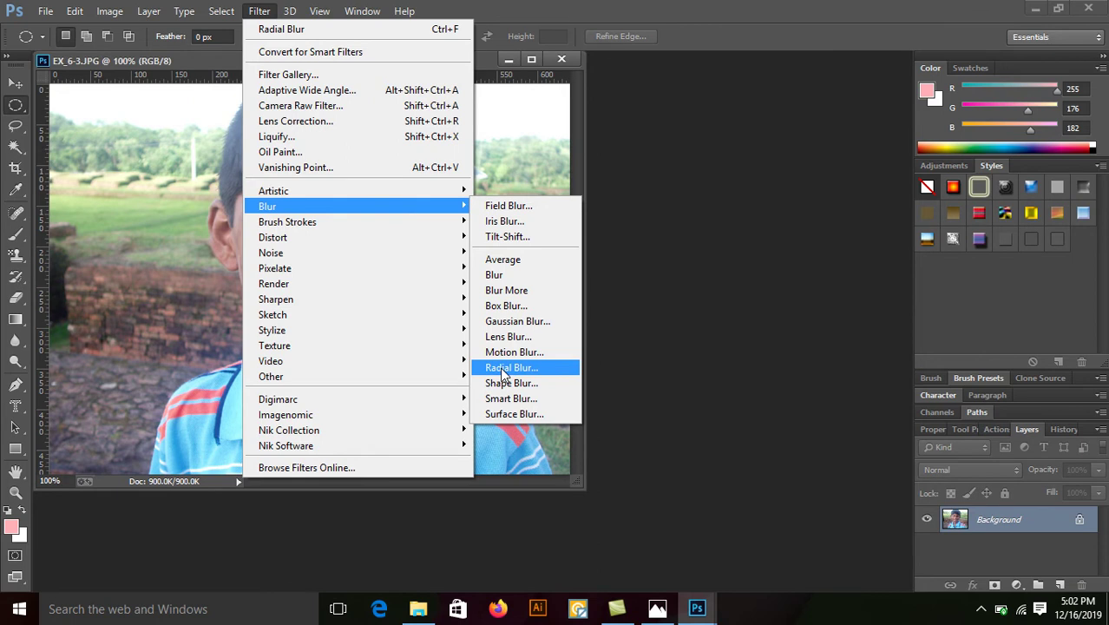
{"action": "left_click", "coordinate": [503, 371]}
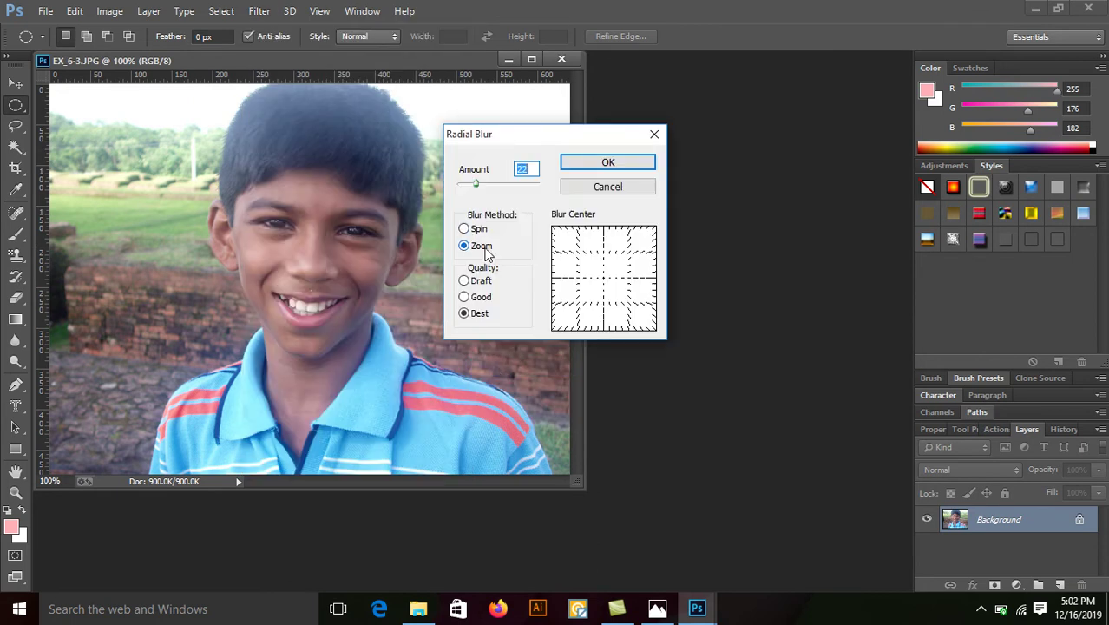
{"action": "left_click", "coordinate": [464, 229]}
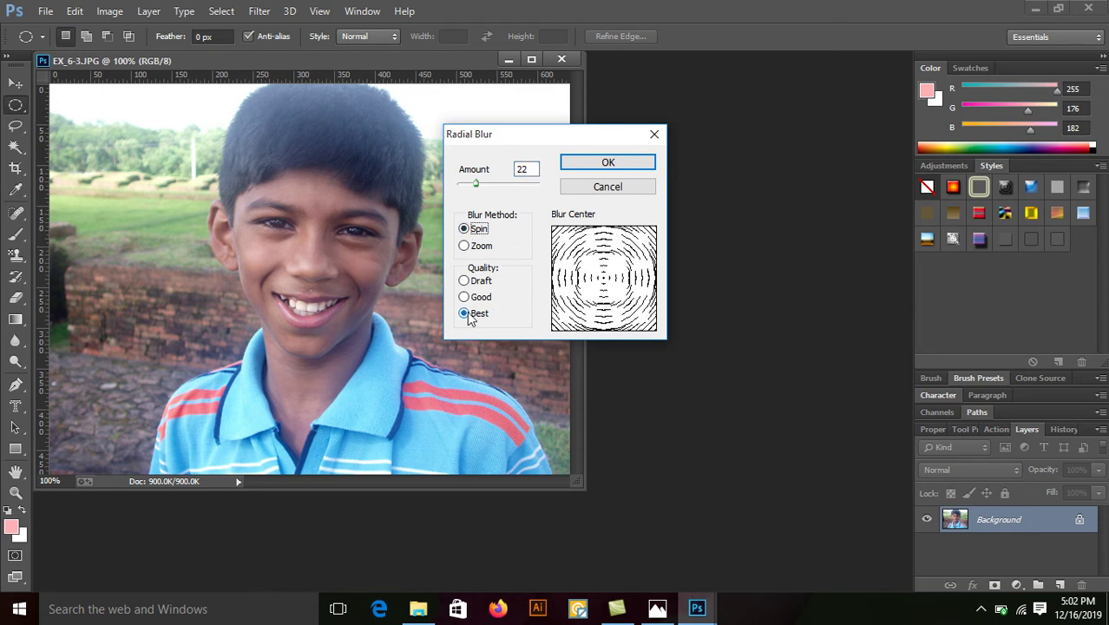
{"action": "left_click", "coordinate": [531, 169]}
{"action": "left_click", "coordinate": [658, 608]}
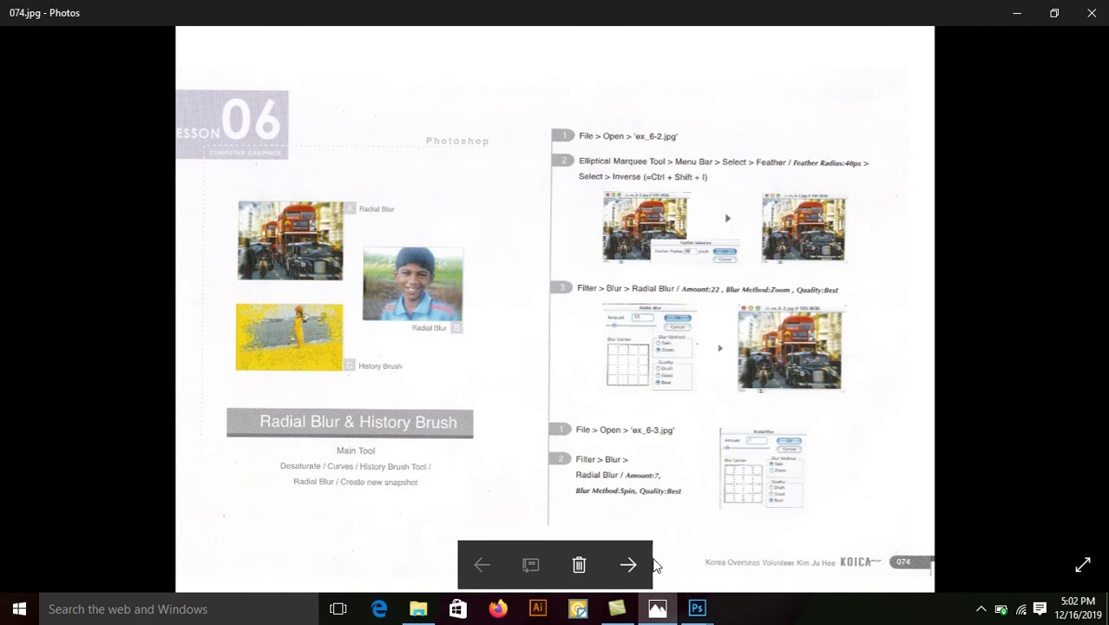
{"action": "left_click", "coordinate": [659, 609]}
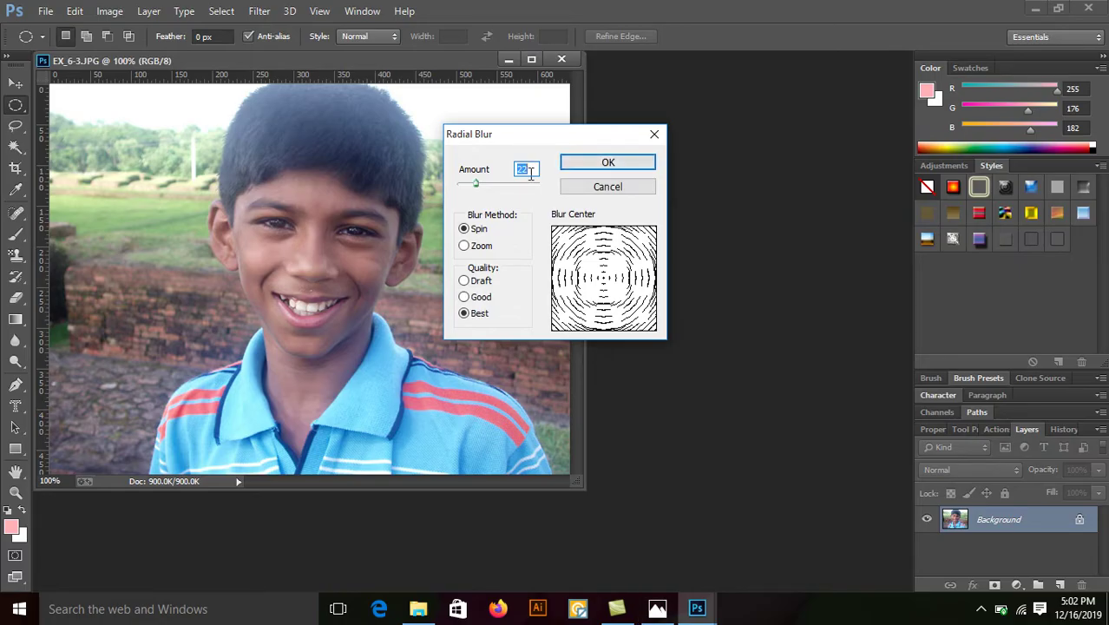
{"action": "type", "text": "7"}
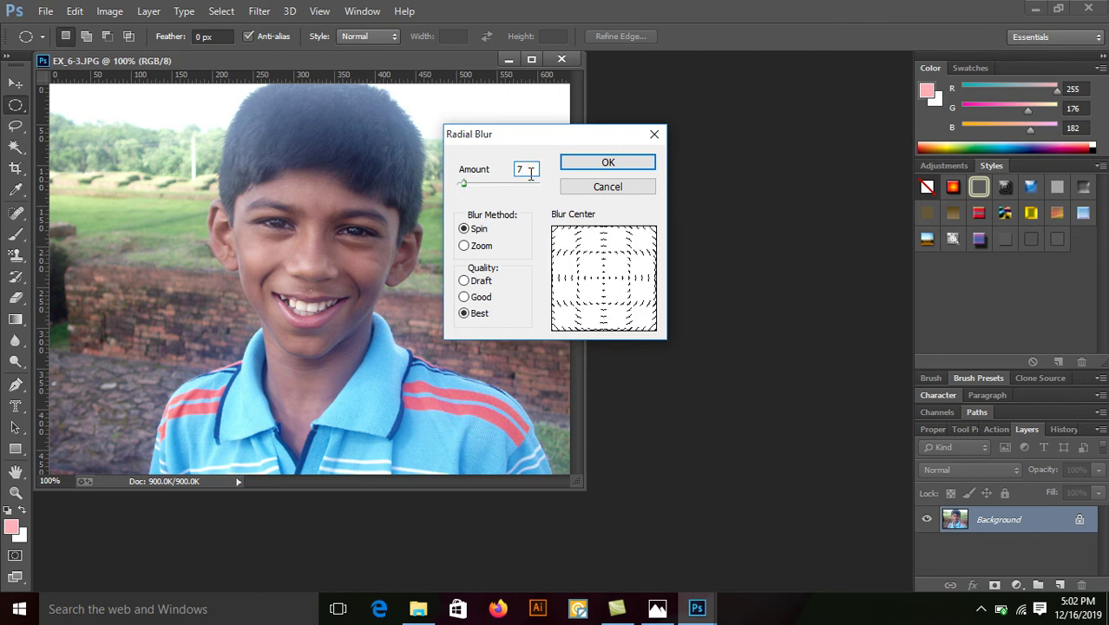
{"action": "left_click", "coordinate": [610, 162]}
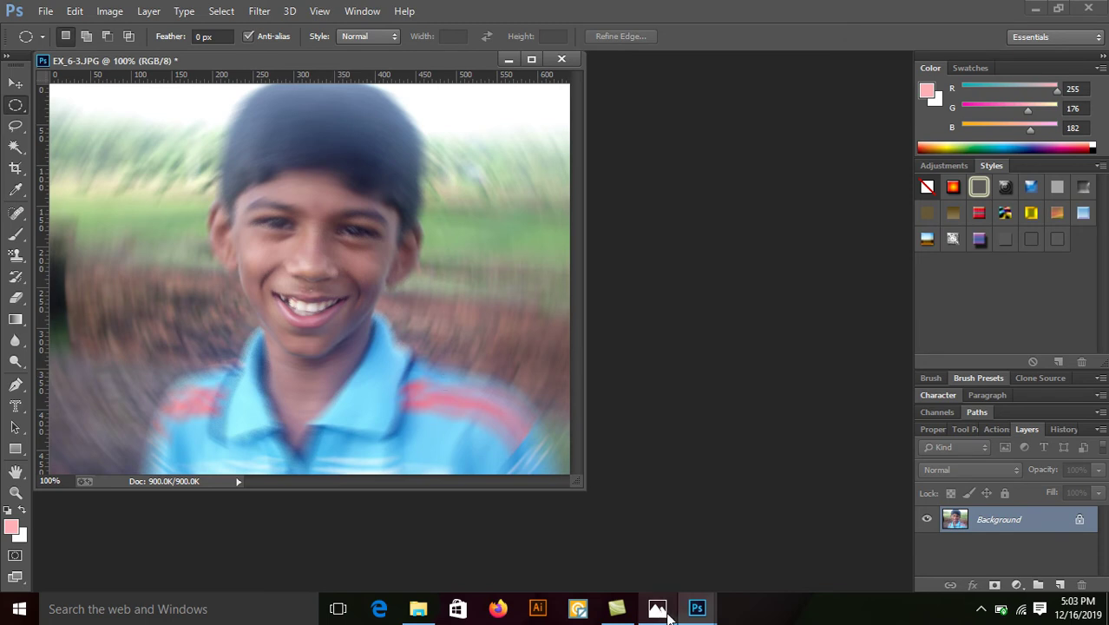
Step: Advance the Photos lesson viewer to page 075.jpg, then return to the blurred photo
{"action": "left_click", "coordinate": [660, 612]}
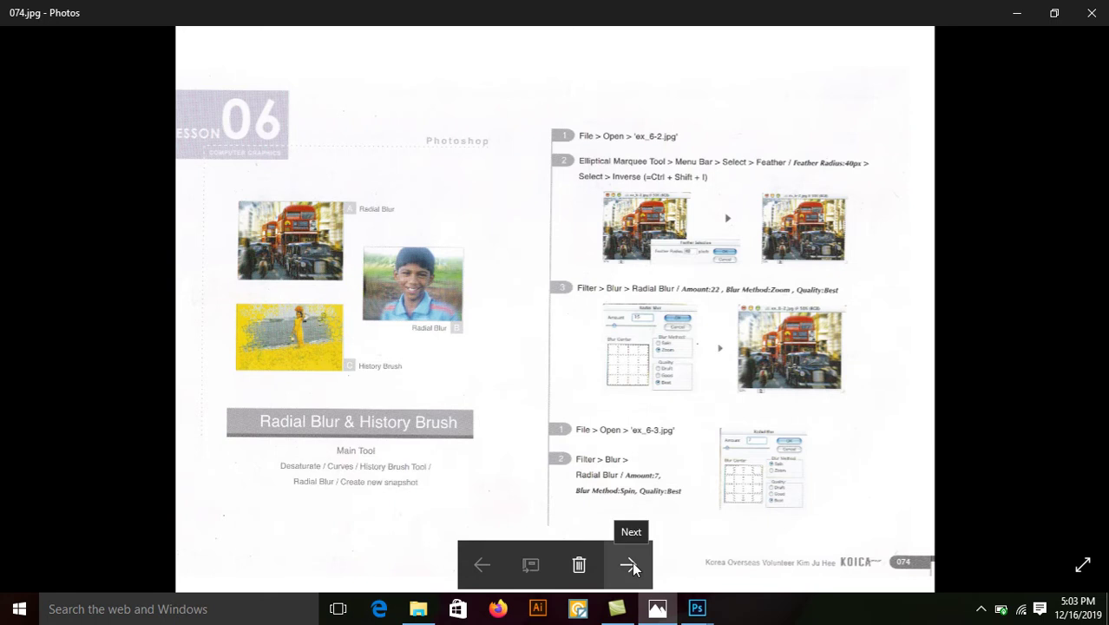
{"action": "left_click", "coordinate": [629, 566]}
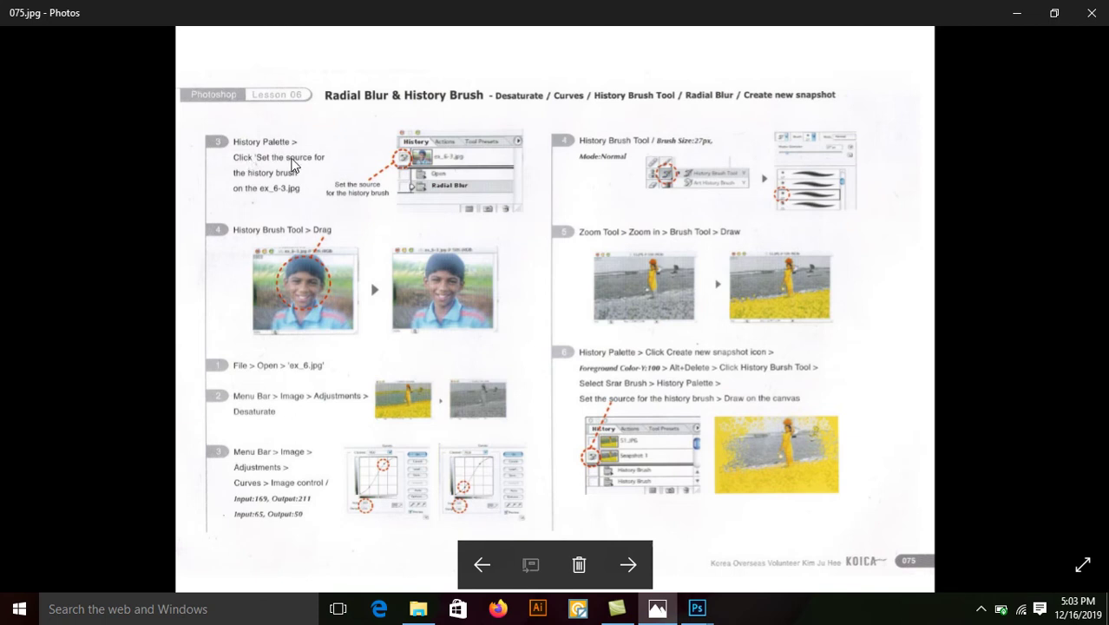
{"action": "left_click", "coordinate": [658, 609]}
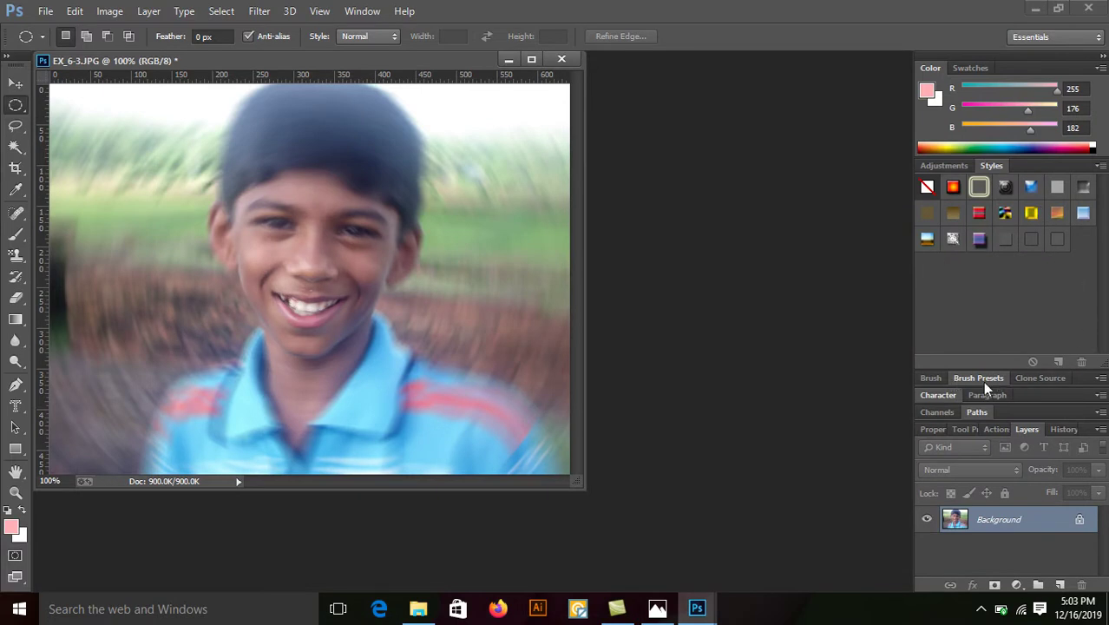
Step: Show the History panel and review the lesson page before returning to the spin-blurred photo
{"action": "left_click", "coordinate": [1061, 431]}
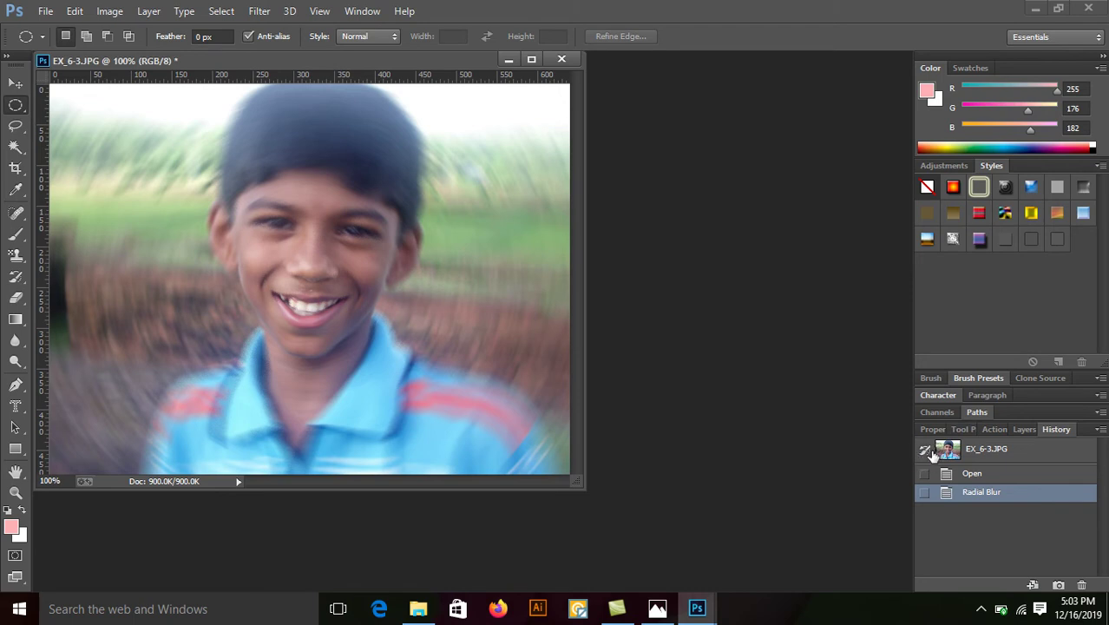
{"action": "left_click", "coordinate": [668, 610]}
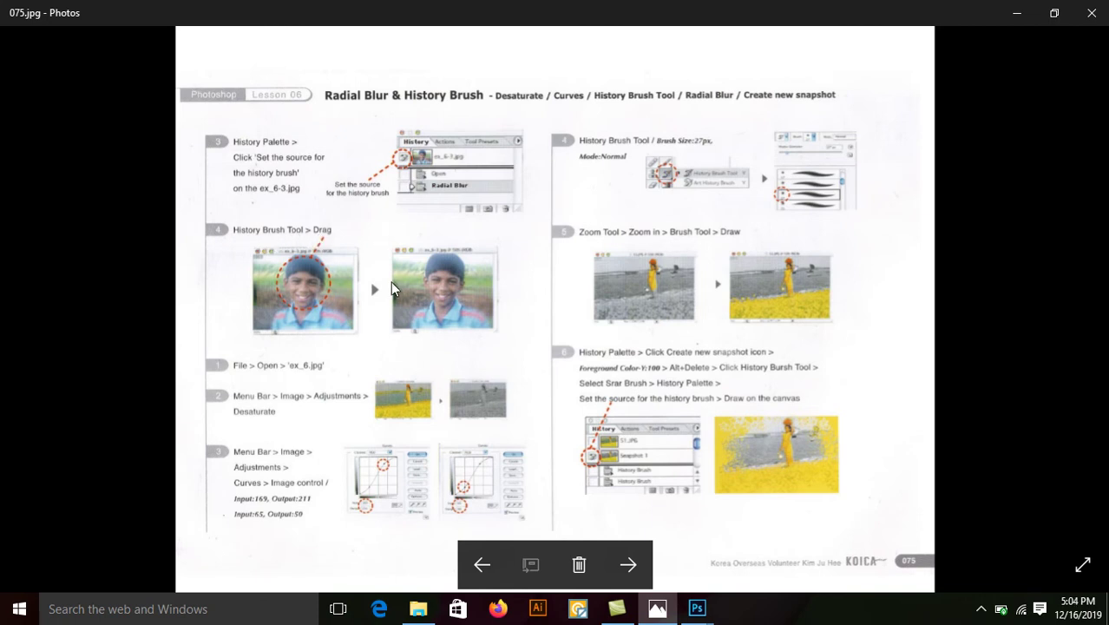
{"action": "left_click", "coordinate": [658, 612]}
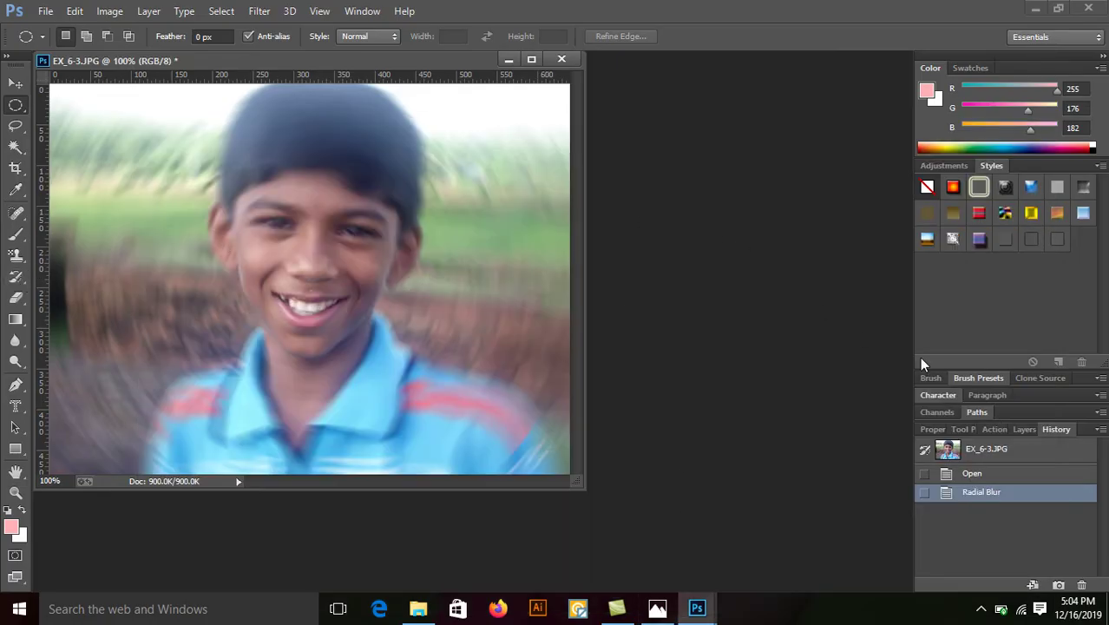
Step: Restore the boy's face to sharpness with a 36 px History Brush
{"action": "left_click", "coordinate": [13, 280]}
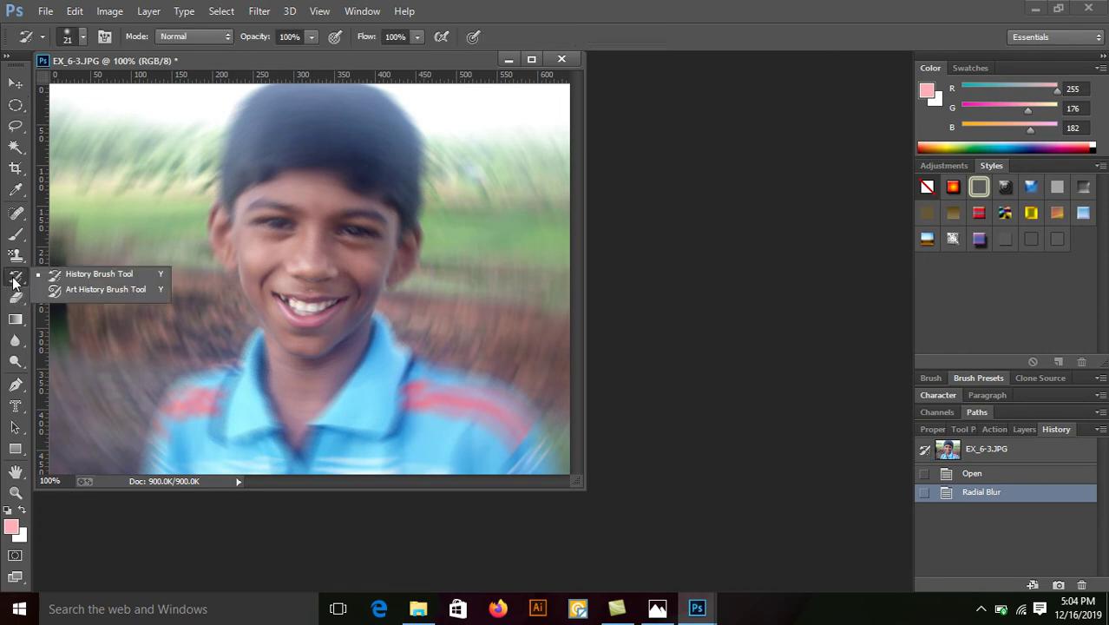
{"action": "left_click", "coordinate": [91, 277]}
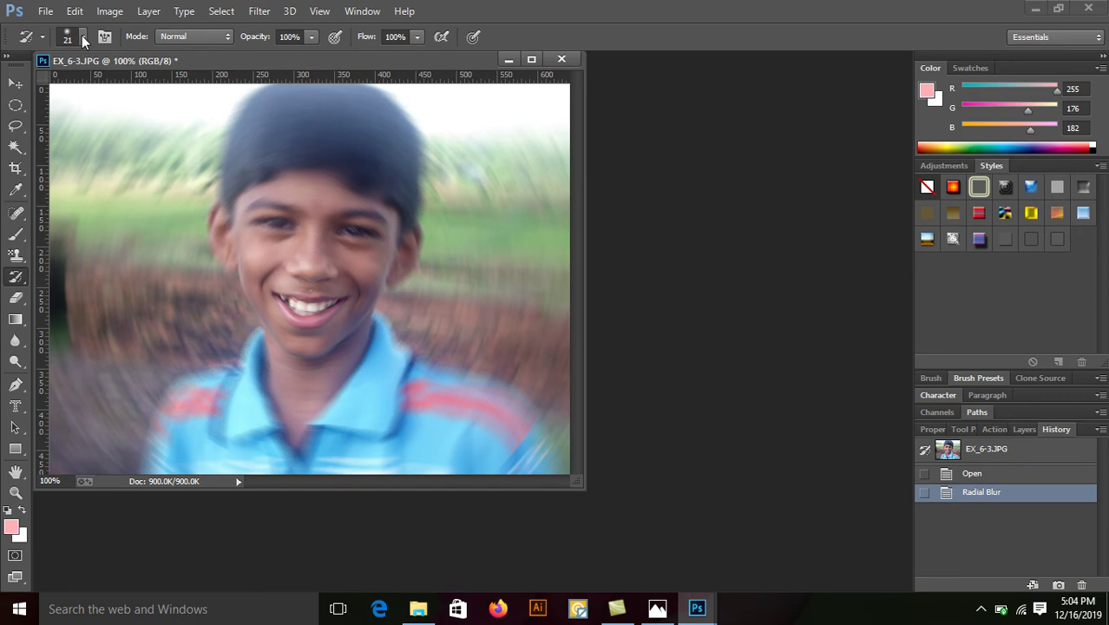
{"action": "left_click", "coordinate": [83, 37]}
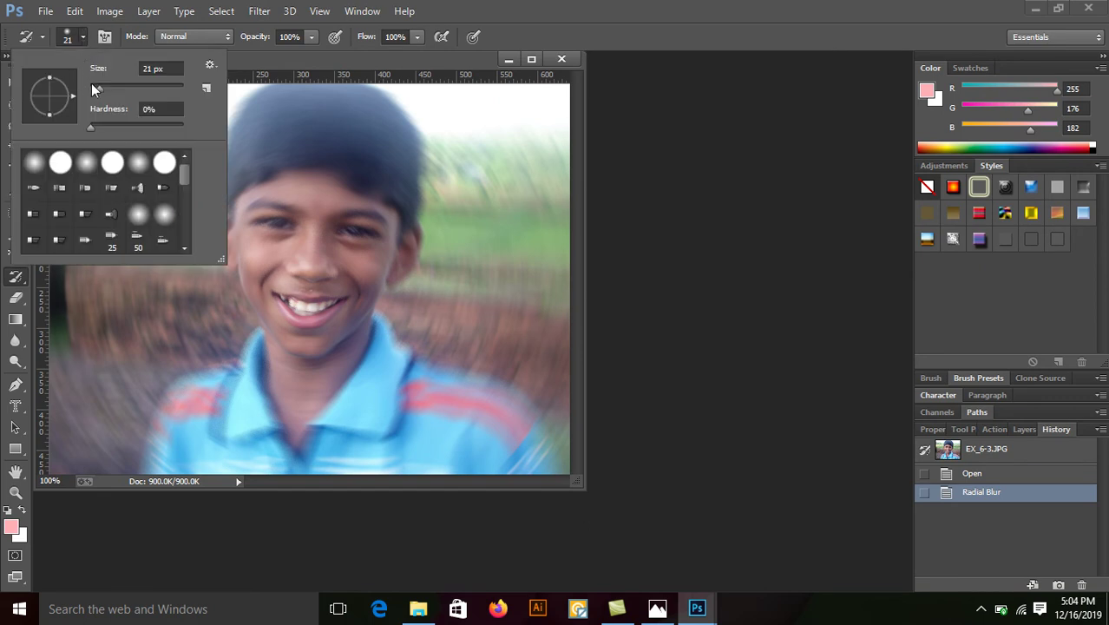
{"action": "left_click_drag", "start_coordinate": [99, 87], "coordinate": [104, 87]}
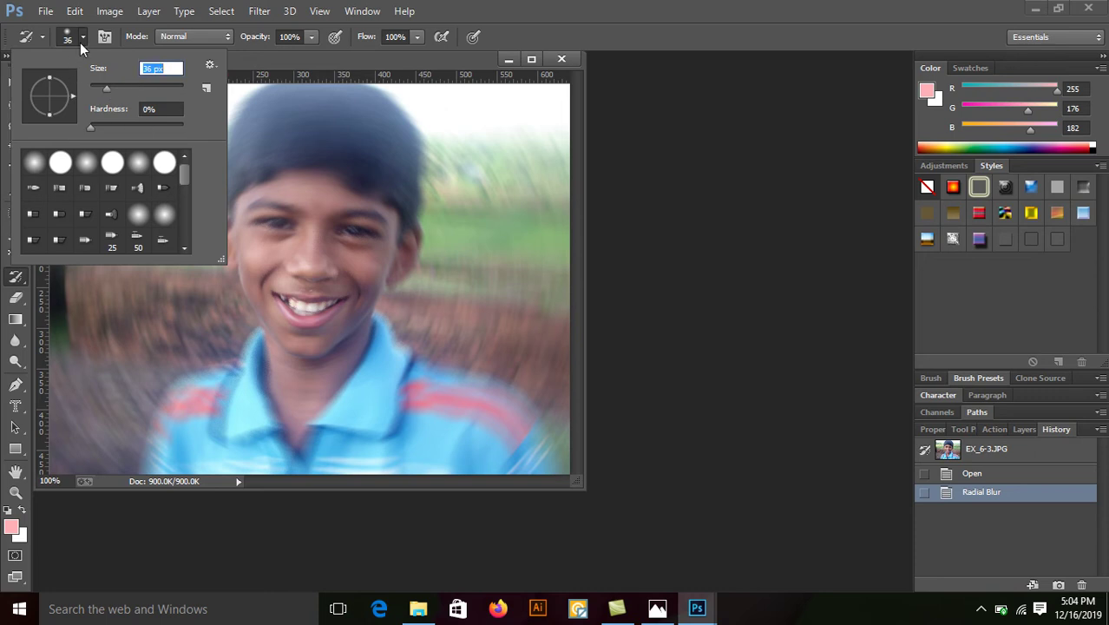
{"action": "mouse_move", "coordinate": [301, 243]}
{"action": "left_mouse_down"}
{"action": "mouse_move", "coordinate": [311, 242]}
{"action": "mouse_move", "coordinate": [292, 204]}
{"action": "mouse_move", "coordinate": [258, 220]}
{"action": "mouse_move", "coordinate": [319, 244]}
{"action": "mouse_move", "coordinate": [383, 232]}
{"action": "mouse_move", "coordinate": [337, 316]}
{"action": "mouse_move", "coordinate": [291, 299]}
{"action": "mouse_move", "coordinate": [270, 278]}
{"action": "mouse_move", "coordinate": [261, 237]}
{"action": "mouse_move", "coordinate": [290, 187]}
{"action": "mouse_move", "coordinate": [301, 328]}
{"action": "mouse_move", "coordinate": [293, 299]}
{"action": "mouse_move", "coordinate": [327, 190]}
{"action": "mouse_move", "coordinate": [373, 257]}
{"action": "mouse_move", "coordinate": [279, 292]}
{"action": "mouse_move", "coordinate": [265, 165]}
{"action": "mouse_move", "coordinate": [250, 171]}
{"action": "mouse_move", "coordinate": [236, 198]}
{"action": "mouse_move", "coordinate": [288, 167]}
{"action": "mouse_move", "coordinate": [362, 159]}
{"action": "mouse_move", "coordinate": [322, 156]}
{"action": "mouse_move", "coordinate": [388, 186]}
{"action": "mouse_move", "coordinate": [412, 235]}
{"action": "mouse_move", "coordinate": [396, 269]}
{"action": "mouse_move", "coordinate": [340, 319]}
{"action": "mouse_move", "coordinate": [290, 306]}
{"action": "mouse_move", "coordinate": [276, 289]}
{"action": "mouse_move", "coordinate": [334, 271]}
{"action": "mouse_move", "coordinate": [261, 241]}
{"action": "mouse_move", "coordinate": [256, 285]}
{"action": "mouse_move", "coordinate": [299, 354]}
{"action": "mouse_move", "coordinate": [333, 341]}
{"action": "mouse_move", "coordinate": [380, 280]}
{"action": "mouse_move", "coordinate": [329, 332]}
{"action": "mouse_move", "coordinate": [281, 328]}
{"action": "mouse_move", "coordinate": [228, 202]}
{"action": "mouse_move", "coordinate": [221, 239]}
{"action": "mouse_move", "coordinate": [232, 267]}
{"action": "mouse_move", "coordinate": [227, 191]}
{"action": "mouse_move", "coordinate": [247, 149]}
{"action": "mouse_move", "coordinate": [302, 151]}
{"action": "mouse_move", "coordinate": [345, 136]}
{"action": "mouse_move", "coordinate": [409, 205]}
{"action": "mouse_move", "coordinate": [424, 178]}
{"action": "mouse_move", "coordinate": [369, 112]}
{"action": "mouse_move", "coordinate": [295, 114]}
{"action": "mouse_move", "coordinate": [262, 131]}
{"action": "mouse_move", "coordinate": [302, 107]}
{"action": "mouse_move", "coordinate": [384, 165]}
{"action": "mouse_move", "coordinate": [268, 104]}
{"action": "mouse_move", "coordinate": [247, 132]}
{"action": "mouse_move", "coordinate": [276, 105]}
{"action": "mouse_move", "coordinate": [232, 144]}
{"action": "mouse_move", "coordinate": [262, 110]}
{"action": "mouse_move", "coordinate": [339, 102]}
{"action": "mouse_move", "coordinate": [397, 123]}
{"action": "mouse_move", "coordinate": [382, 106]}
{"action": "mouse_move", "coordinate": [409, 172]}
{"action": "mouse_move", "coordinate": [412, 143]}
{"action": "mouse_move", "coordinate": [391, 114]}
{"action": "mouse_move", "coordinate": [419, 207]}
{"action": "mouse_move", "coordinate": [412, 248]}
{"action": "mouse_move", "coordinate": [329, 342]}
{"action": "mouse_move", "coordinate": [290, 346]}
{"action": "mouse_move", "coordinate": [233, 217]}
{"action": "mouse_move", "coordinate": [212, 215]}
{"action": "mouse_move", "coordinate": [230, 278]}
{"action": "mouse_move", "coordinate": [289, 333]}
{"action": "mouse_move", "coordinate": [352, 234]}
{"action": "mouse_move", "coordinate": [323, 268]}
{"action": "left_mouse_up"}
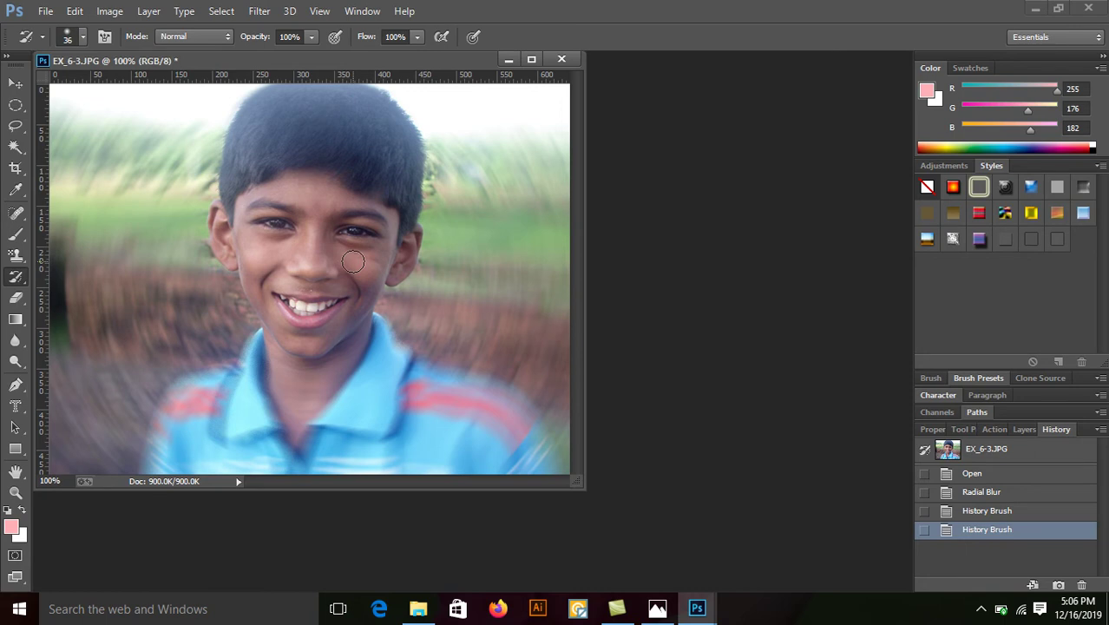
Step: Close the retouched EX_6-3.JPG document
{"action": "left_click", "coordinate": [981, 609]}
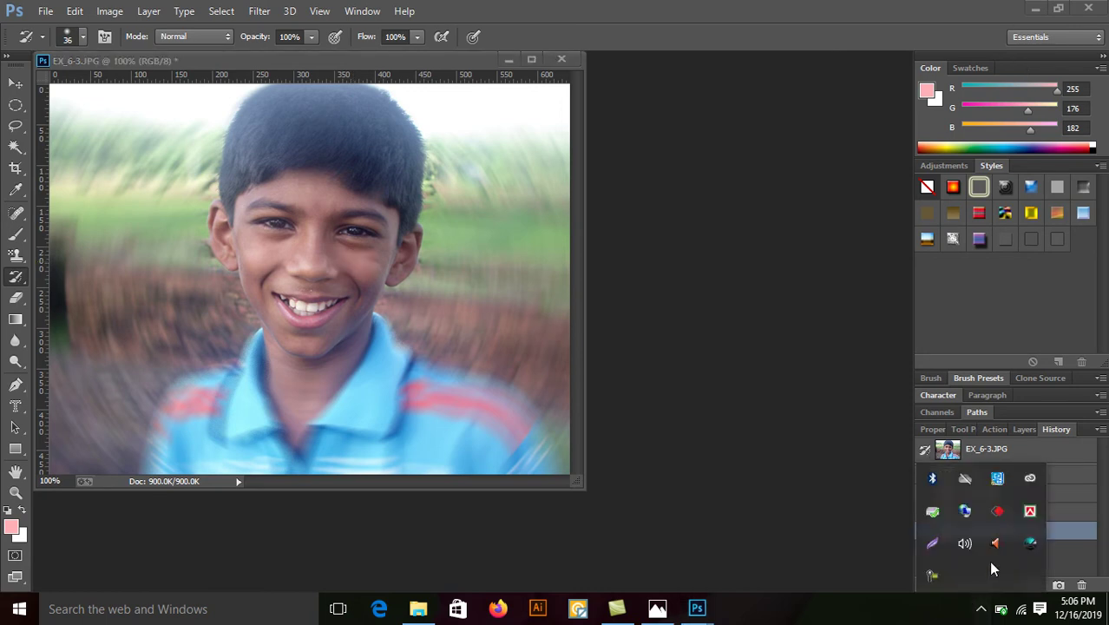
{"action": "left_click", "coordinate": [930, 571]}
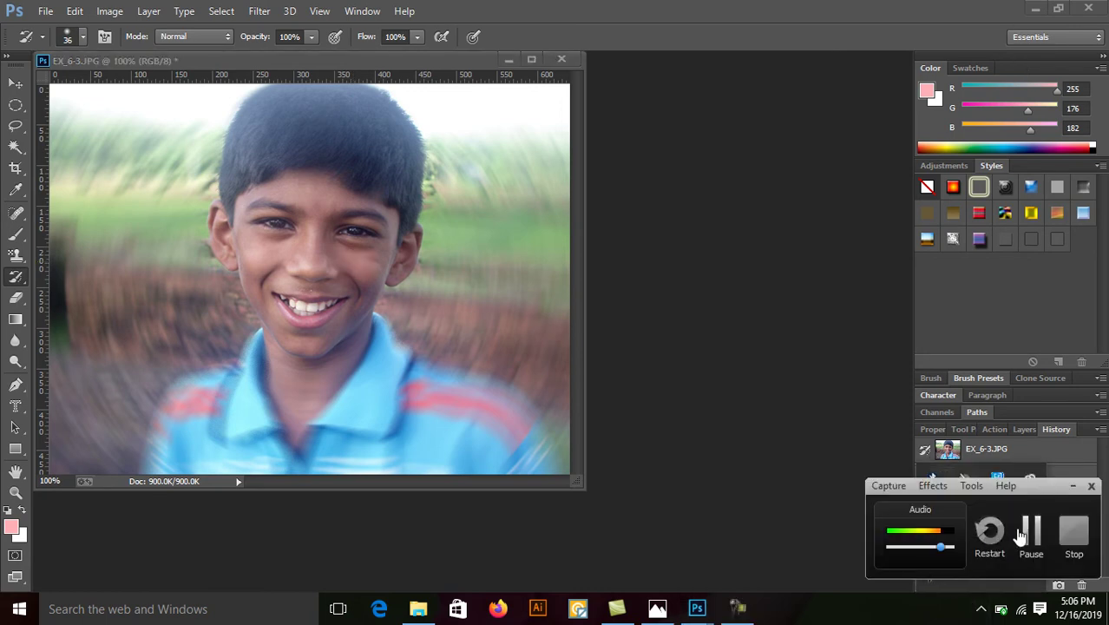
{"action": "left_click", "coordinate": [1021, 536]}
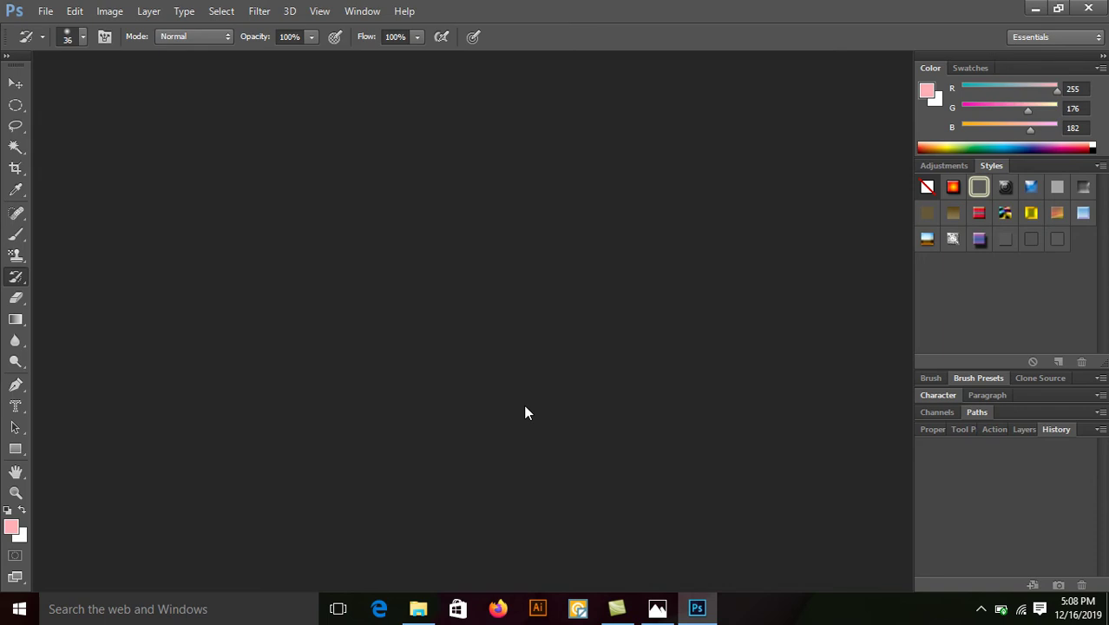
Step: Pan the zoomed 075.jpg lesson steps in Photos, then minimize the viewer
{"action": "left_click", "coordinate": [658, 610]}
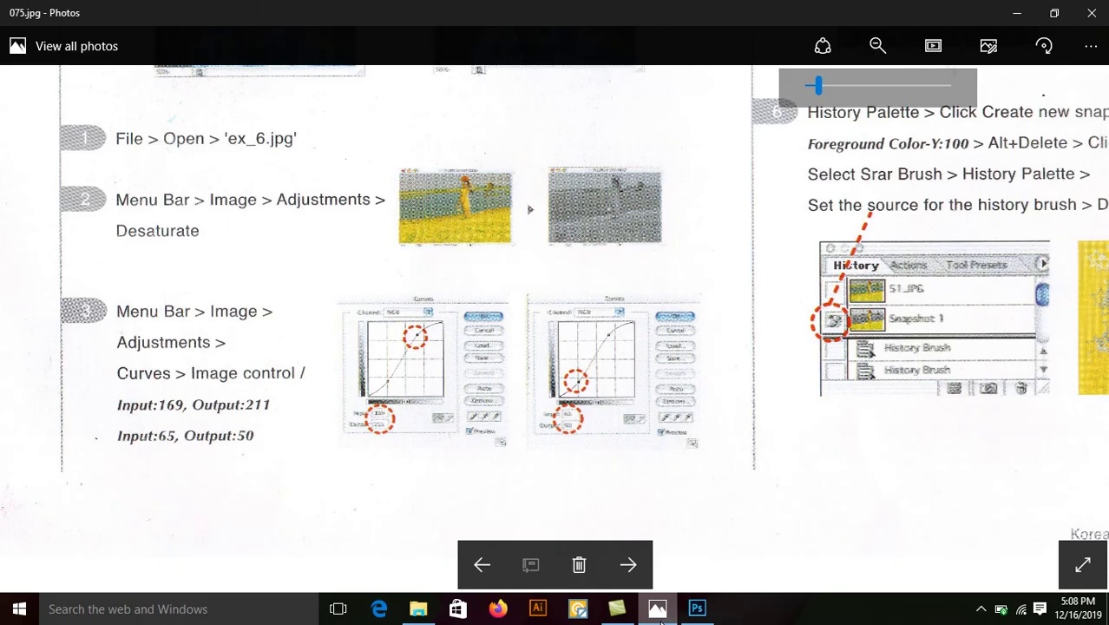
{"action": "left_click_drag", "start_coordinate": [587, 164], "coordinate": [577, 179]}
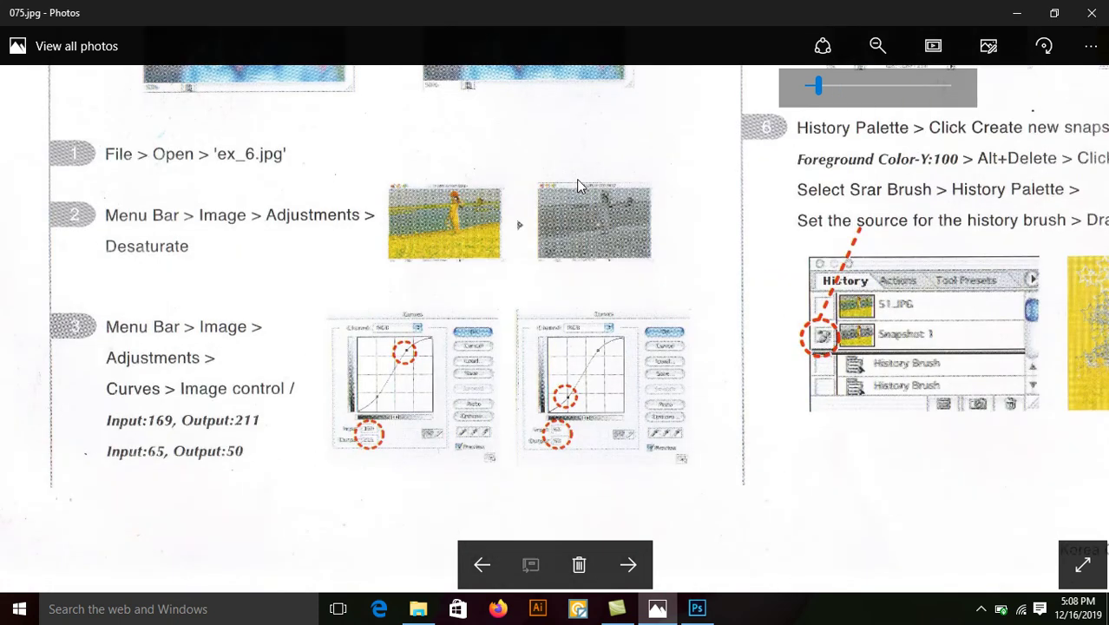
{"action": "left_click_drag", "start_coordinate": [588, 273], "coordinate": [586, 258]}
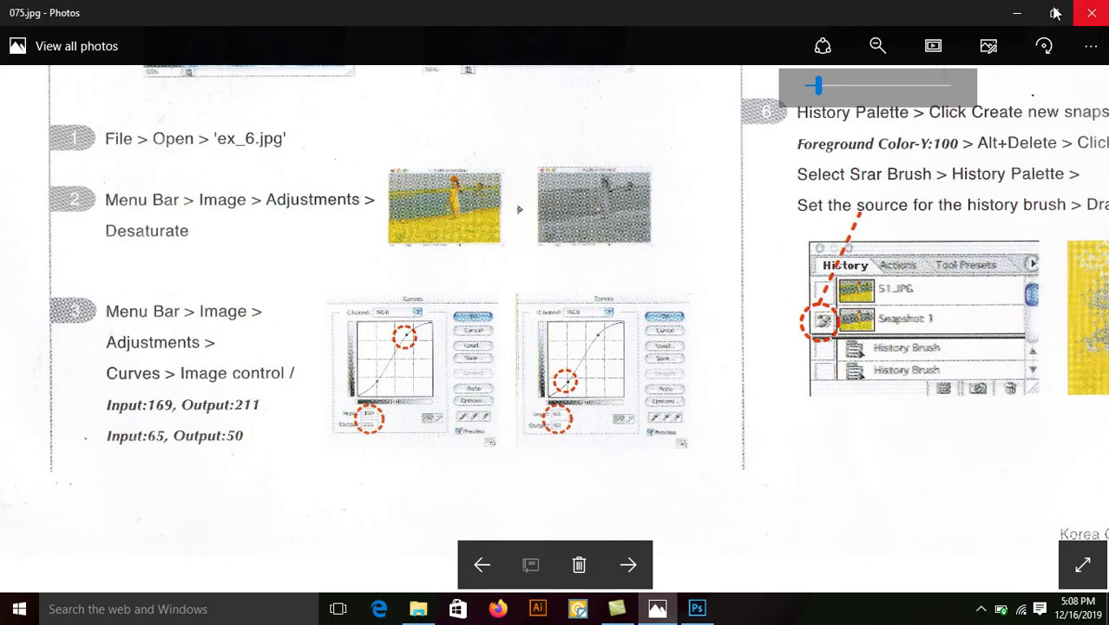
{"action": "left_click", "coordinate": [1016, 14]}
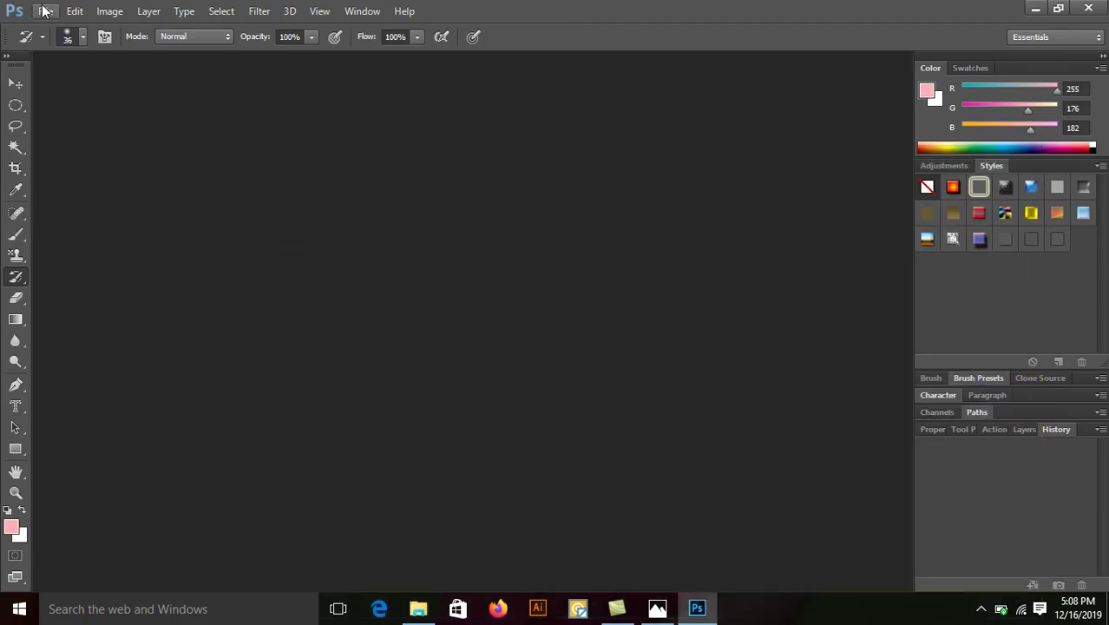
Step: Open EX_6.JPG via File > Open and briefly check the lesson page
{"action": "left_click", "coordinate": [46, 11]}
{"action": "left_click", "coordinate": [68, 49]}
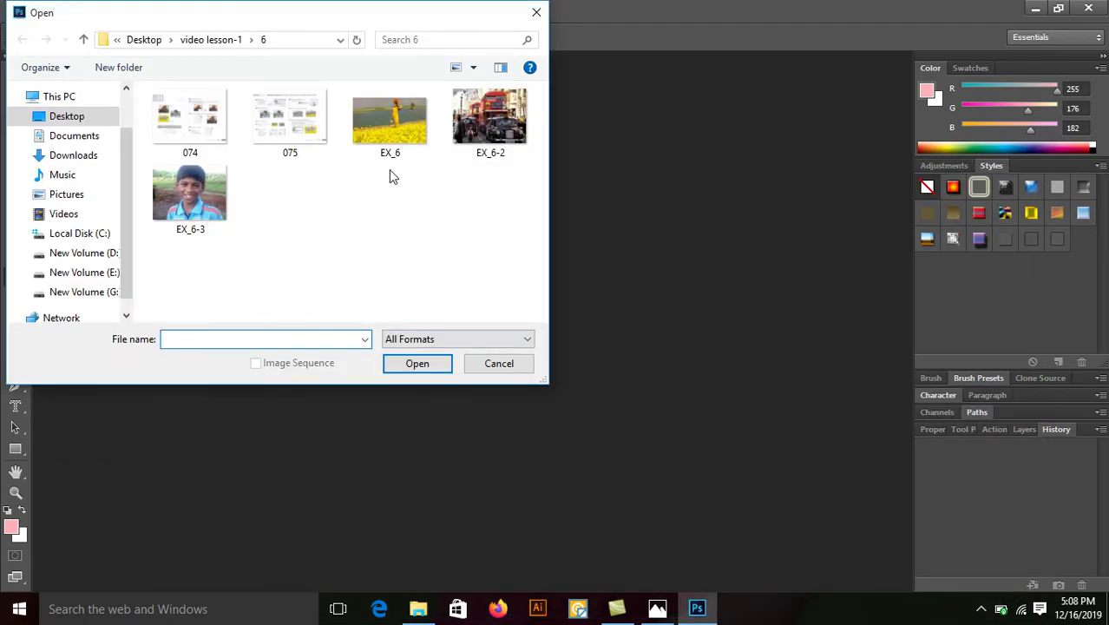
{"action": "double_click", "coordinate": [401, 133]}
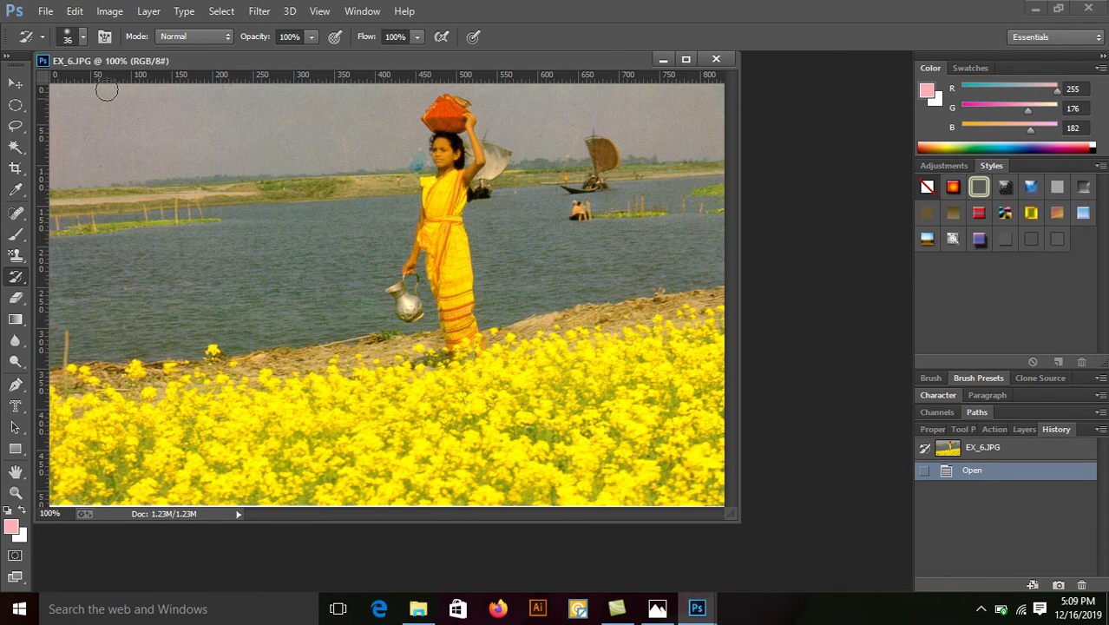
{"action": "left_click_drag", "start_coordinate": [125, 61], "coordinate": [139, 66]}
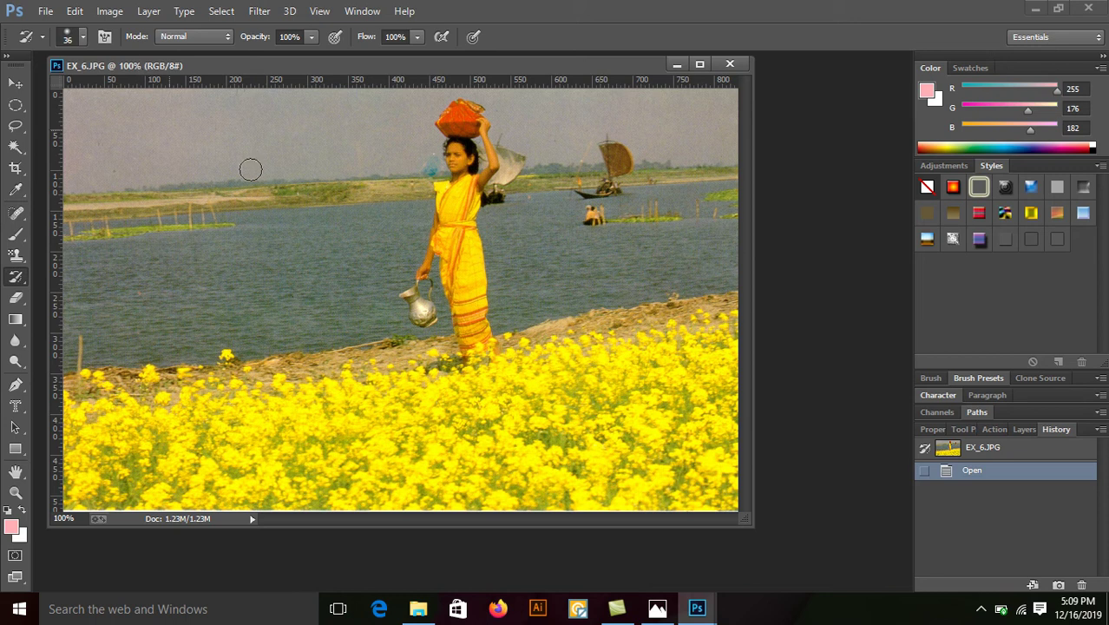
{"action": "left_click", "coordinate": [657, 609]}
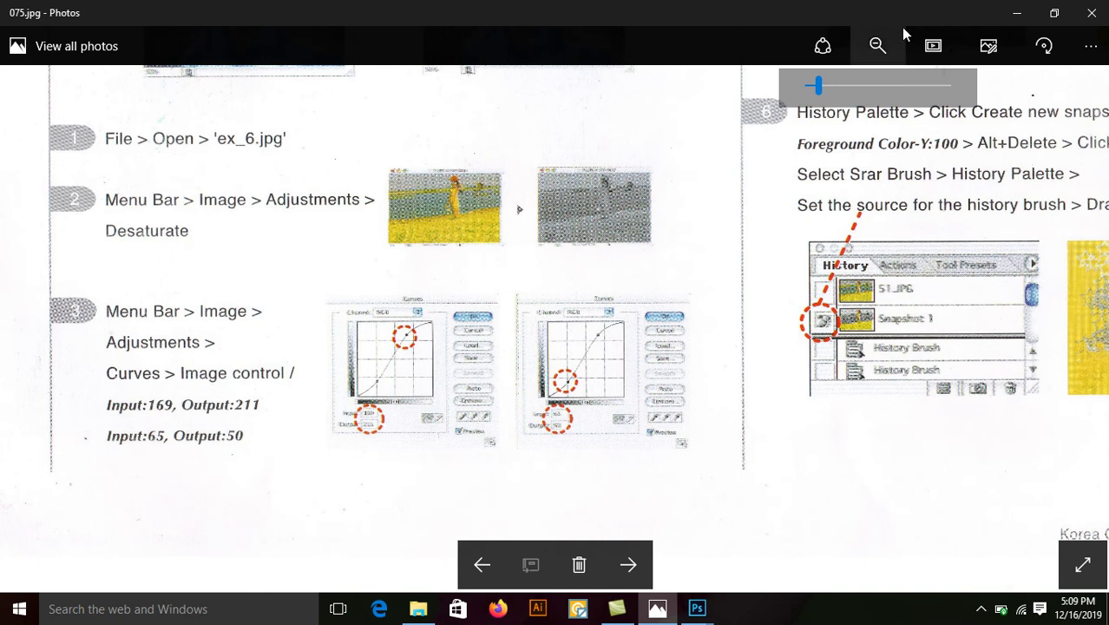
{"action": "left_click", "coordinate": [1011, 13]}
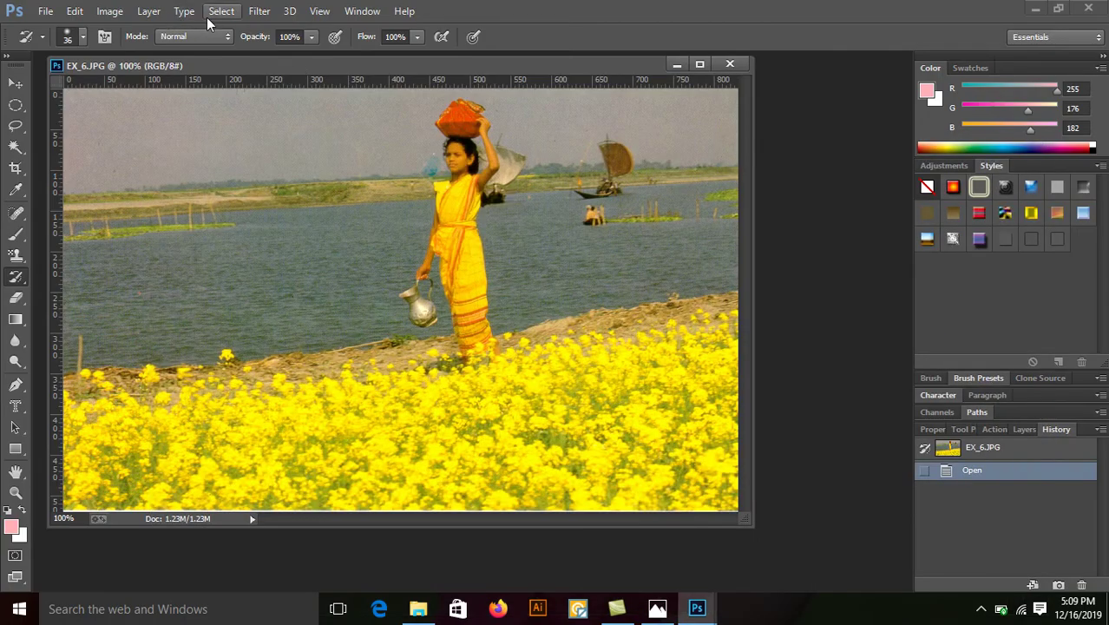
Step: Desaturate EX_6.JPG to grayscale, then read the lesson's zoomed step list
{"action": "left_click", "coordinate": [125, 13]}
{"action": "mouse_move", "coordinate": [133, 52]}
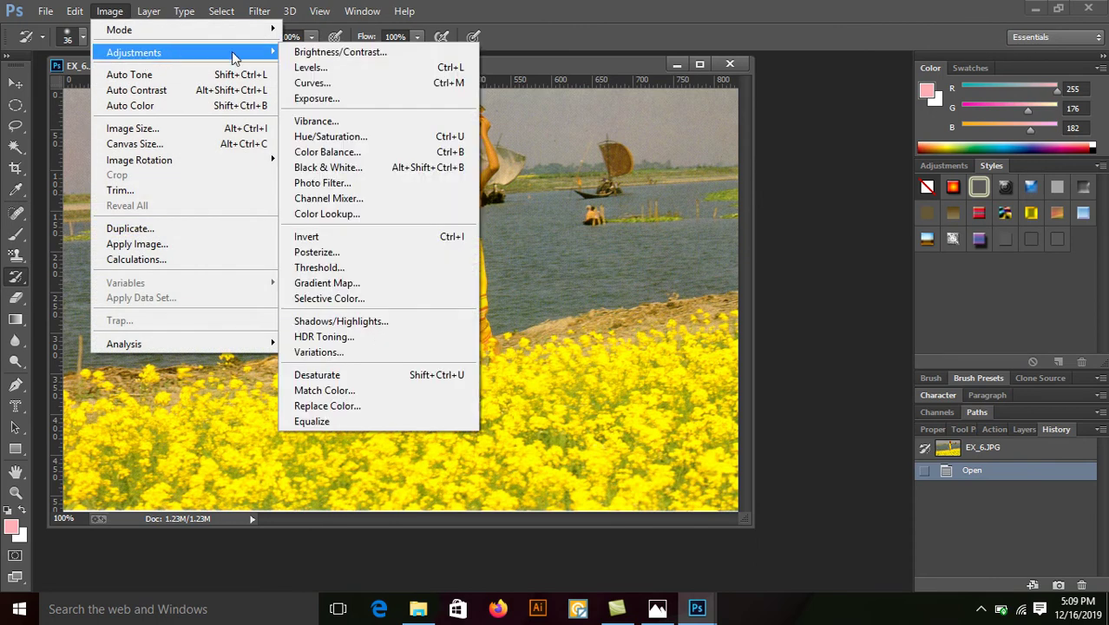
{"action": "left_click", "coordinate": [363, 379]}
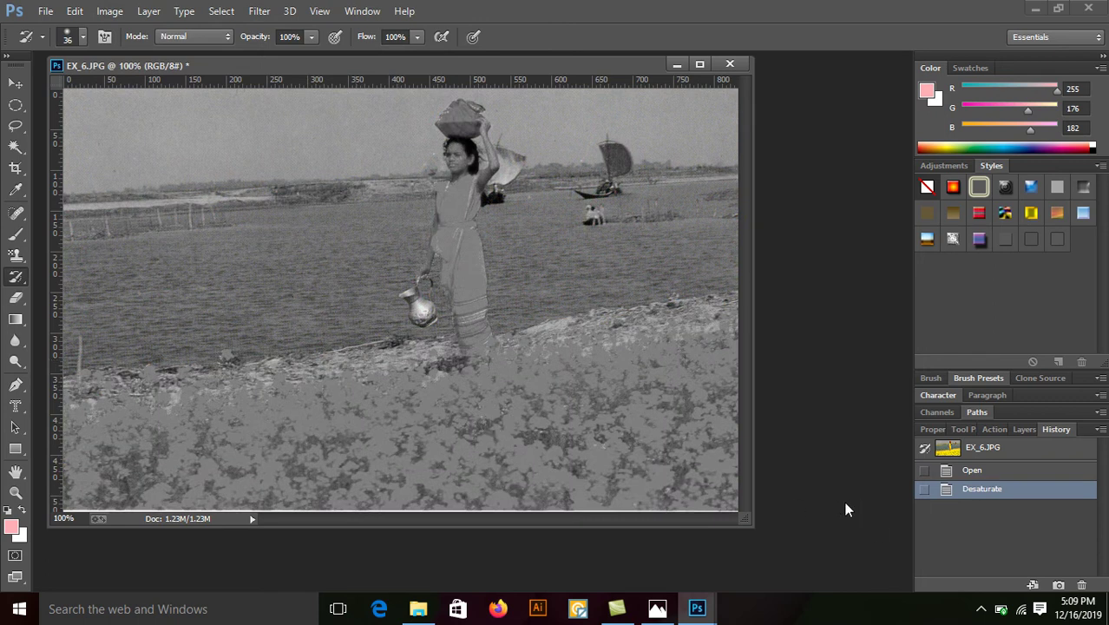
{"action": "left_click", "coordinate": [657, 608]}
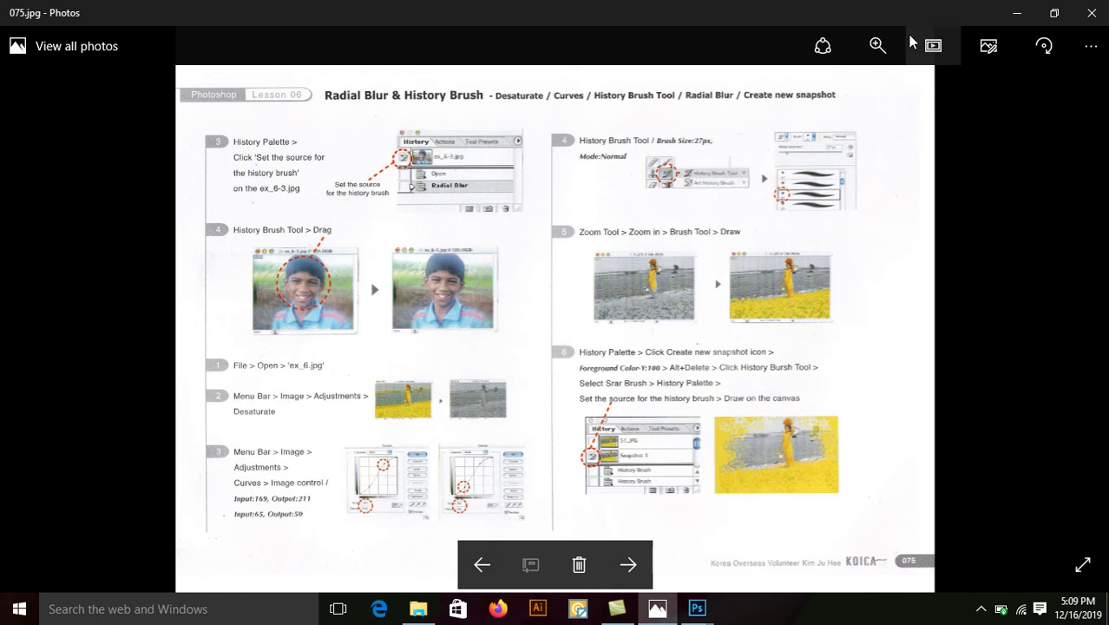
{"action": "left_click", "coordinate": [878, 45]}
{"action": "scroll", "coordinate": [506, 367], "scroll_direction": "up", "scroll_amount": 2}
{"action": "left_click_drag", "start_coordinate": [506, 367], "coordinate": [721, 157]}
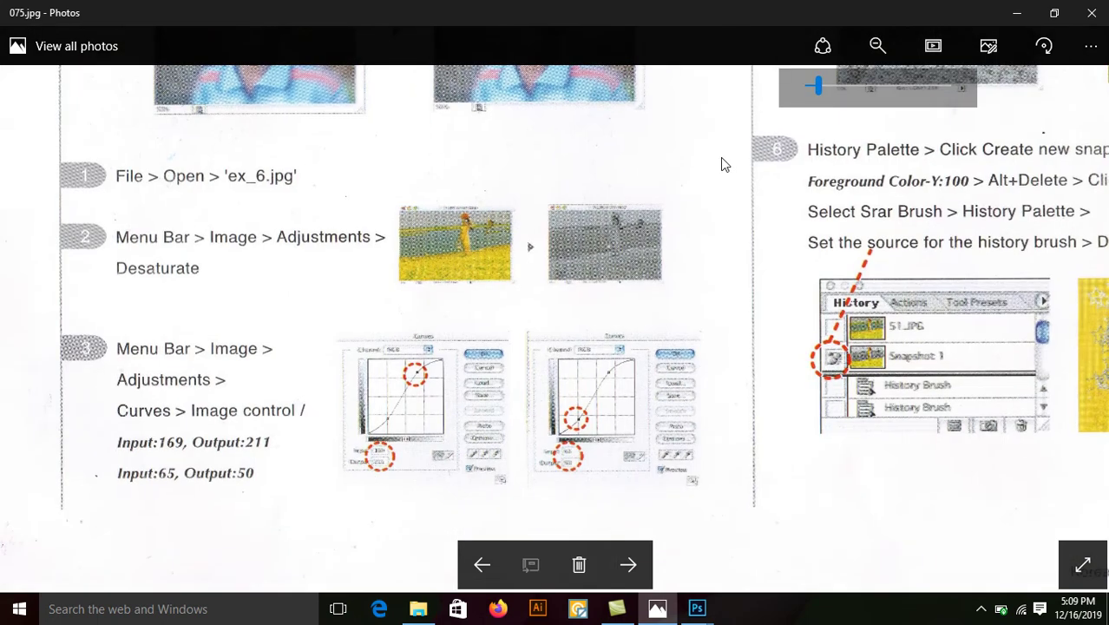
{"action": "scroll", "coordinate": [526, 359], "scroll_direction": "down", "scroll_amount": 1}
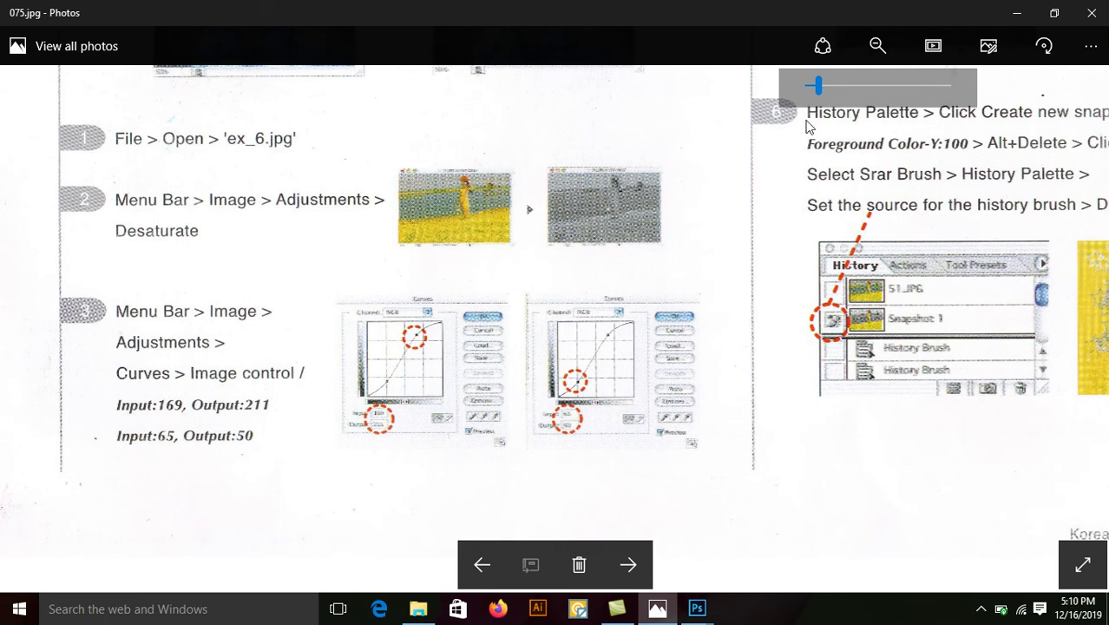
{"action": "left_click", "coordinate": [1016, 13]}
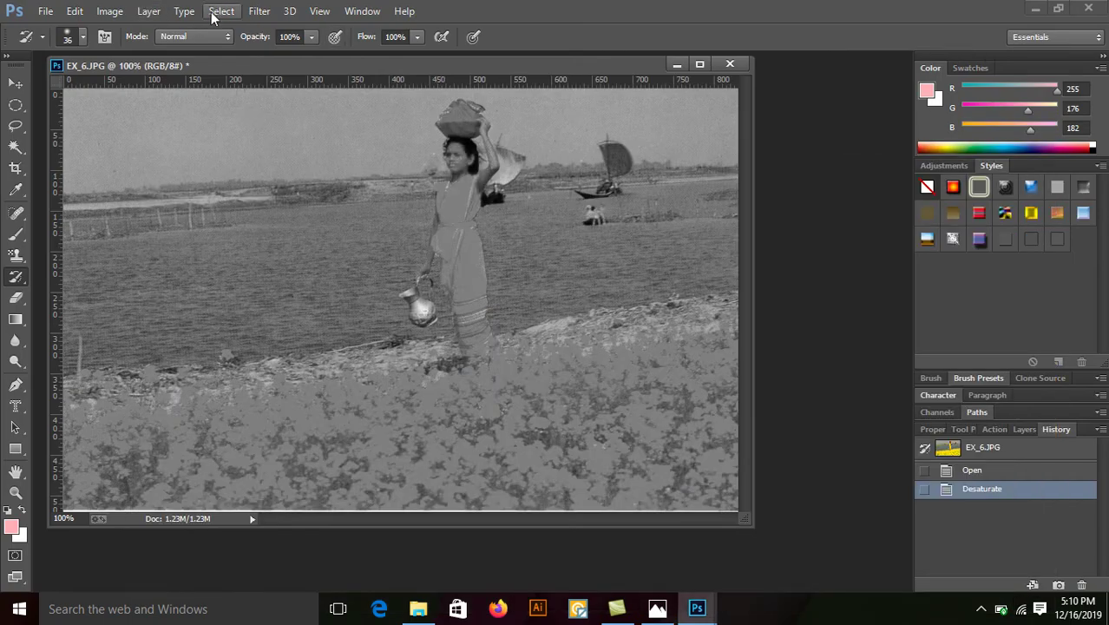
Step: Open Image > Adjustments > Curves and bring up lesson page 075.jpg with the curve values
{"action": "left_click", "coordinate": [111, 12]}
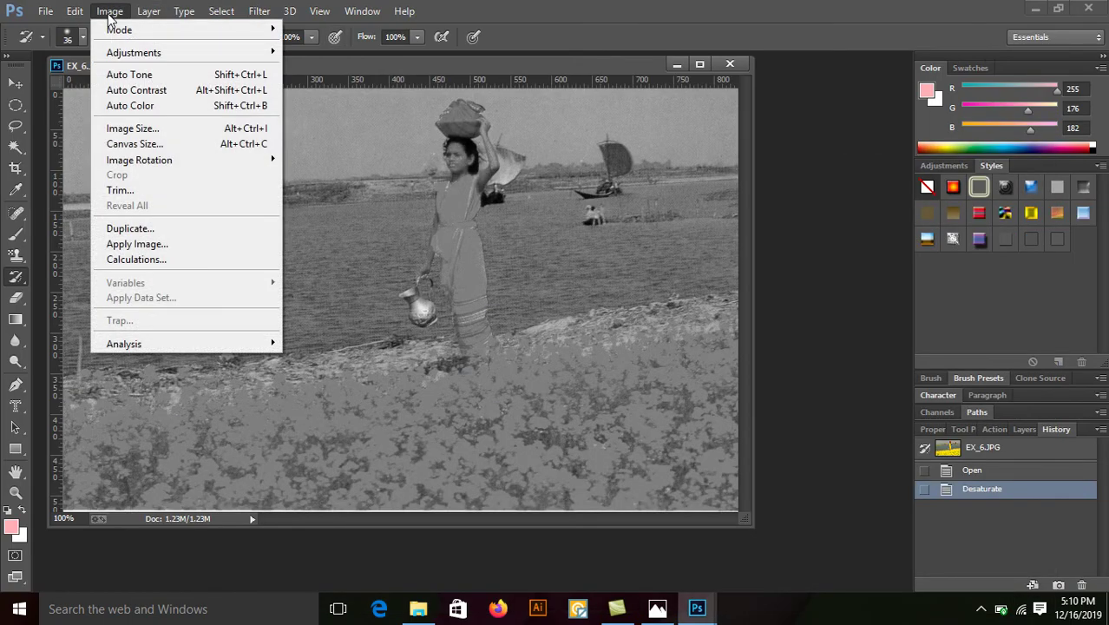
{"action": "mouse_move", "coordinate": [133, 52]}
{"action": "left_click", "coordinate": [372, 83]}
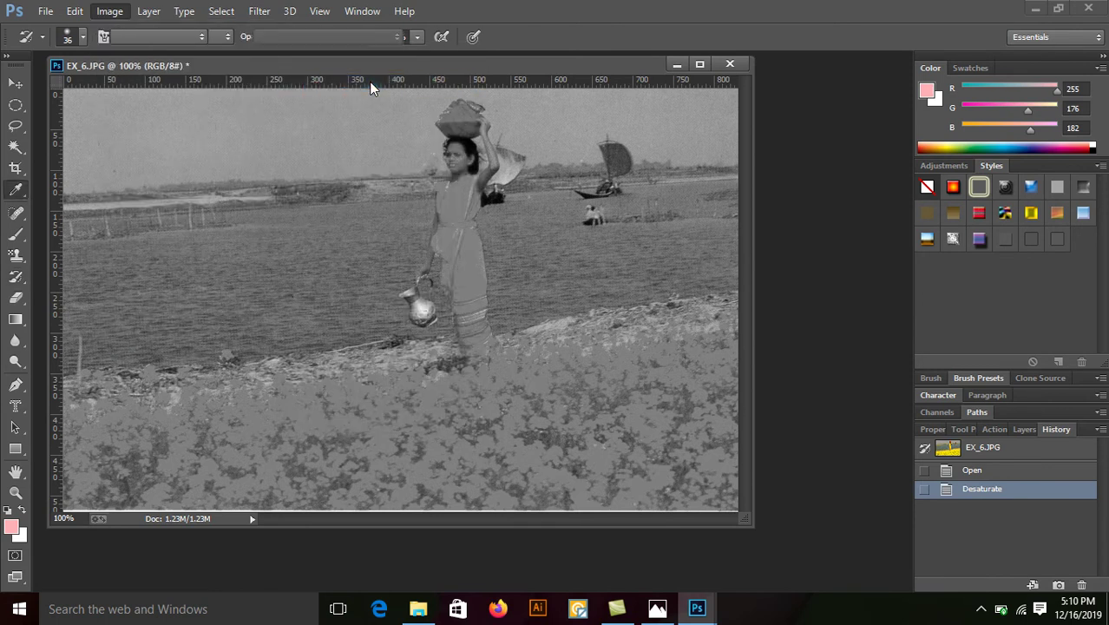
{"action": "left_click", "coordinate": [657, 610]}
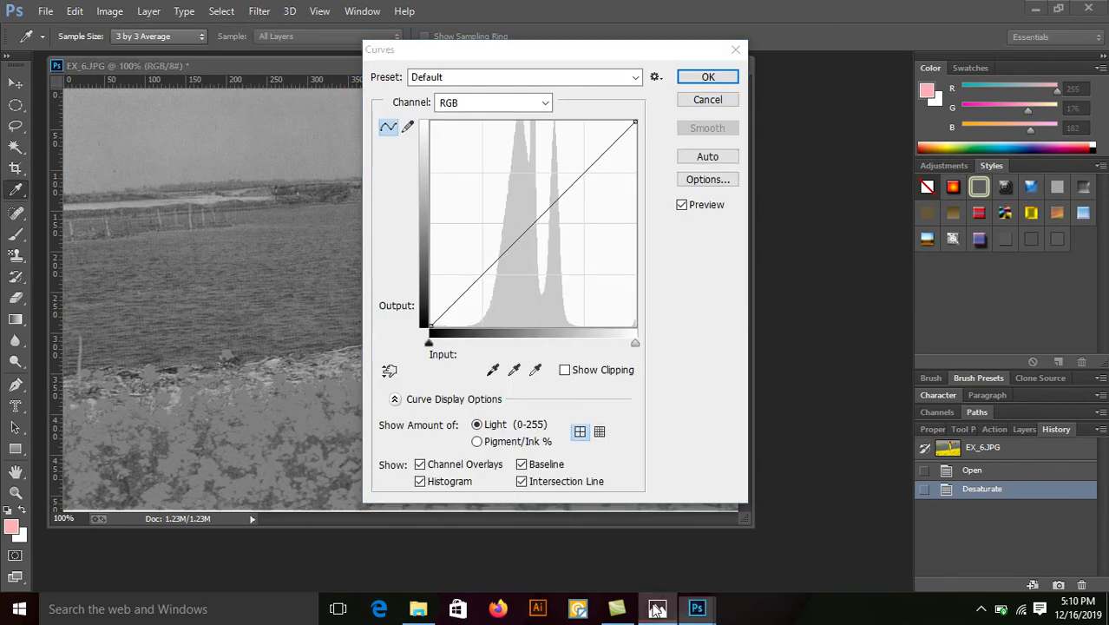
{"action": "left_click", "coordinate": [657, 610]}
{"action": "mouse_move", "coordinate": [657, 610]}
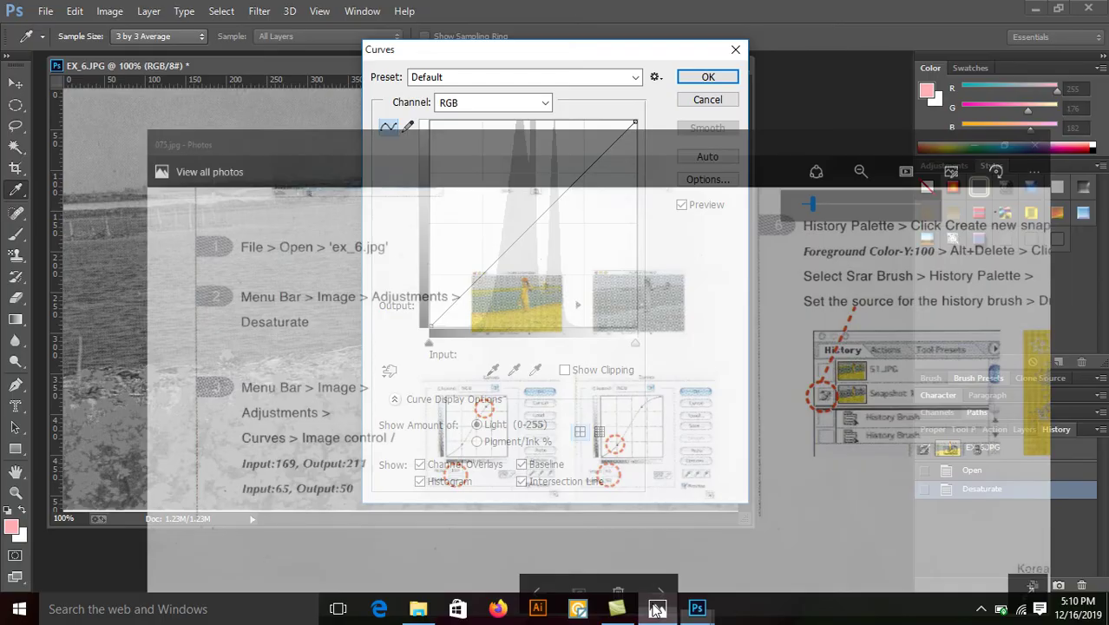
{"action": "left_click", "coordinate": [657, 609]}
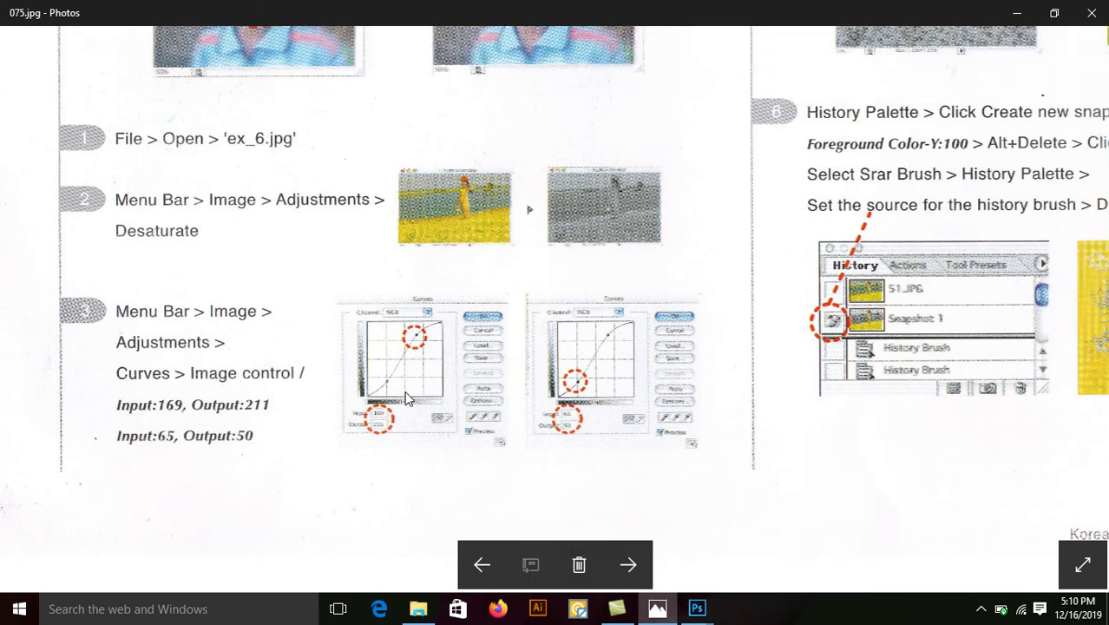
{"action": "left_click", "coordinate": [1018, 12]}
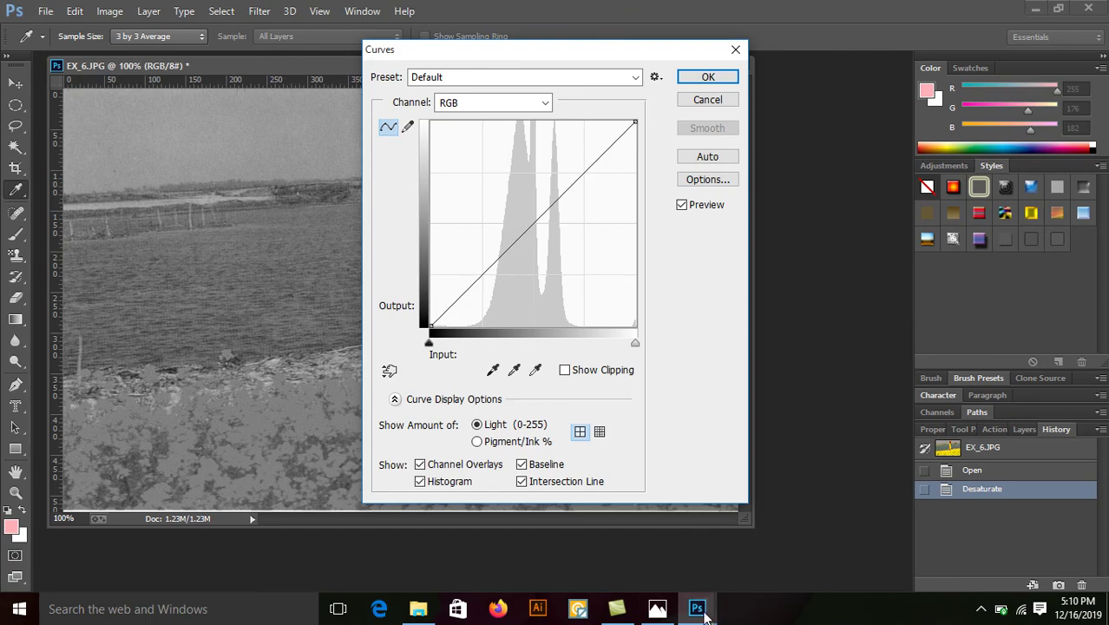
{"action": "left_click", "coordinate": [657, 608]}
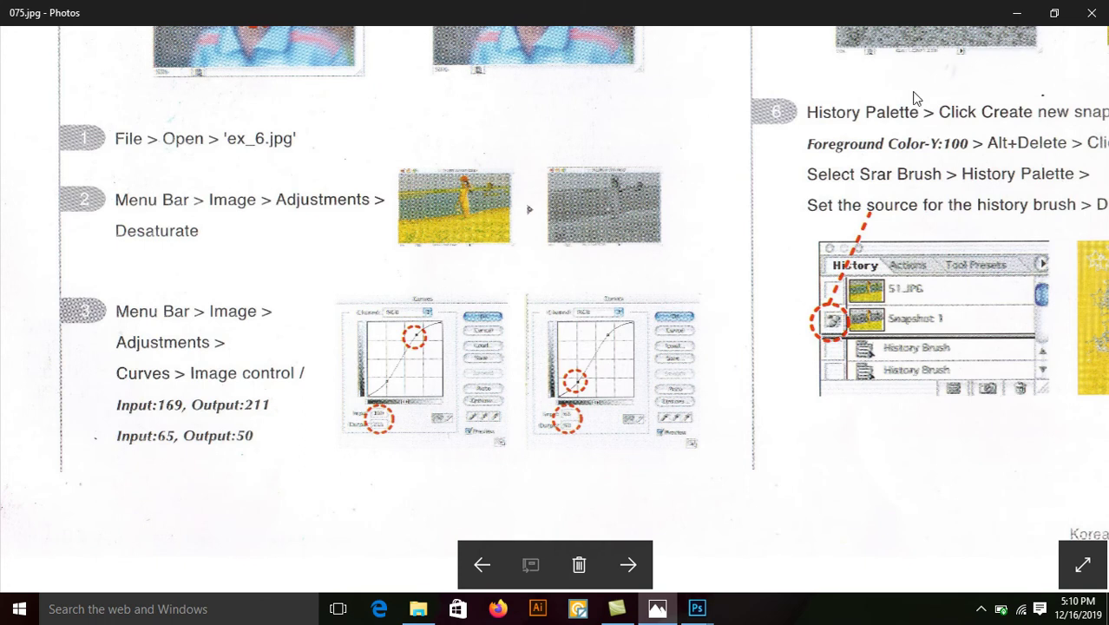
Step: Zoom the lesson page, then minimize Photos to show the Curves dialog again
{"action": "left_click", "coordinate": [895, 48]}
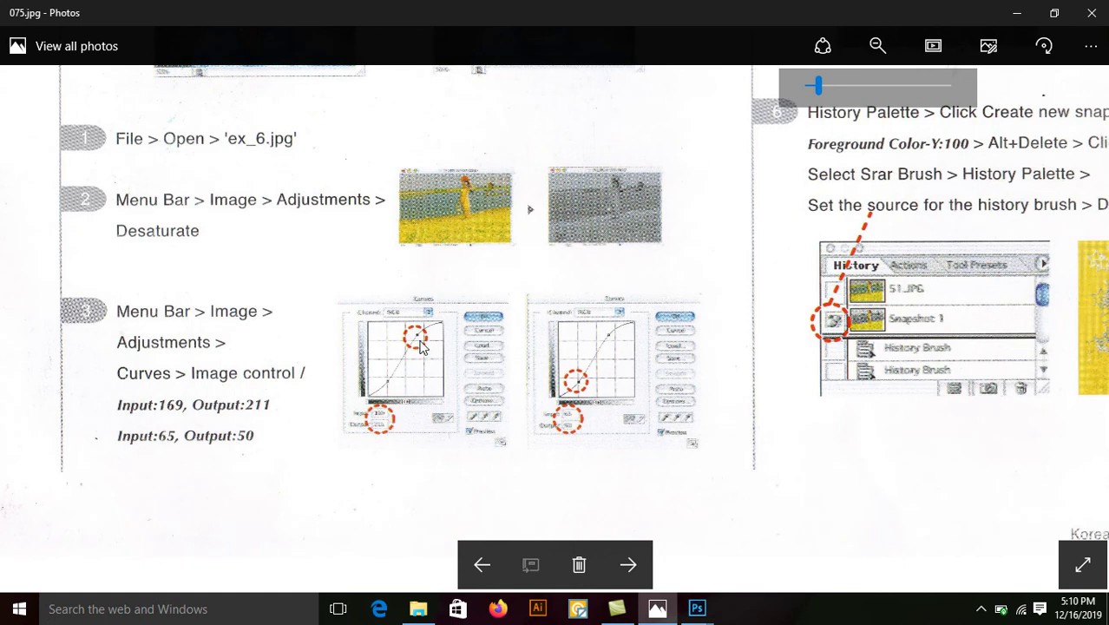
{"action": "left_click", "coordinate": [1017, 13]}
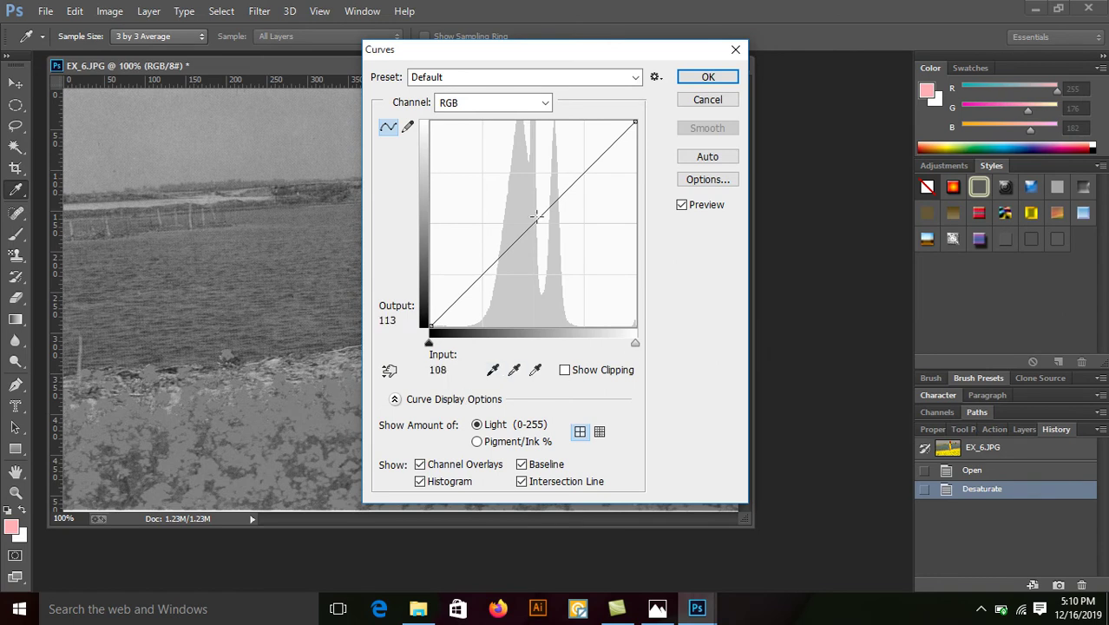
Step: Place trial upper and lower points on the curve and consult the lesson's values
{"action": "left_click", "coordinate": [592, 164]}
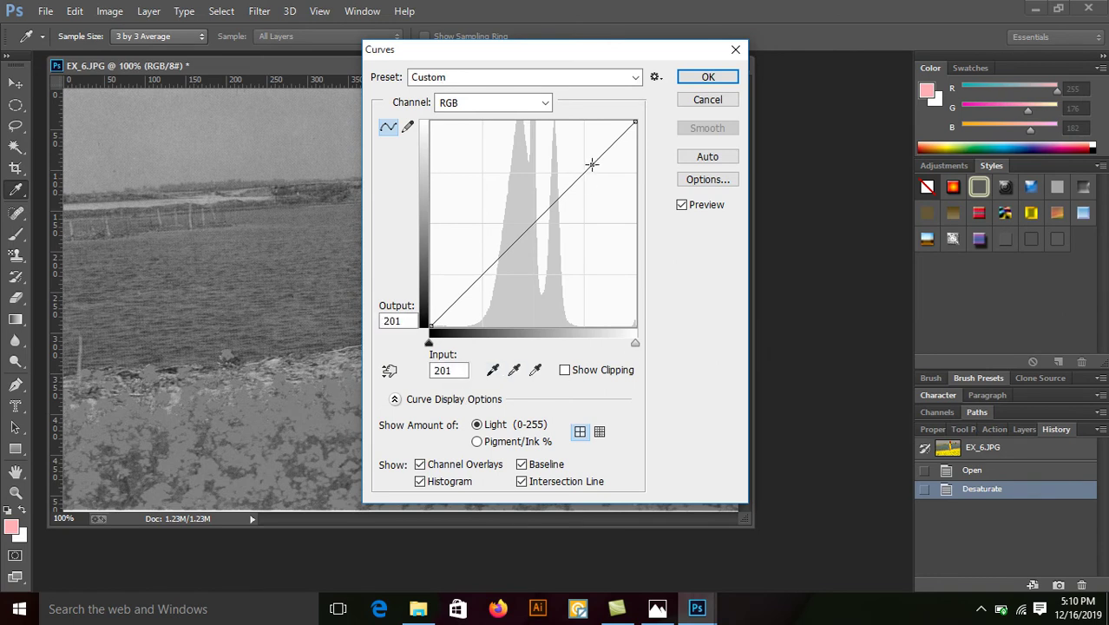
{"action": "left_click", "coordinate": [479, 277]}
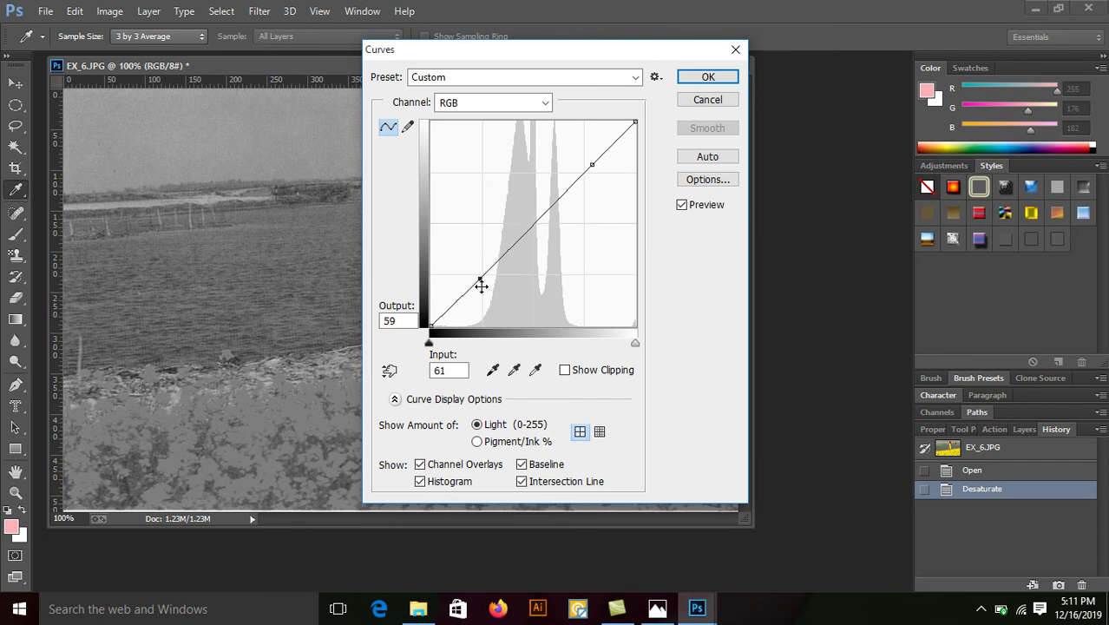
{"action": "left_click", "coordinate": [659, 612]}
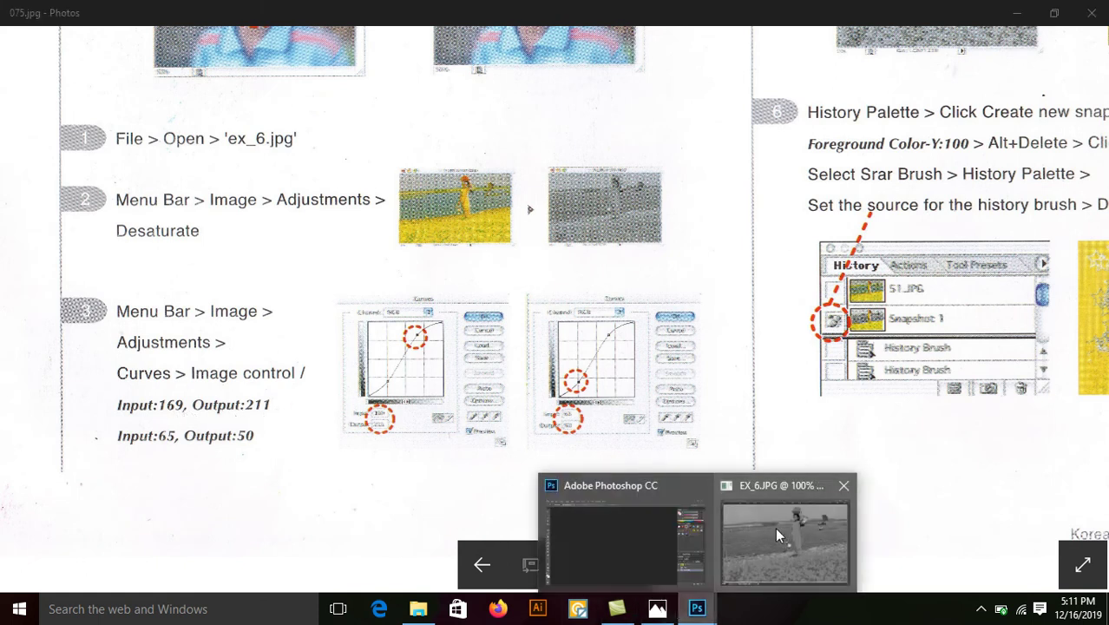
{"action": "mouse_move", "coordinate": [697, 609]}
{"action": "left_click", "coordinate": [775, 527]}
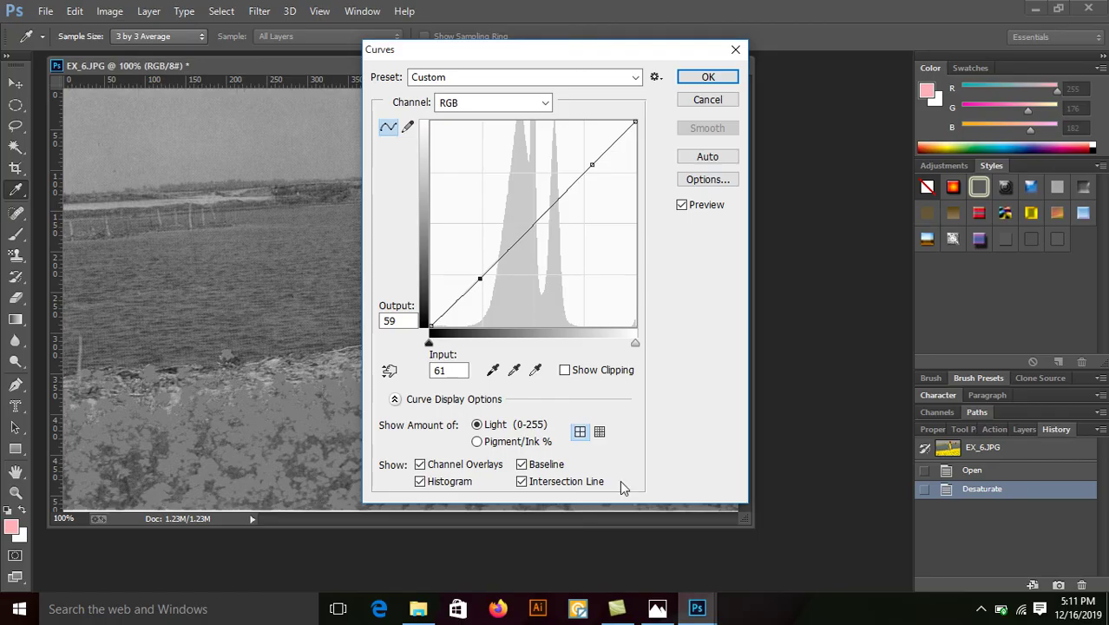
Step: Set the upper curve point to Input 169, Output 211
{"action": "left_click", "coordinate": [592, 164]}
{"action": "double_click", "coordinate": [392, 321]}
{"action": "type", "text": "21"}
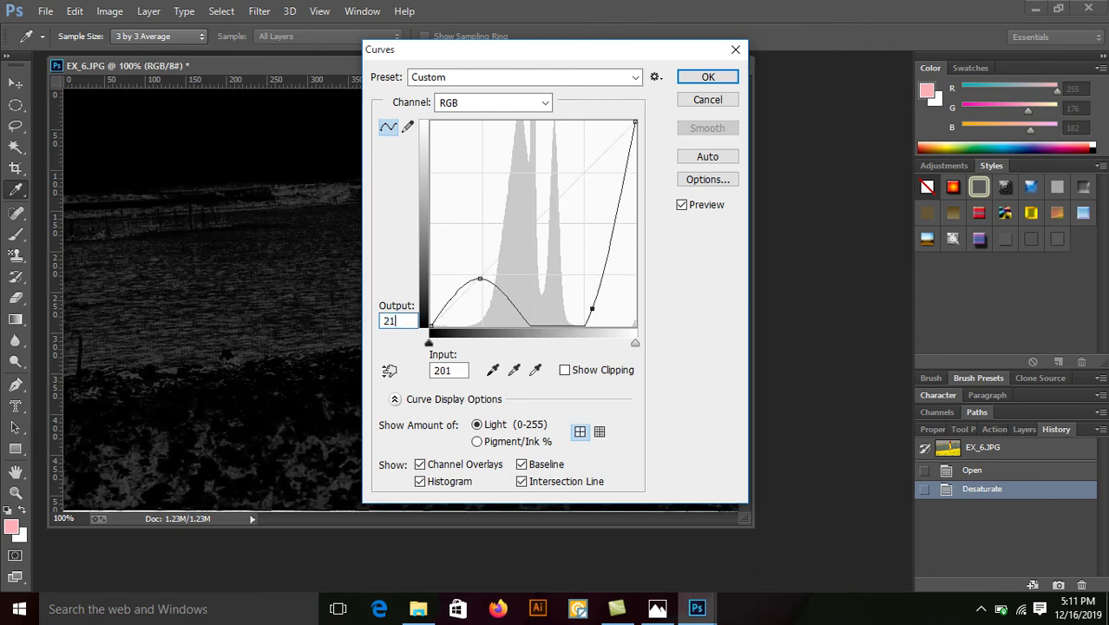
{"action": "type", "text": "1"}
{"action": "double_click", "coordinate": [441, 371]}
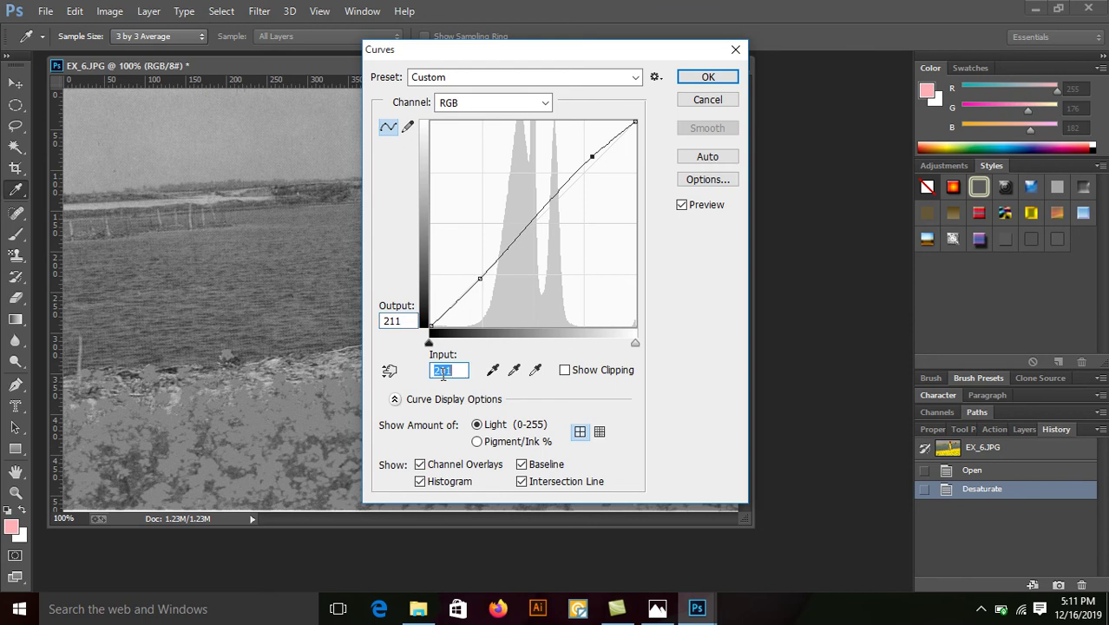
{"action": "left_click", "coordinate": [661, 612]}
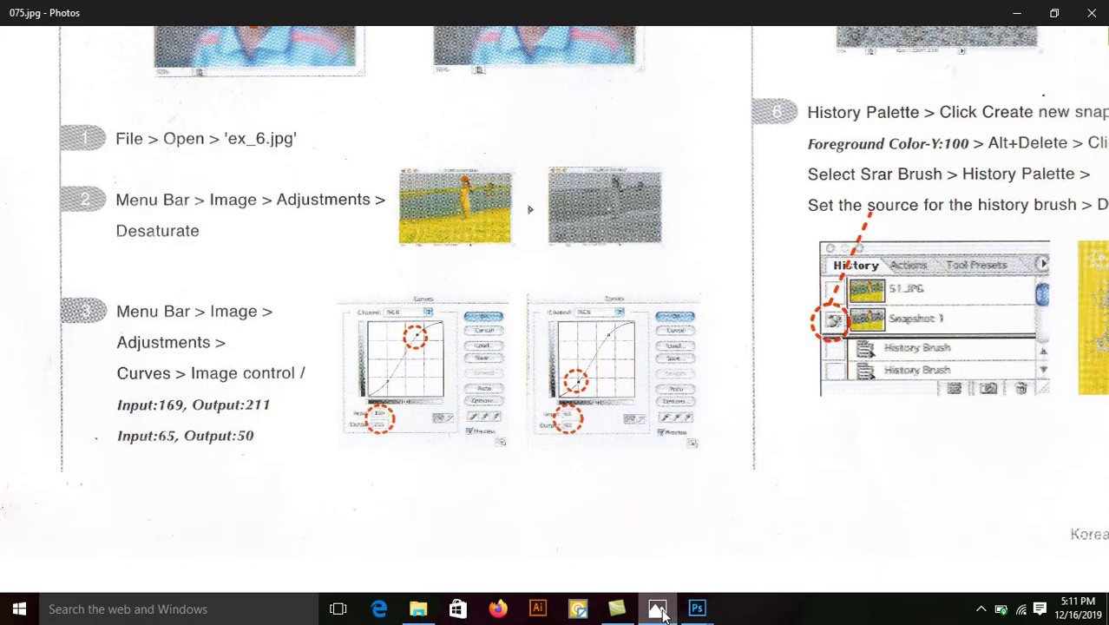
{"action": "left_click", "coordinate": [660, 611]}
{"action": "type", "text": "169"}
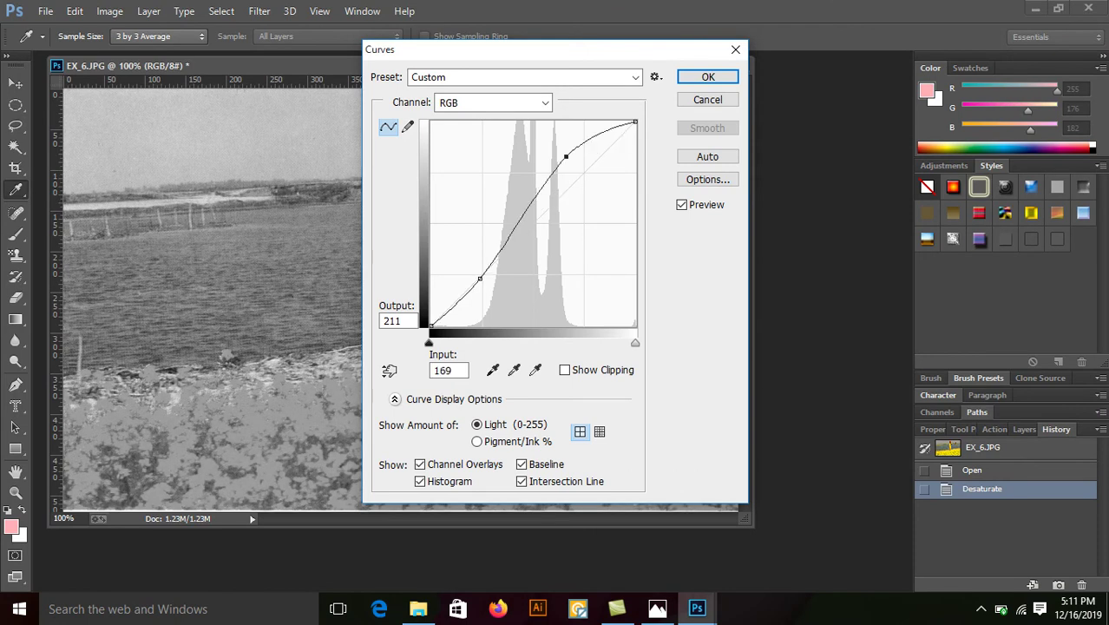
{"action": "left_click", "coordinate": [660, 610]}
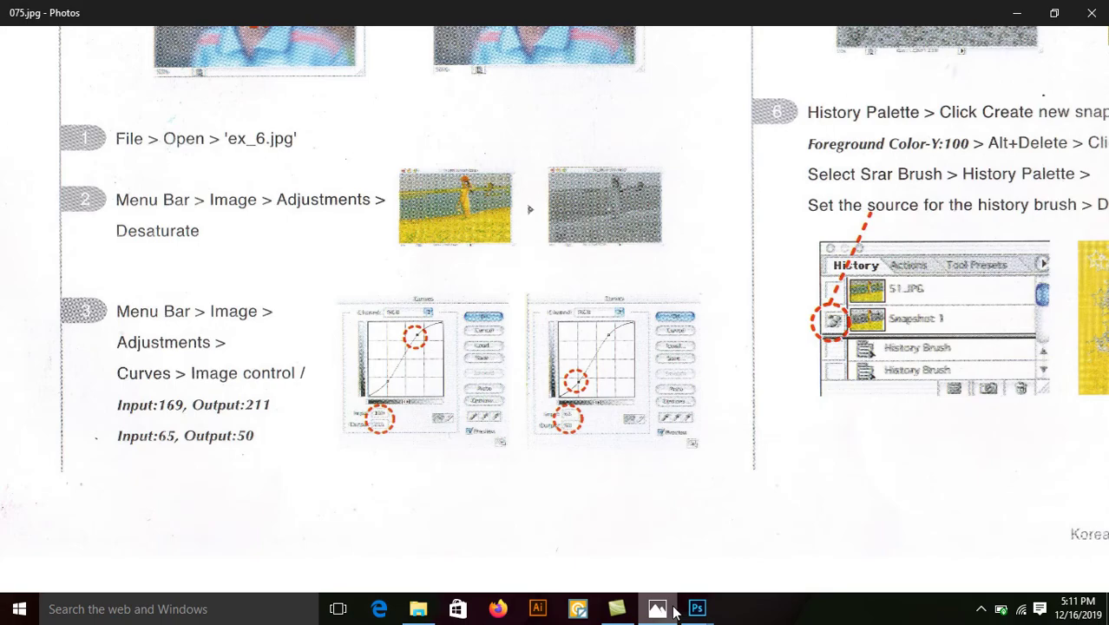
{"action": "left_click", "coordinate": [675, 612]}
{"action": "left_click", "coordinate": [674, 612]}
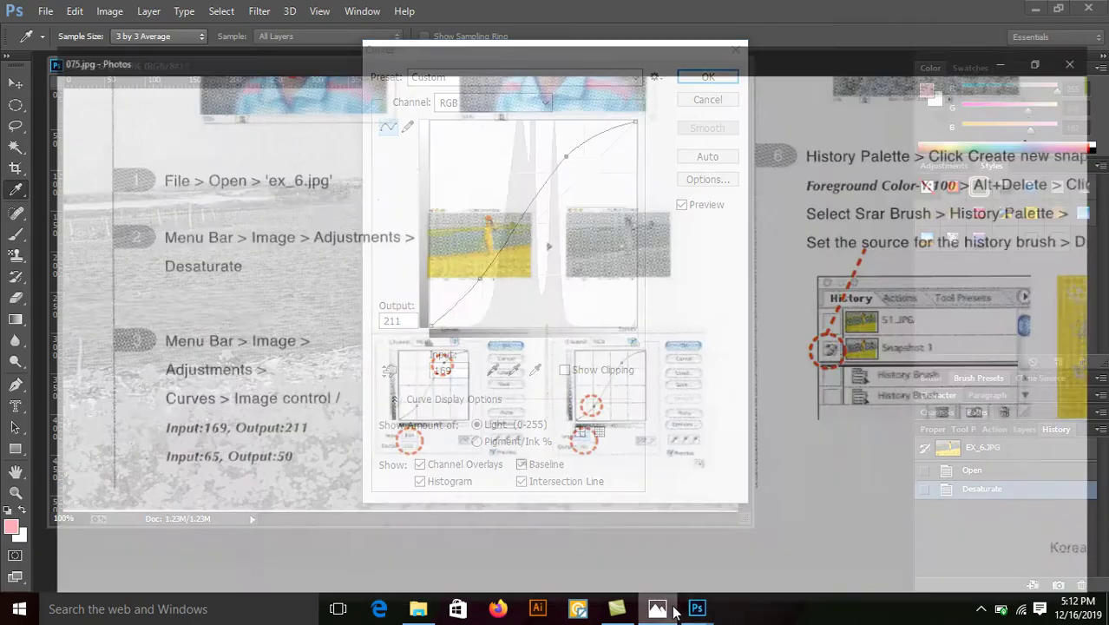
{"action": "left_click", "coordinate": [674, 612]}
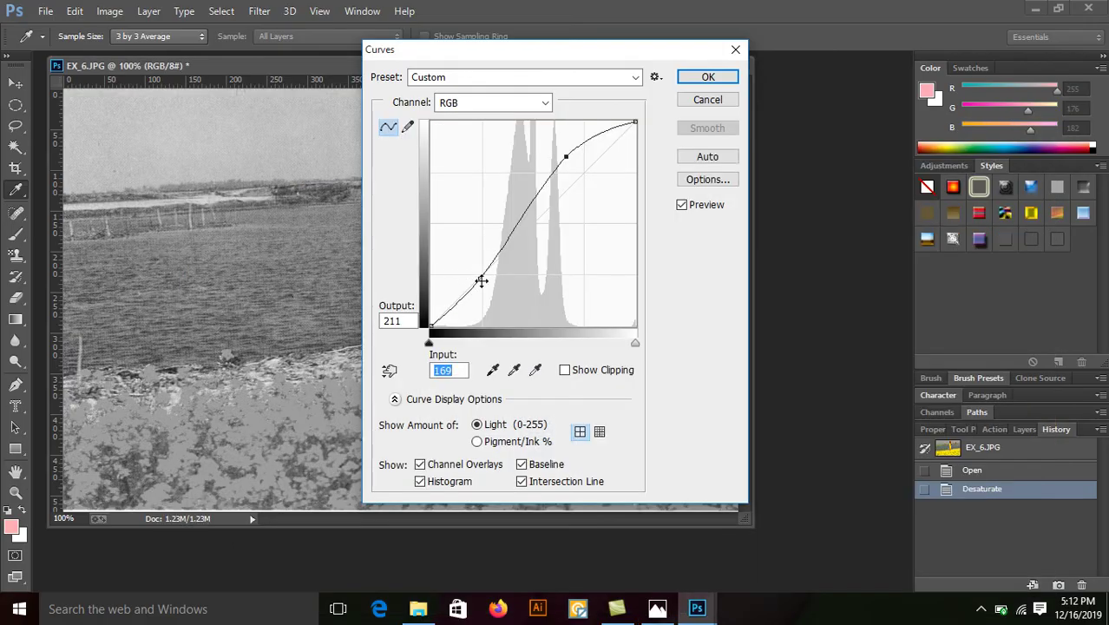
Step: Add a lower curve point at Input 61, Output 59, checking lesson steps 1–3
{"action": "left_click", "coordinate": [480, 279]}
{"action": "left_click", "coordinate": [665, 613]}
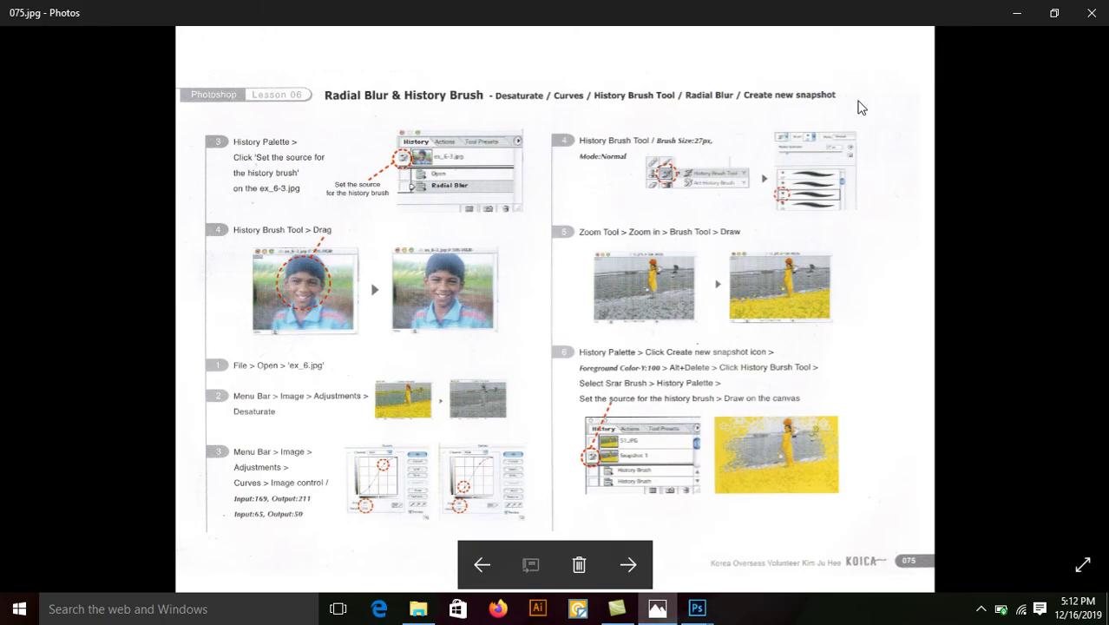
{"action": "left_click", "coordinate": [877, 46]}
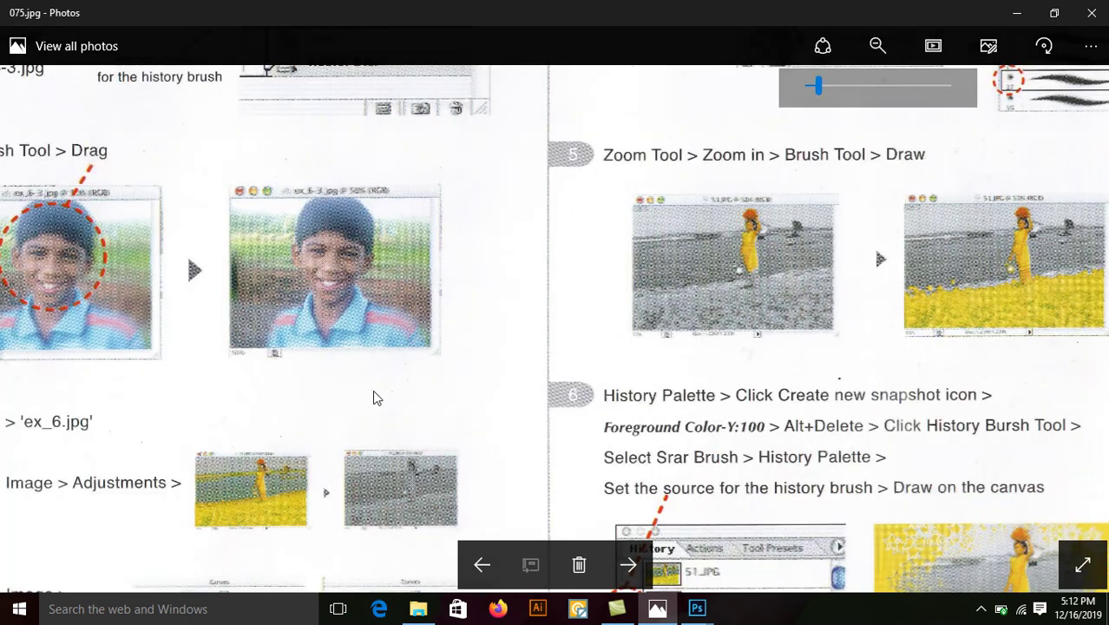
{"action": "left_click_drag", "start_coordinate": [513, 464], "coordinate": [711, 180]}
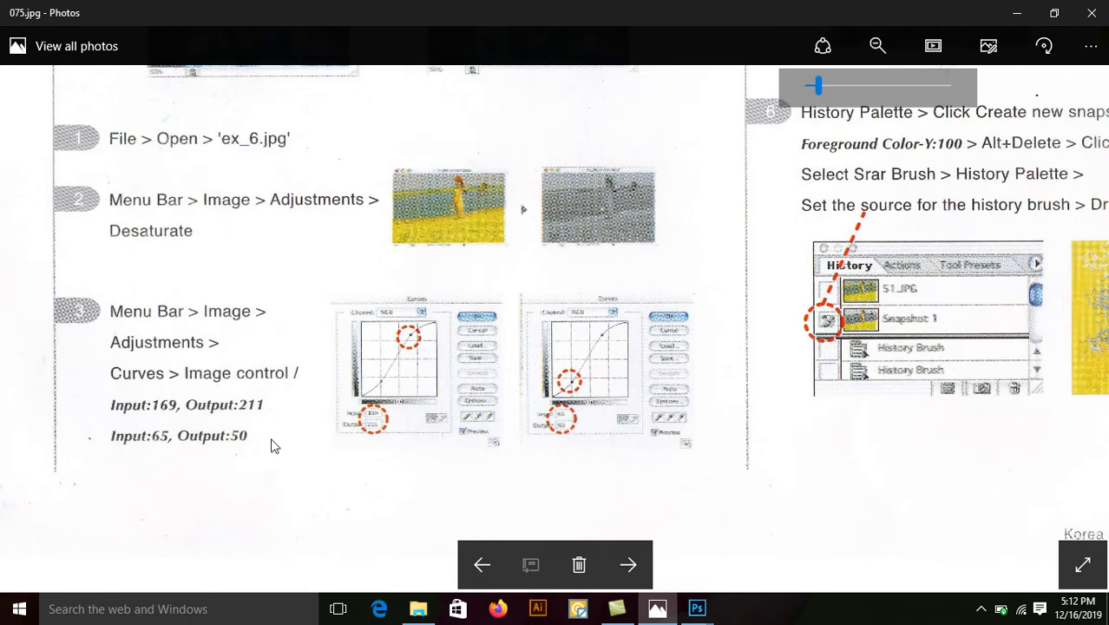
{"action": "left_click", "coordinate": [1017, 14]}
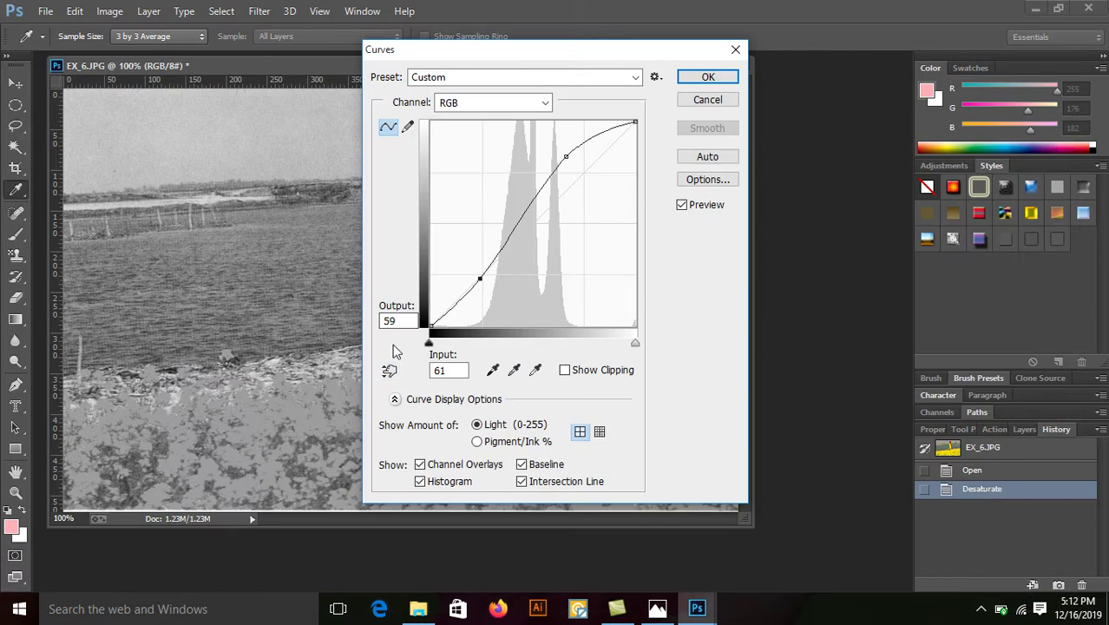
Step: Enter Input 65 and Output 50 for the lower curve point
{"action": "left_click", "coordinate": [440, 371]}
{"action": "type", "text": "5"}
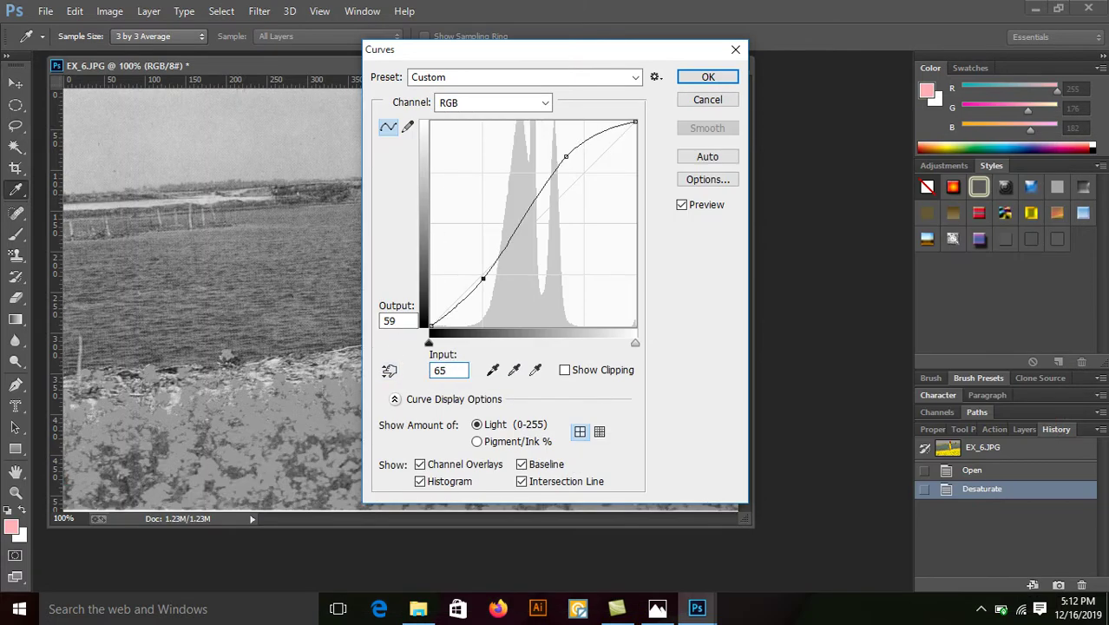
{"action": "double_click", "coordinate": [389, 321]}
{"action": "type", "text": "50"}
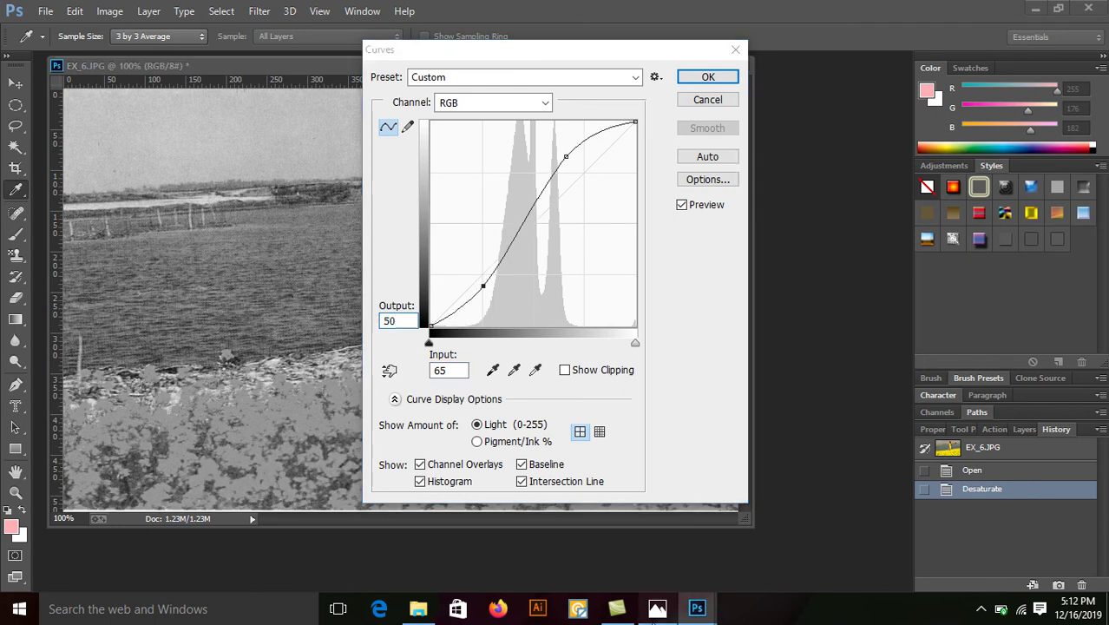
Step: Check the tutorial, then confirm the Curves adjustment on the grey photo
{"action": "left_click", "coordinate": [657, 610]}
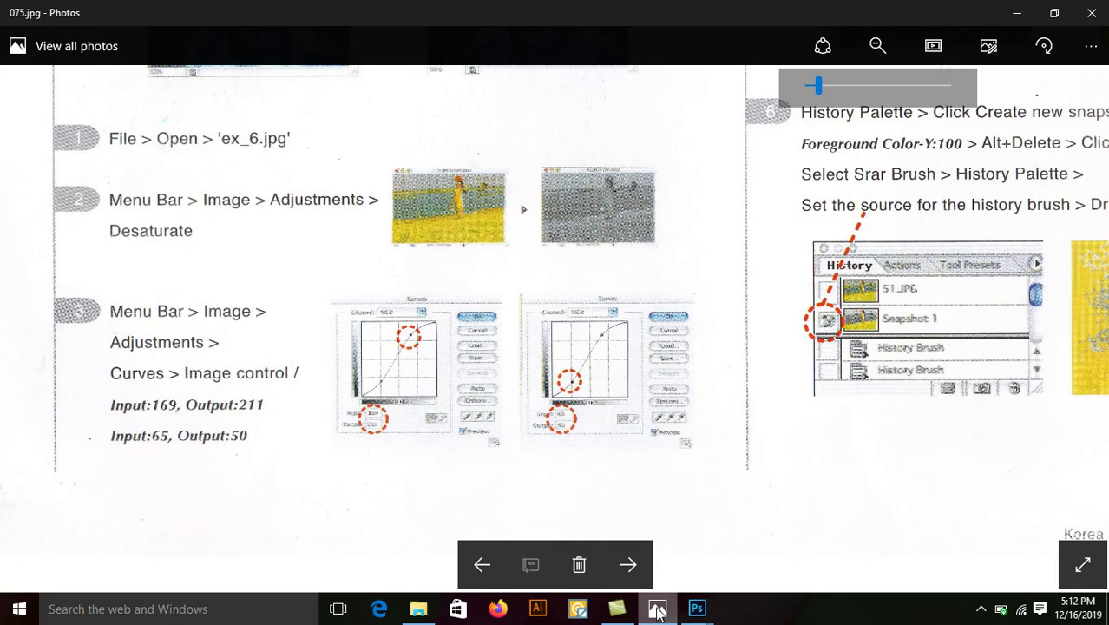
{"action": "left_click", "coordinate": [981, 610]}
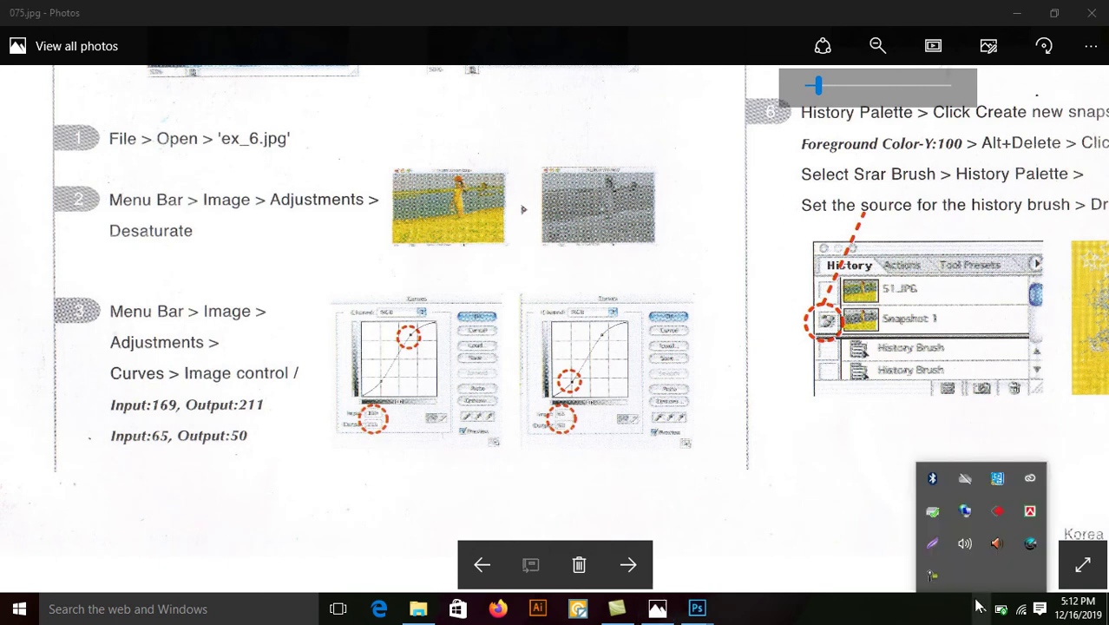
{"action": "left_click", "coordinate": [934, 576]}
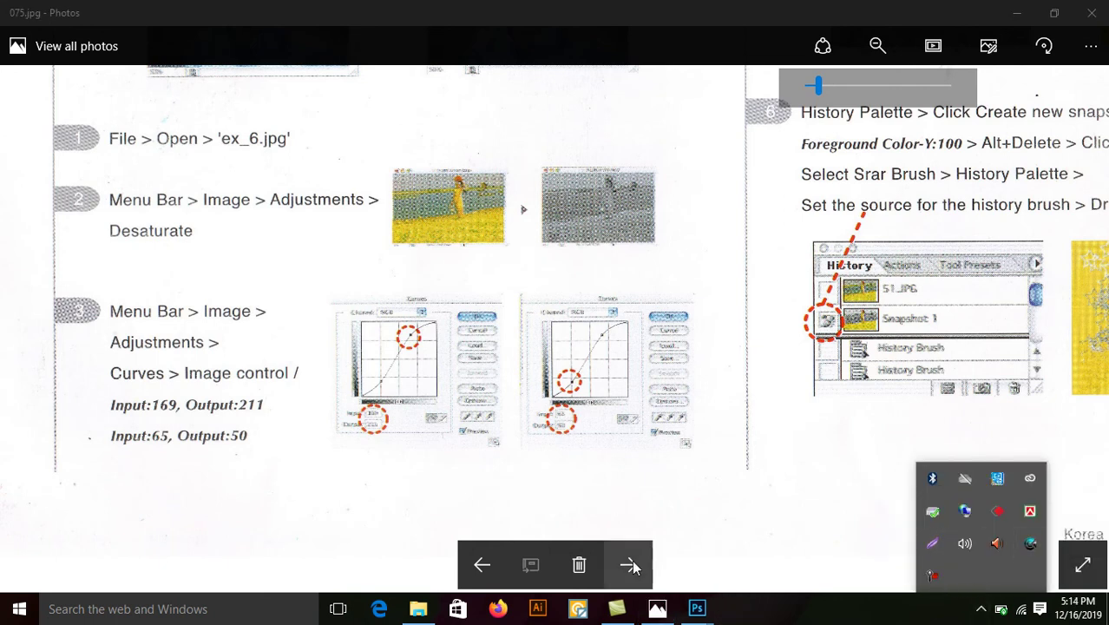
{"action": "left_click", "coordinate": [697, 609]}
{"action": "left_click", "coordinate": [630, 551]}
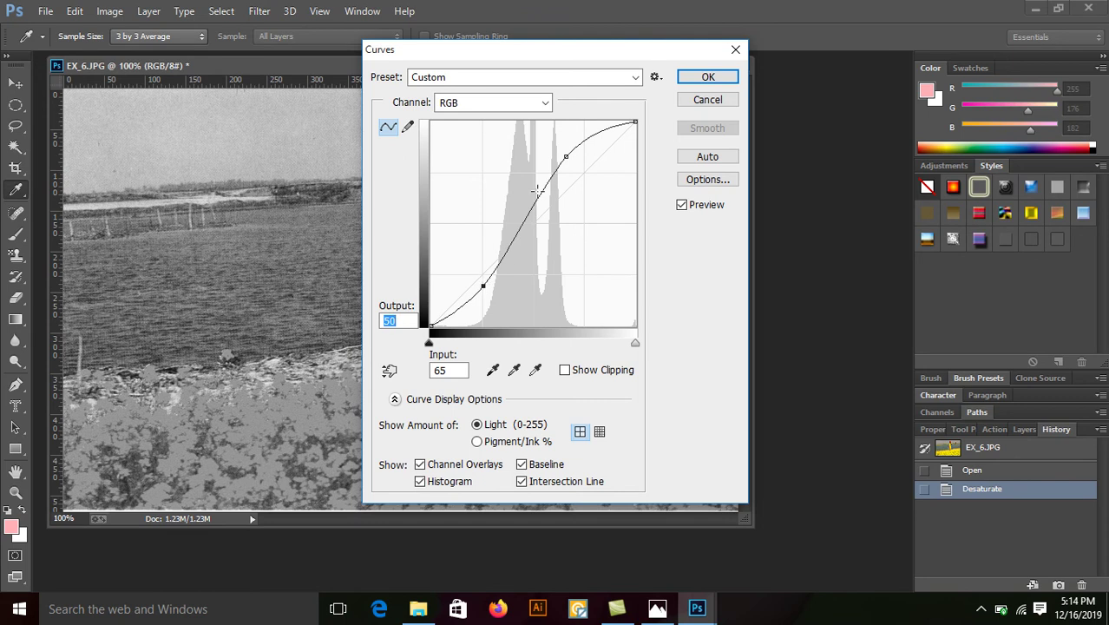
{"action": "left_click", "coordinate": [706, 78]}
Step: Pan the tutorial image to the History Brush steps 4–5, then return to Photoshop
{"action": "left_click", "coordinate": [657, 608]}
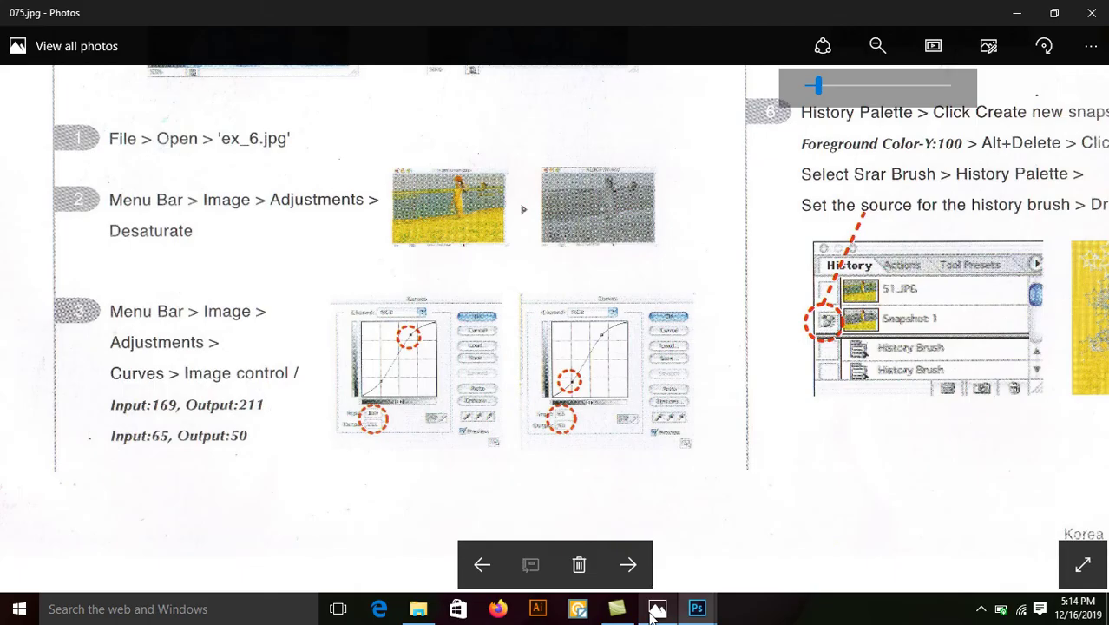
{"action": "left_click_drag", "start_coordinate": [742, 306], "coordinate": [589, 426]}
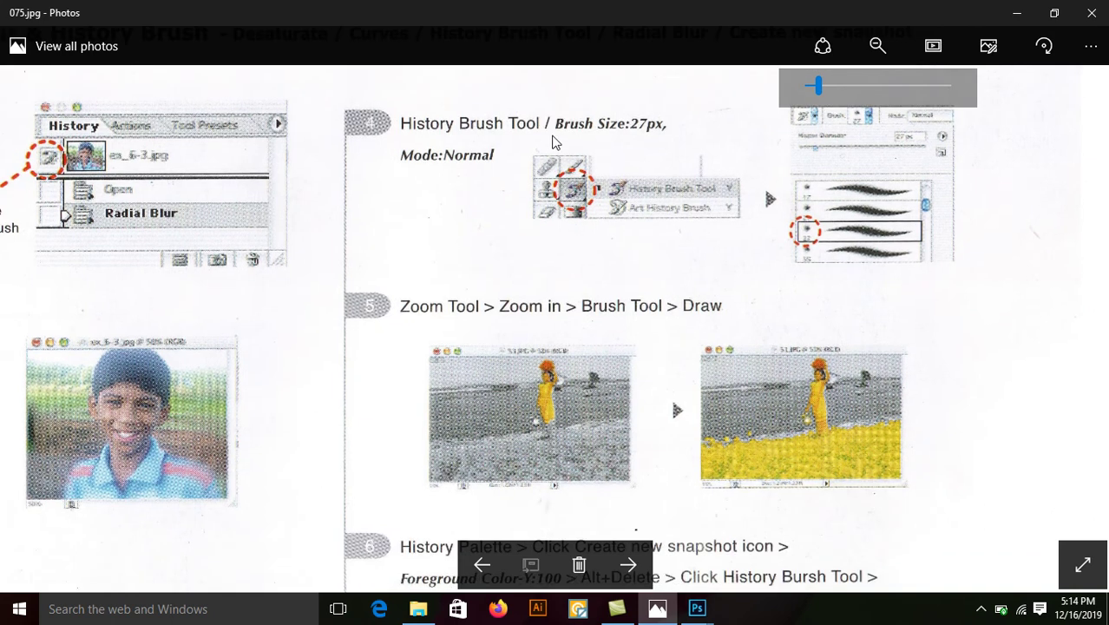
{"action": "left_click_drag", "start_coordinate": [557, 143], "coordinate": [560, 166]}
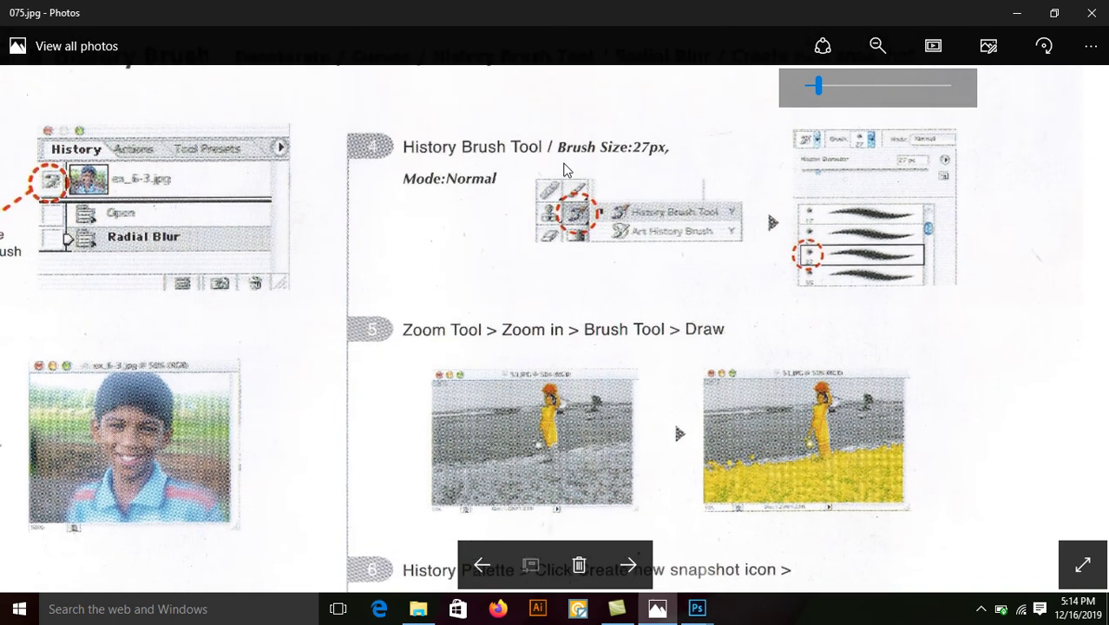
{"action": "left_click", "coordinate": [1016, 17]}
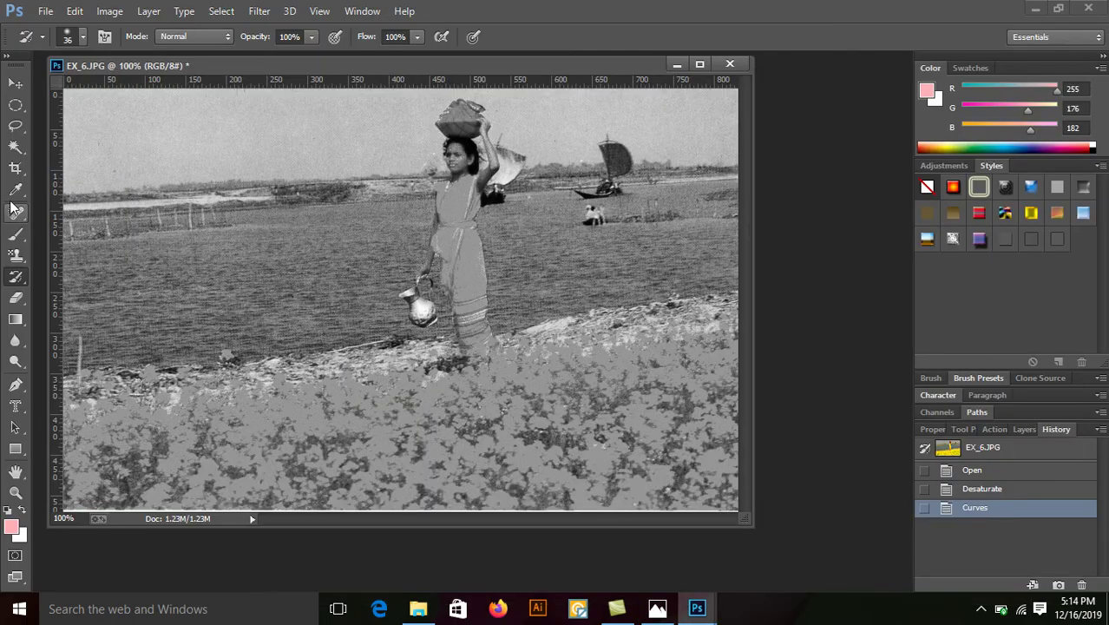
Step: Give the History Brush a round tip at 27 px with 0% hardness
{"action": "left_click", "coordinate": [83, 37]}
{"action": "double_click", "coordinate": [148, 69]}
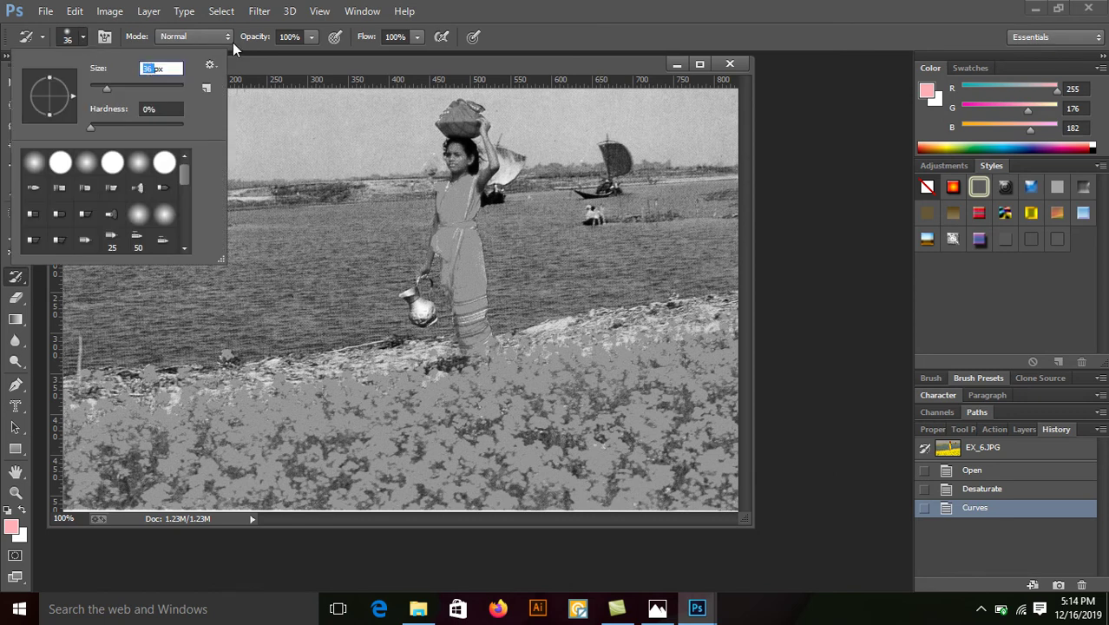
{"action": "left_click", "coordinate": [209, 65]}
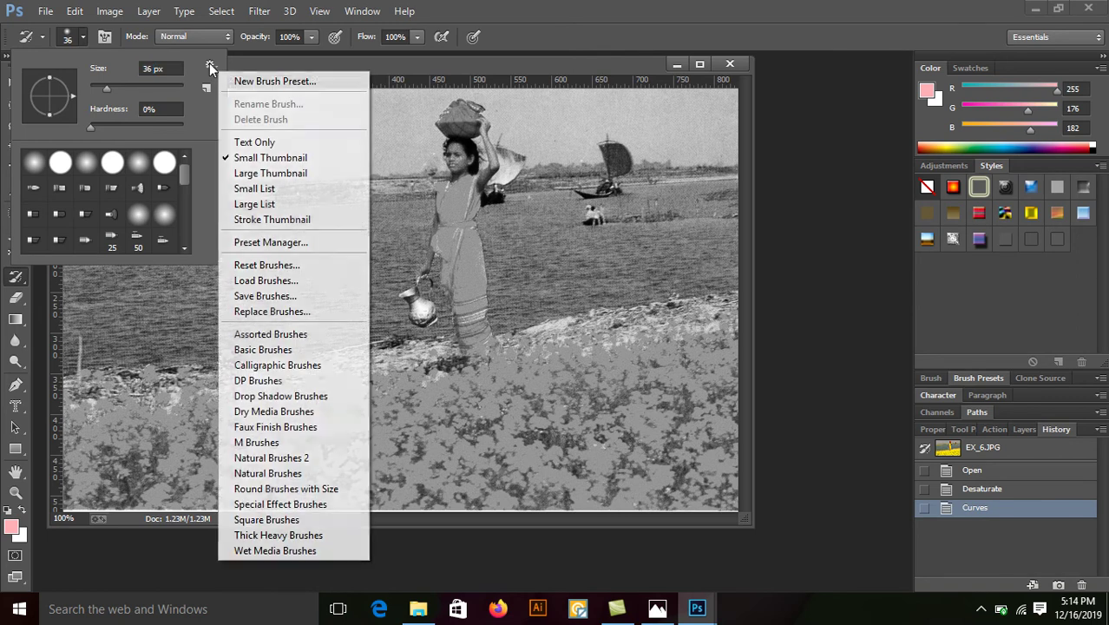
{"action": "left_click", "coordinate": [209, 65]}
{"action": "left_click", "coordinate": [148, 69]}
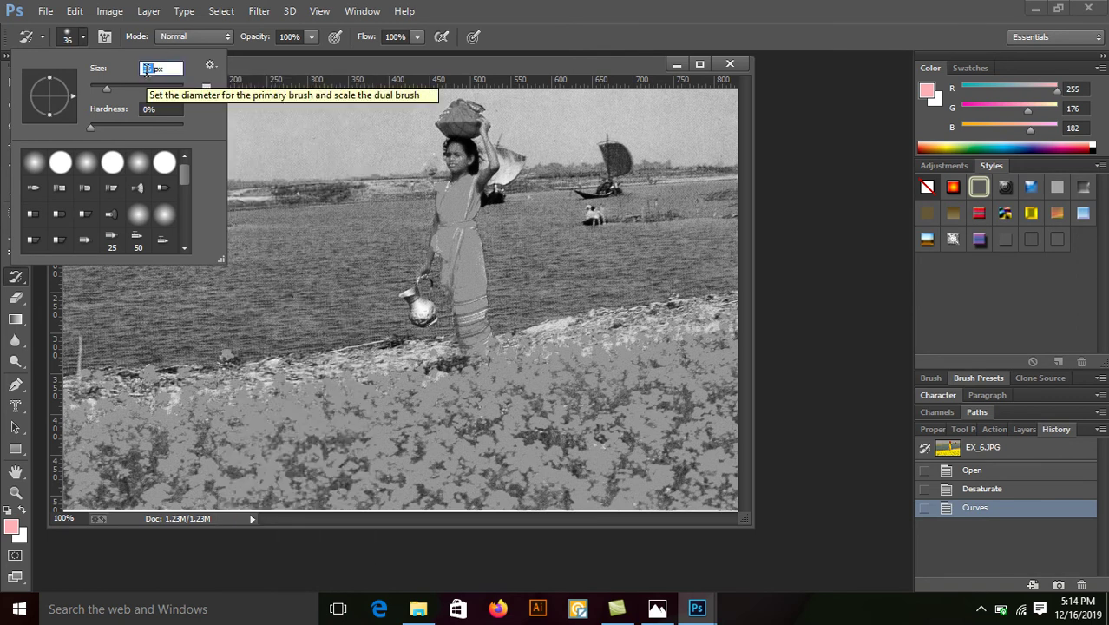
{"action": "left_click_drag", "start_coordinate": [109, 86], "coordinate": [104, 88]}
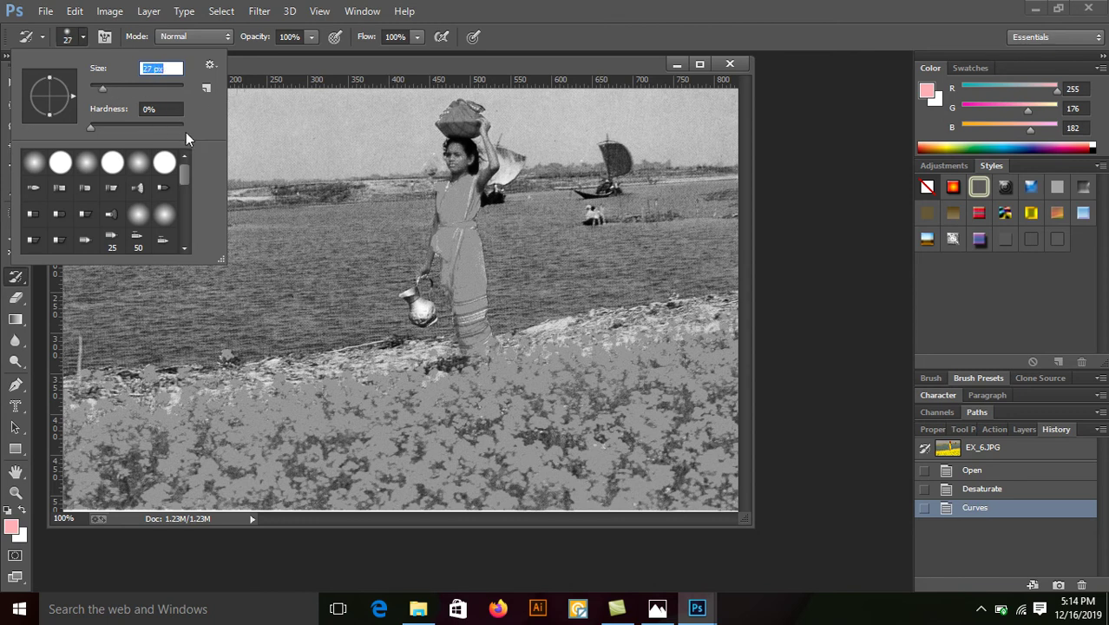
{"action": "left_click", "coordinate": [59, 166]}
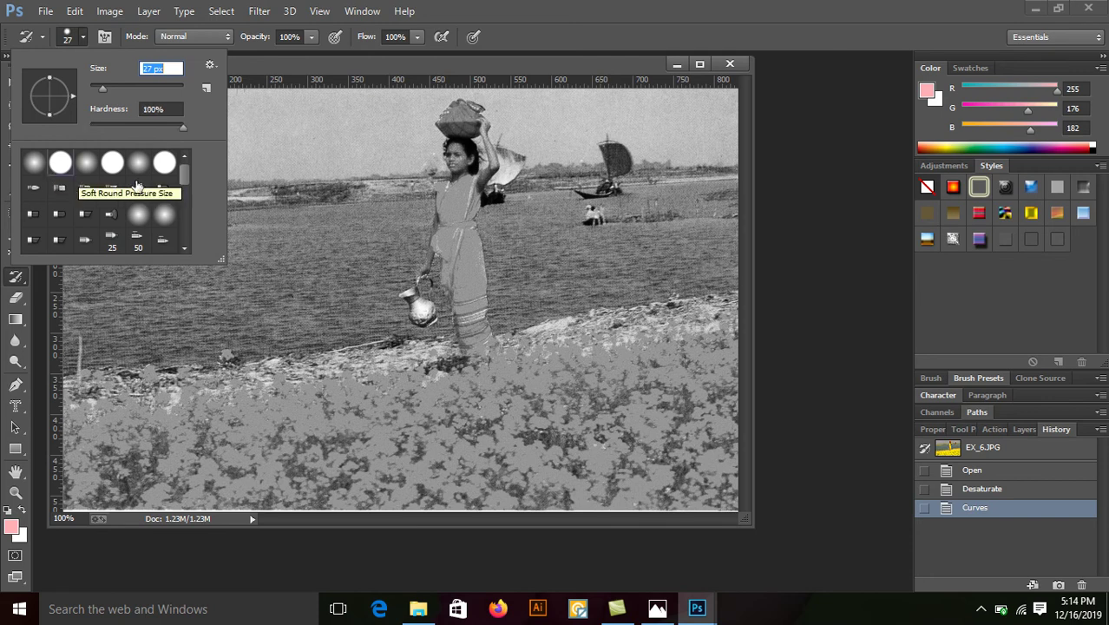
{"action": "left_click_drag", "start_coordinate": [184, 171], "coordinate": [194, 237]}
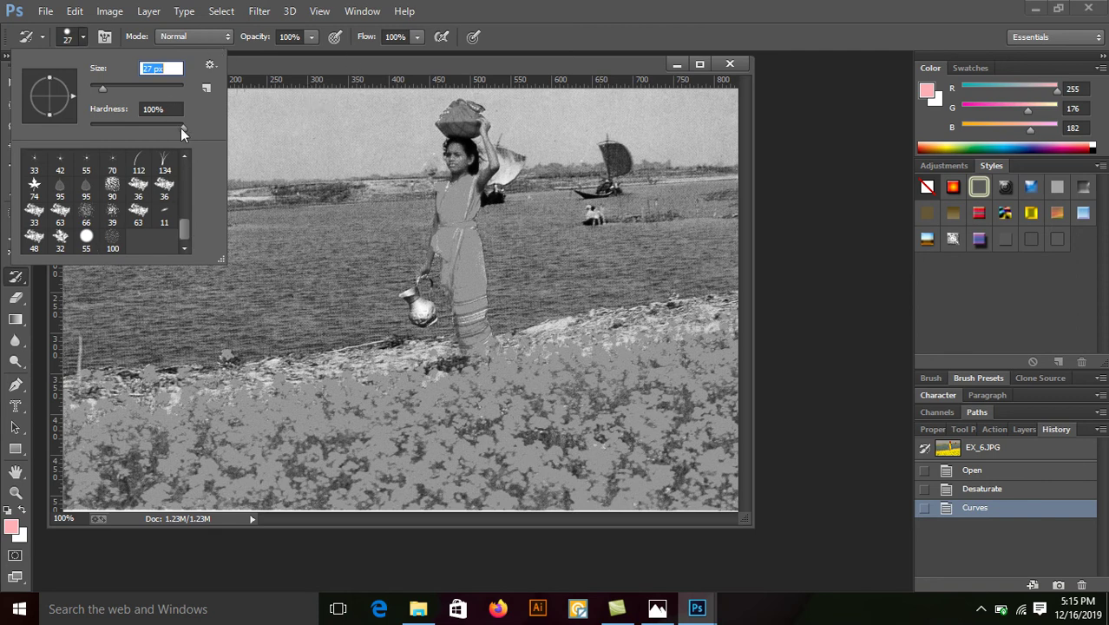
{"action": "left_click_drag", "start_coordinate": [181, 128], "coordinate": [75, 124]}
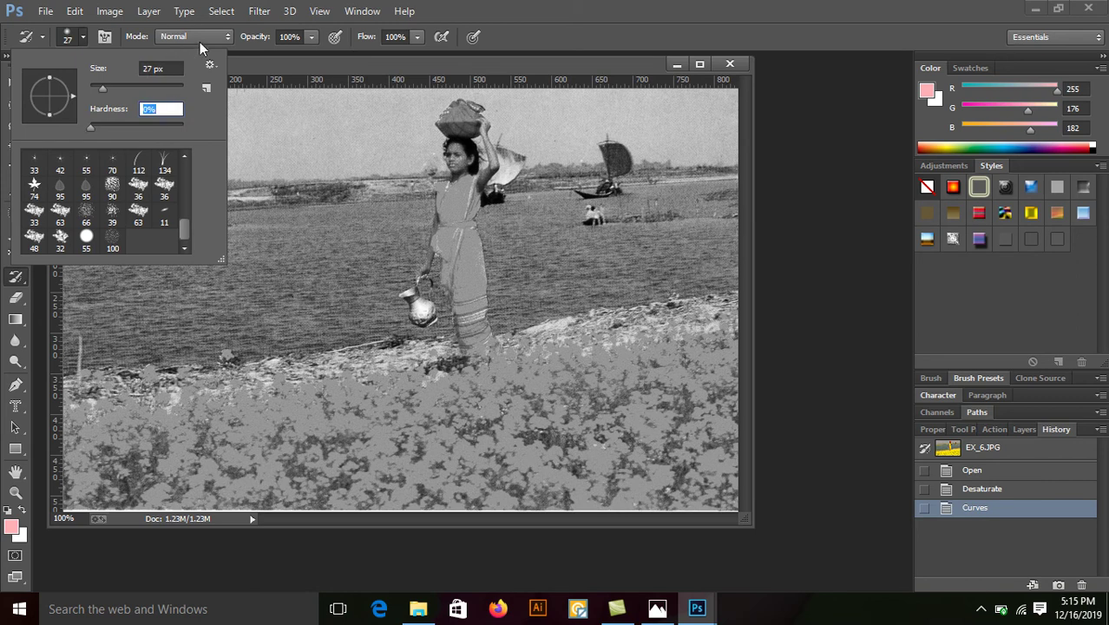
{"action": "key", "text": "Return"}
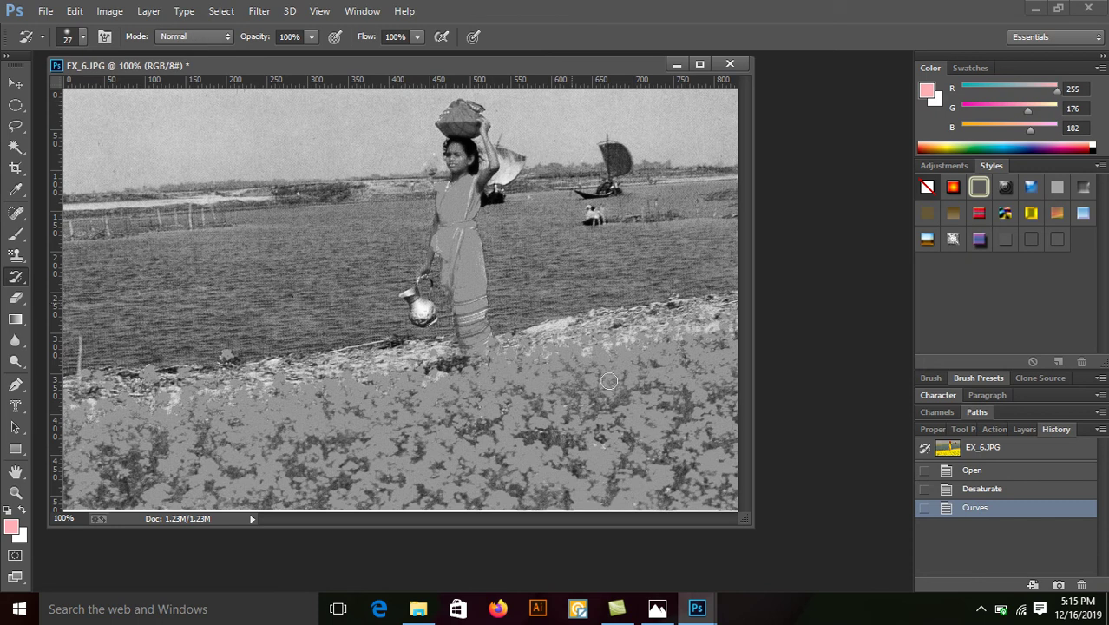
Step: Recheck the tutorial, then reselect the round tip with hardness back at 0%
{"action": "left_click", "coordinate": [660, 607]}
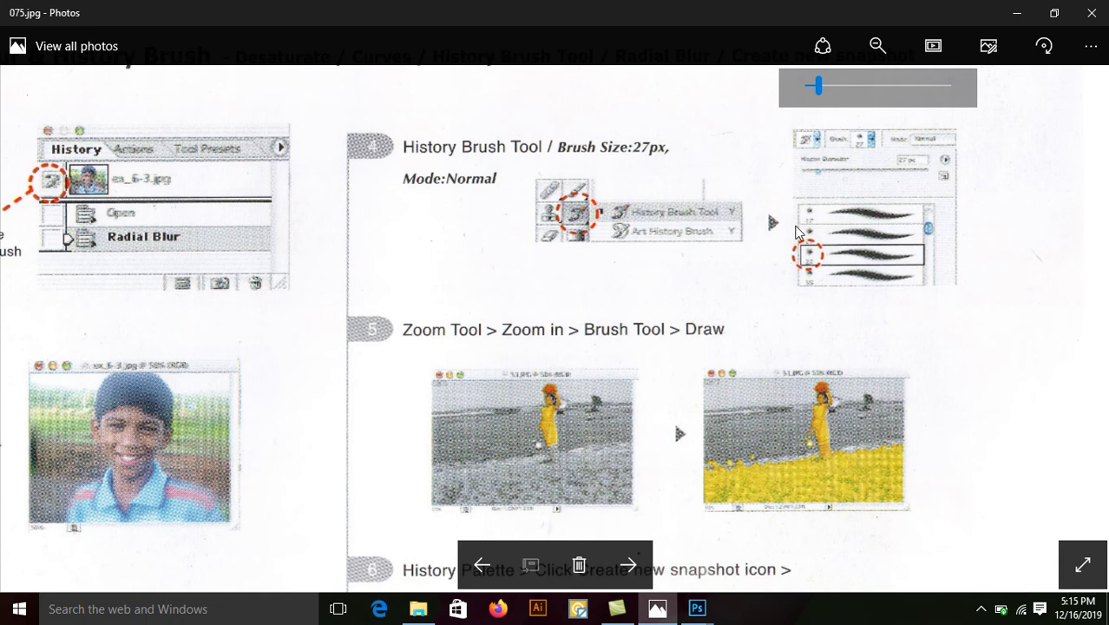
{"action": "scroll", "coordinate": [563, 344], "scroll_direction": "down", "scroll_amount": 1}
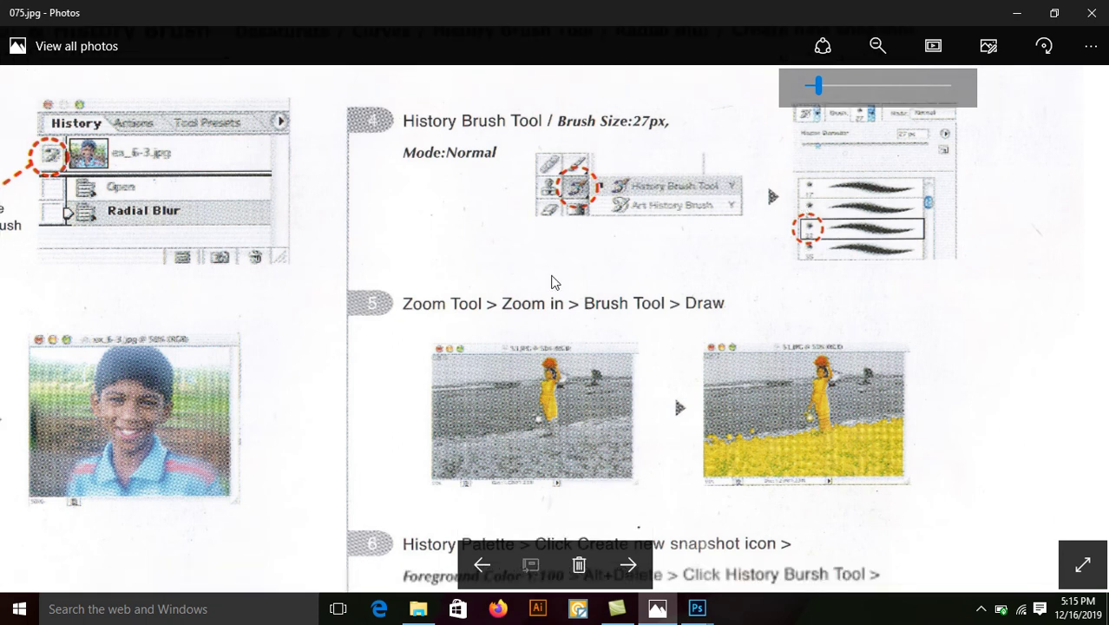
{"action": "scroll", "coordinate": [552, 280], "scroll_direction": "down", "scroll_amount": 3}
{"action": "left_click", "coordinate": [1023, 12]}
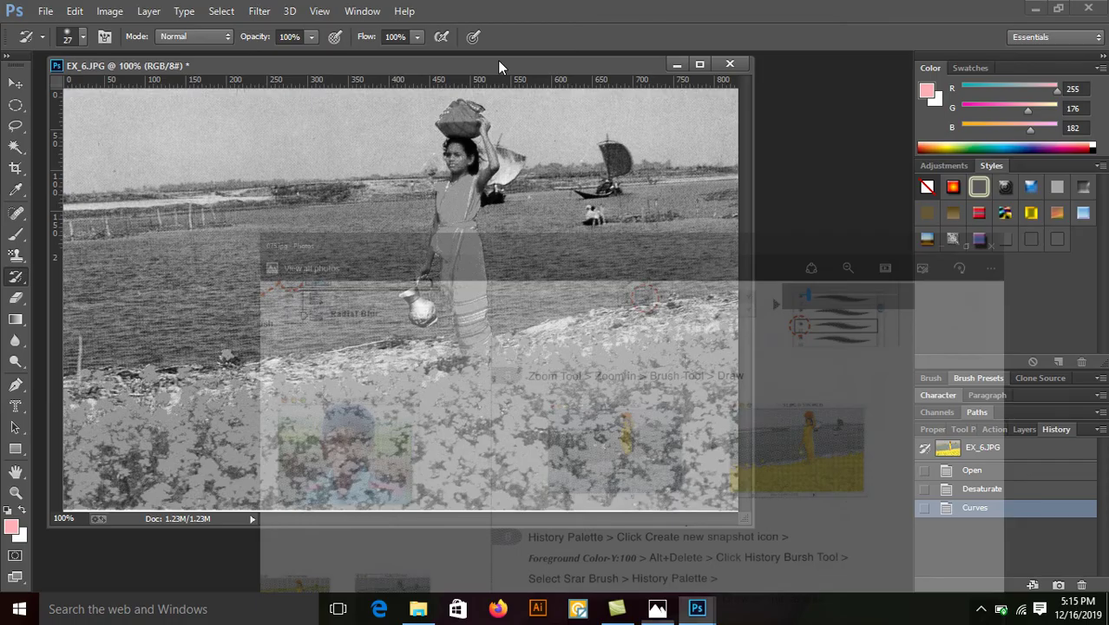
{"action": "left_click", "coordinate": [83, 35]}
{"action": "mouse_move", "coordinate": [186, 229]}
{"action": "left_mouse_down"}
{"action": "mouse_move", "coordinate": [186, 181]}
{"action": "mouse_move", "coordinate": [184, 224]}
{"action": "left_mouse_up"}
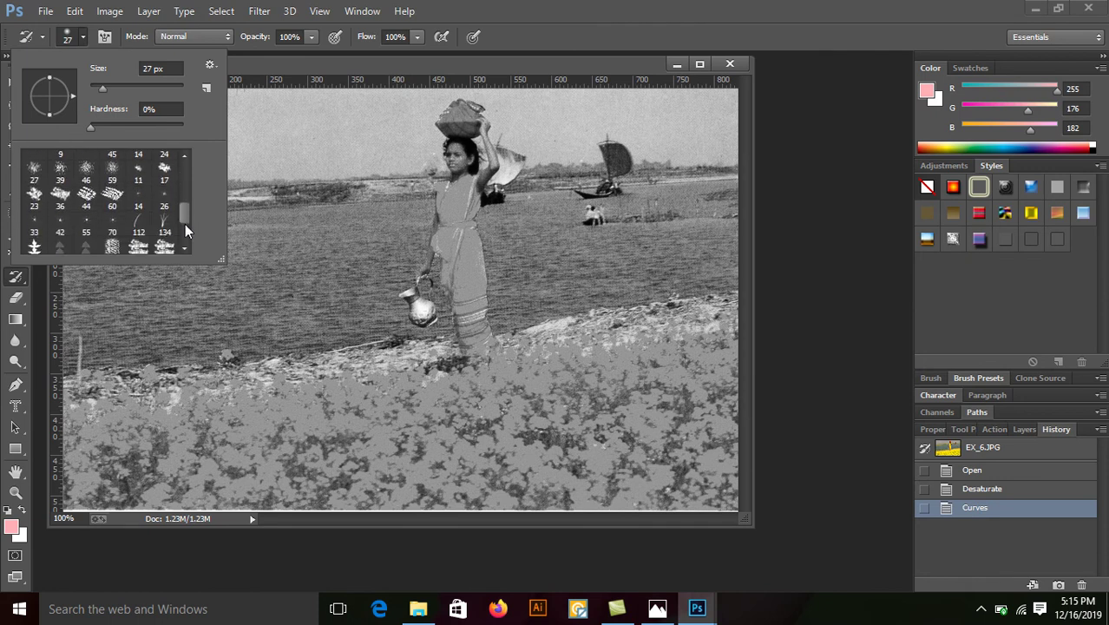
{"action": "left_click", "coordinate": [40, 173]}
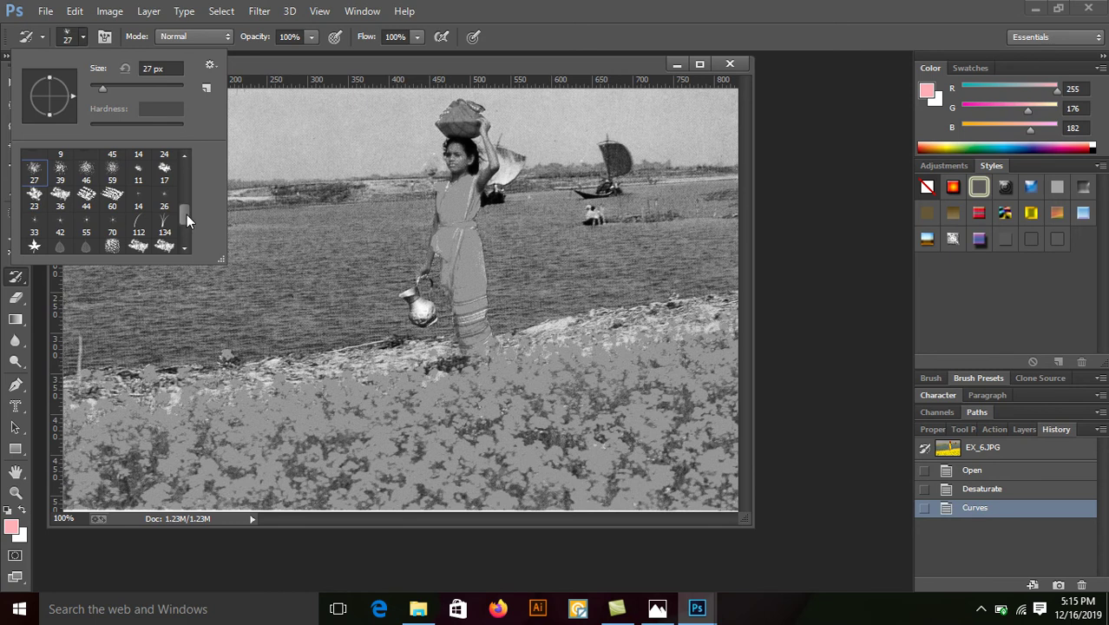
{"action": "left_click_drag", "start_coordinate": [186, 215], "coordinate": [176, 132]}
{"action": "left_click", "coordinate": [61, 163]}
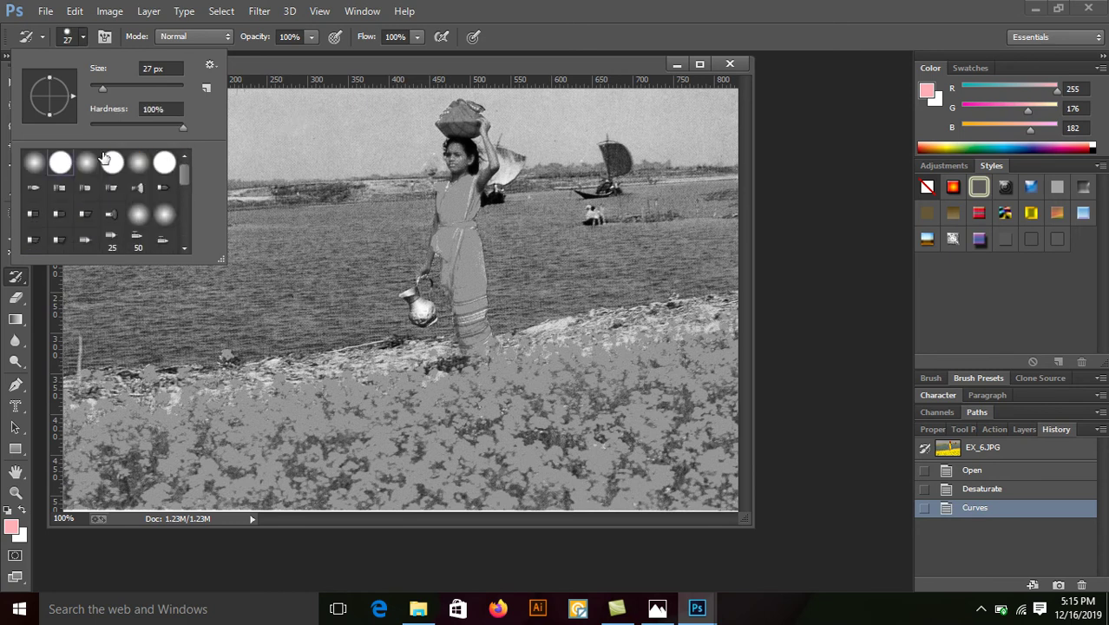
{"action": "left_click_drag", "start_coordinate": [158, 130], "coordinate": [76, 122]}
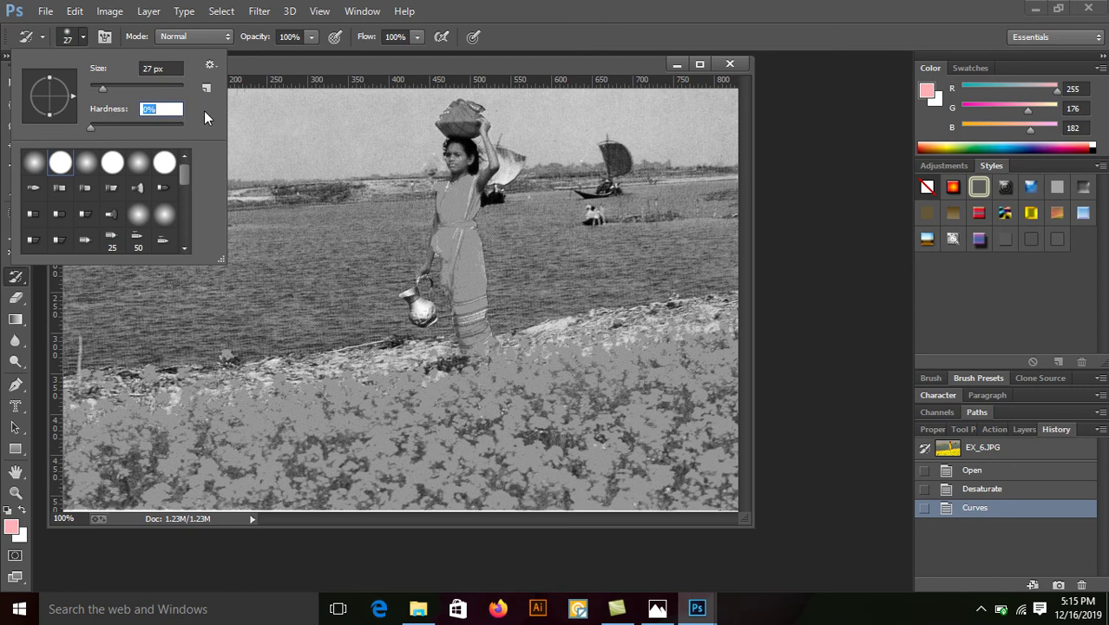
{"action": "key", "text": "Return"}
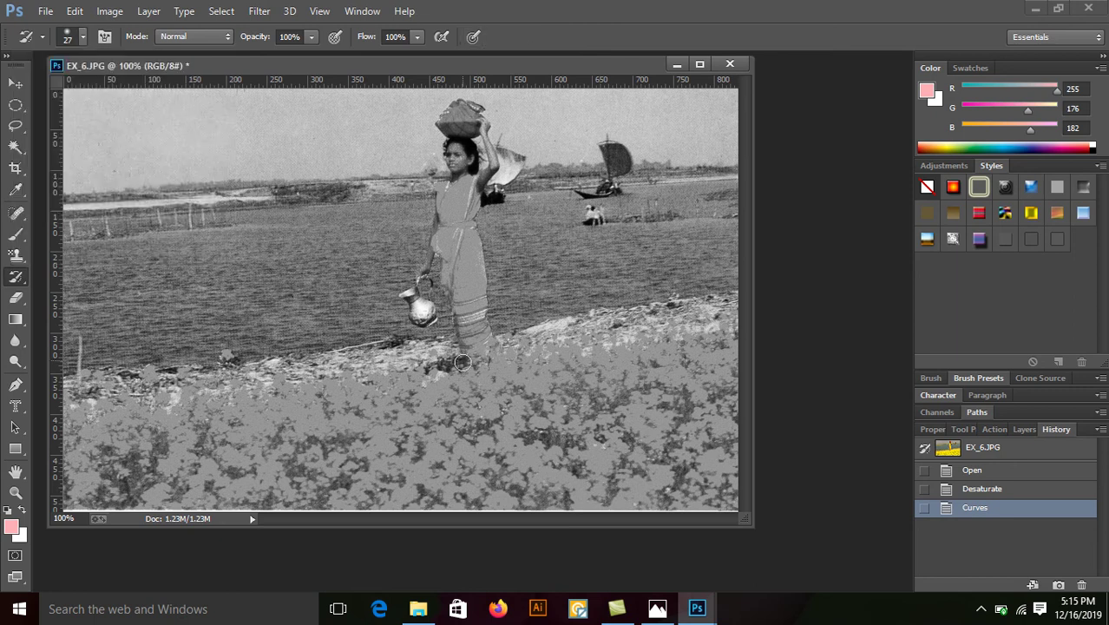
Step: Review the tutorial's History Brush steps in Photos, then return to Photoshop
{"action": "left_click", "coordinate": [657, 608]}
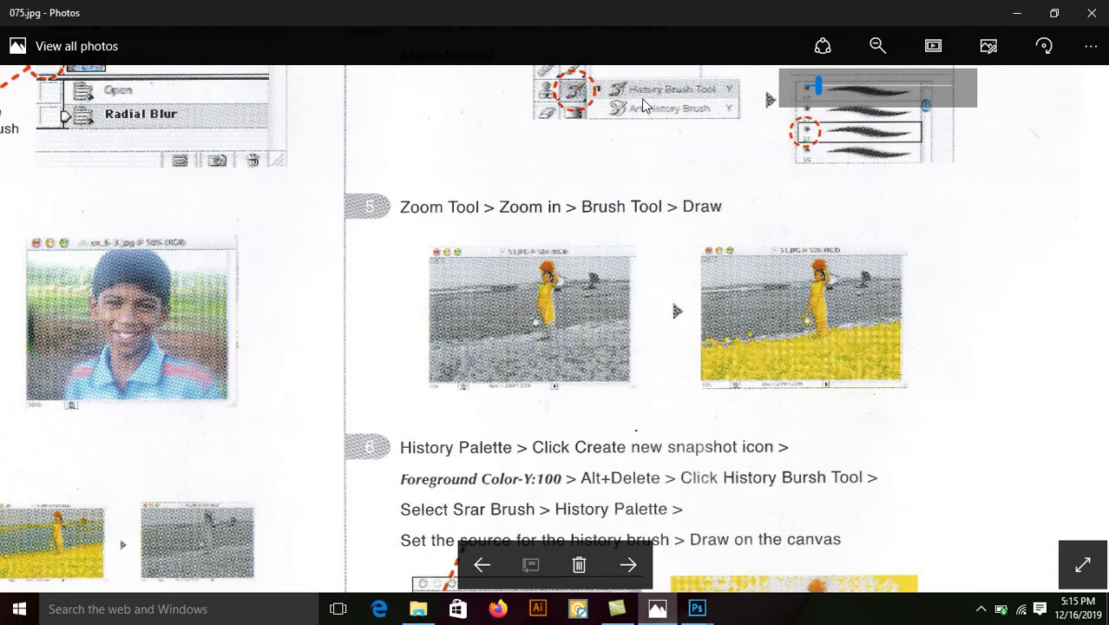
{"action": "scroll", "coordinate": [710, 200], "scroll_direction": "up", "scroll_amount": 2}
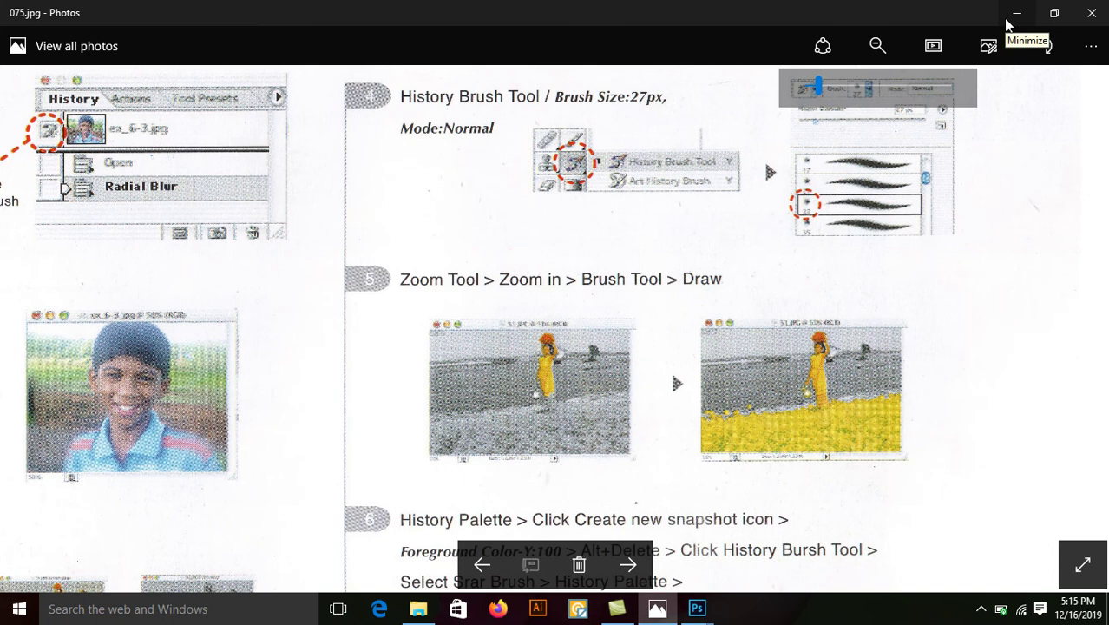
{"action": "left_click", "coordinate": [981, 609]}
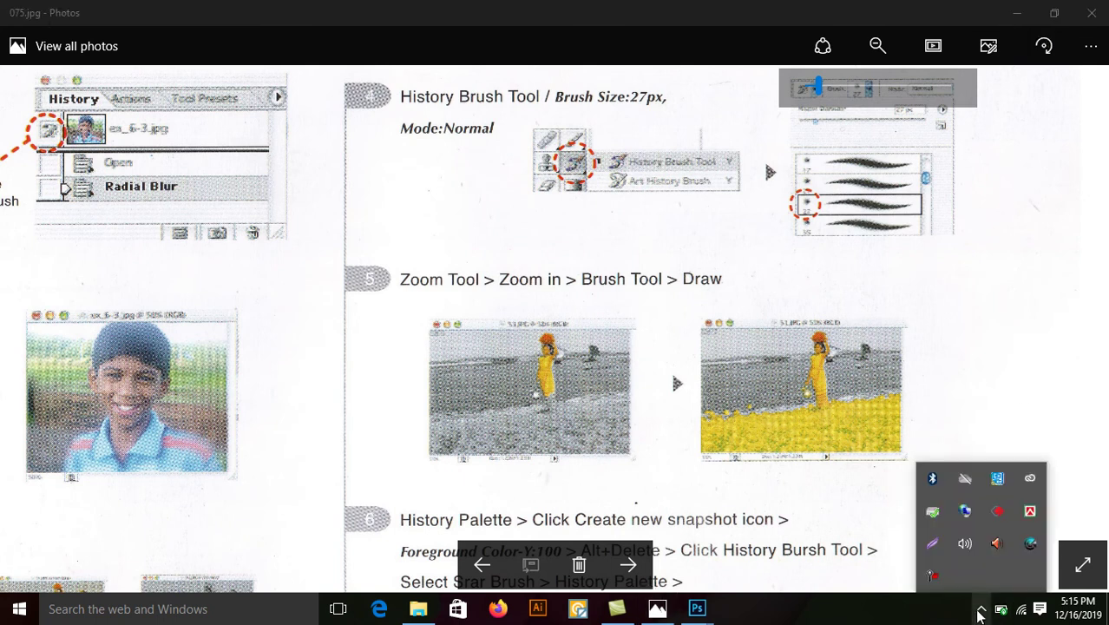
{"action": "left_click", "coordinate": [944, 392]}
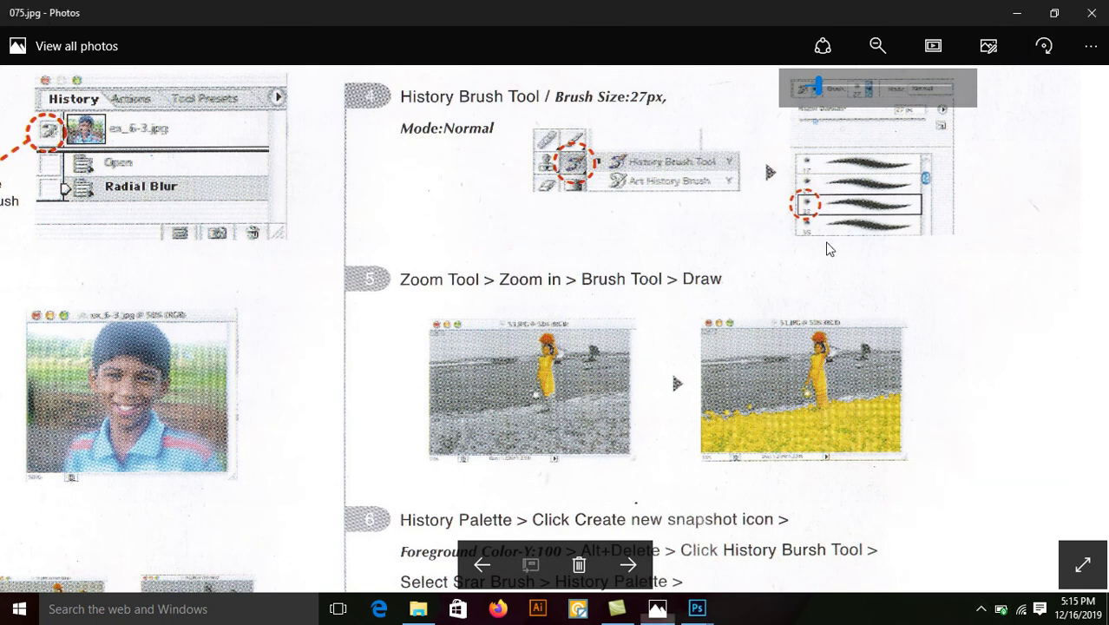
{"action": "left_click", "coordinate": [1015, 16]}
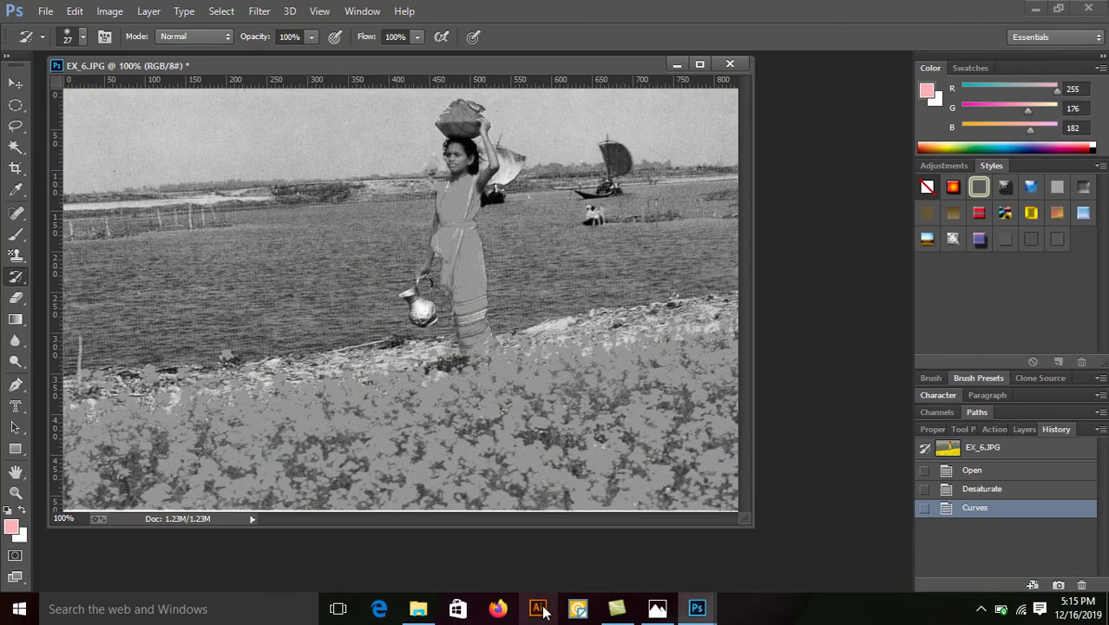
Step: Recheck tutorial steps 4–5, then maximise the EX_6.JPG document window
{"action": "left_click", "coordinate": [657, 609]}
{"action": "scroll", "coordinate": [530, 293], "scroll_direction": "down", "scroll_amount": 1}
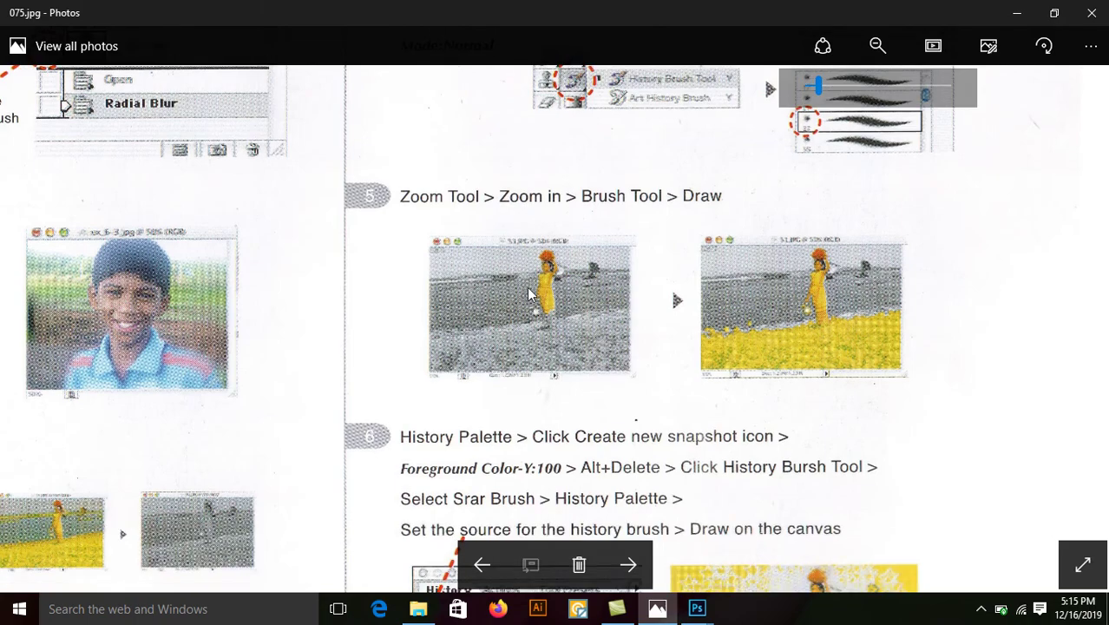
{"action": "scroll", "coordinate": [486, 241], "scroll_direction": "up", "scroll_amount": 2}
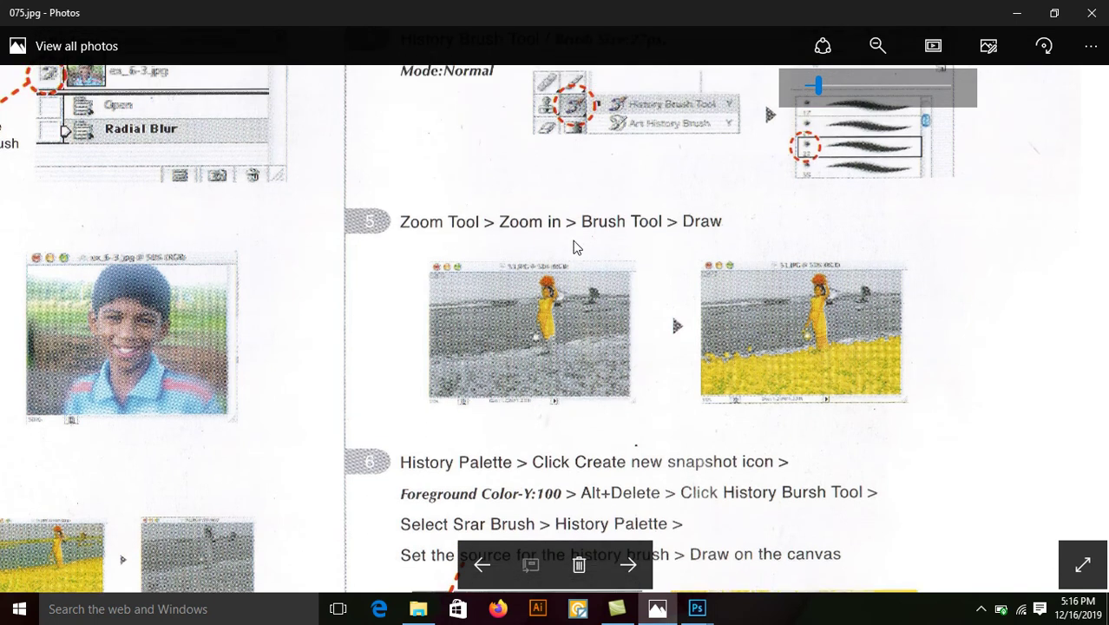
{"action": "left_click", "coordinate": [1014, 18]}
{"action": "left_click", "coordinate": [695, 62]}
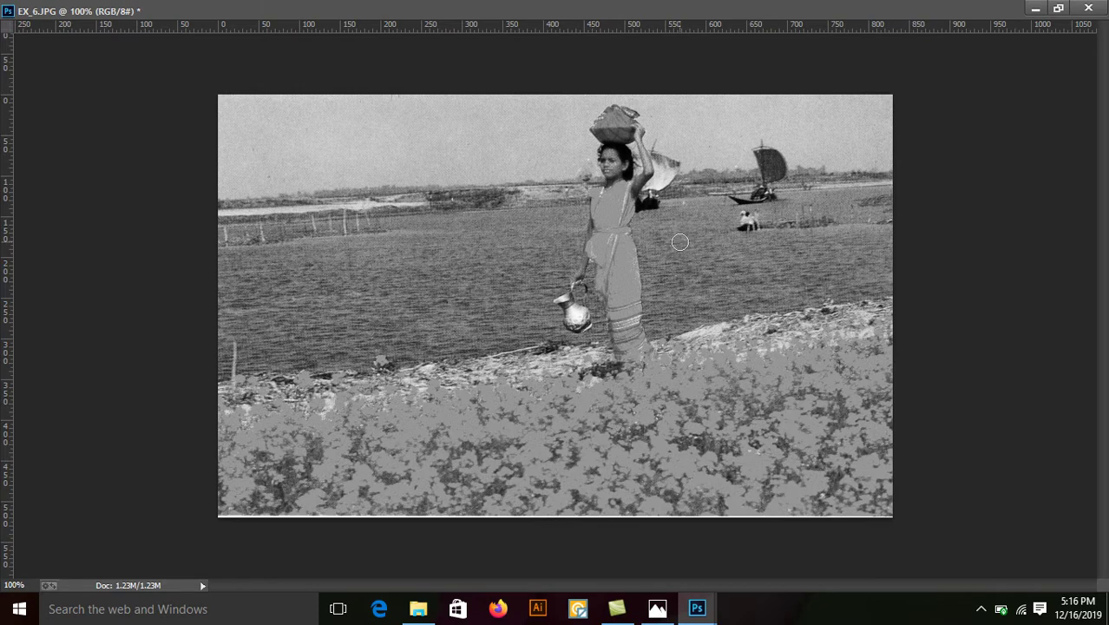
Step: Zoom to 200%, pan to the woman, and paint colour back onto her face
{"action": "key", "text": "ctrl+plus"}
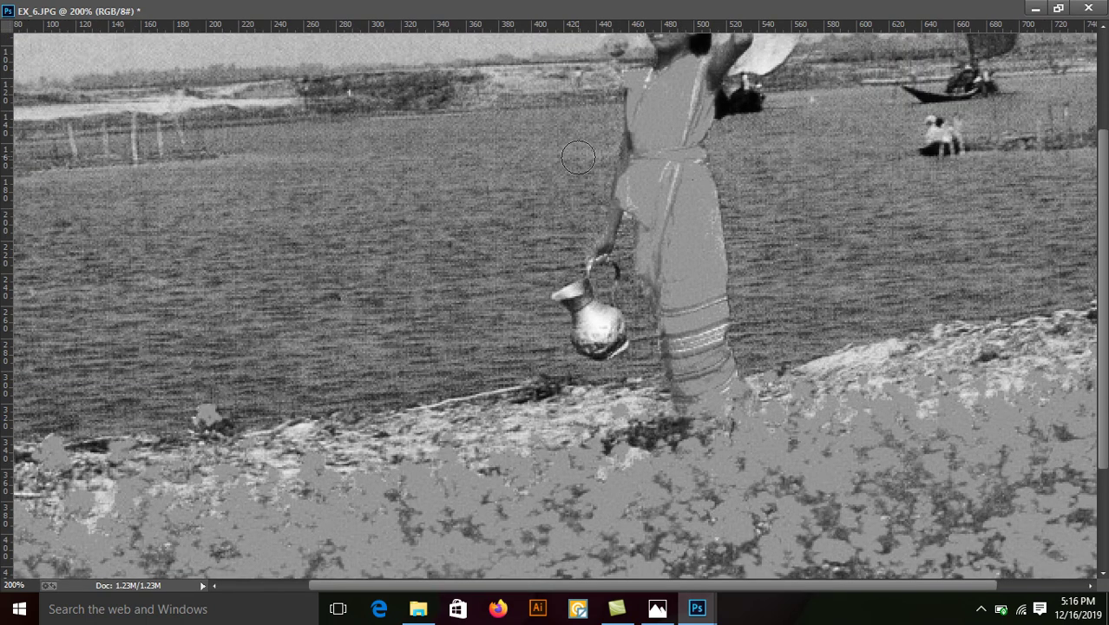
{"action": "left_click_drag", "start_coordinate": [697, 151], "coordinate": [598, 299]}
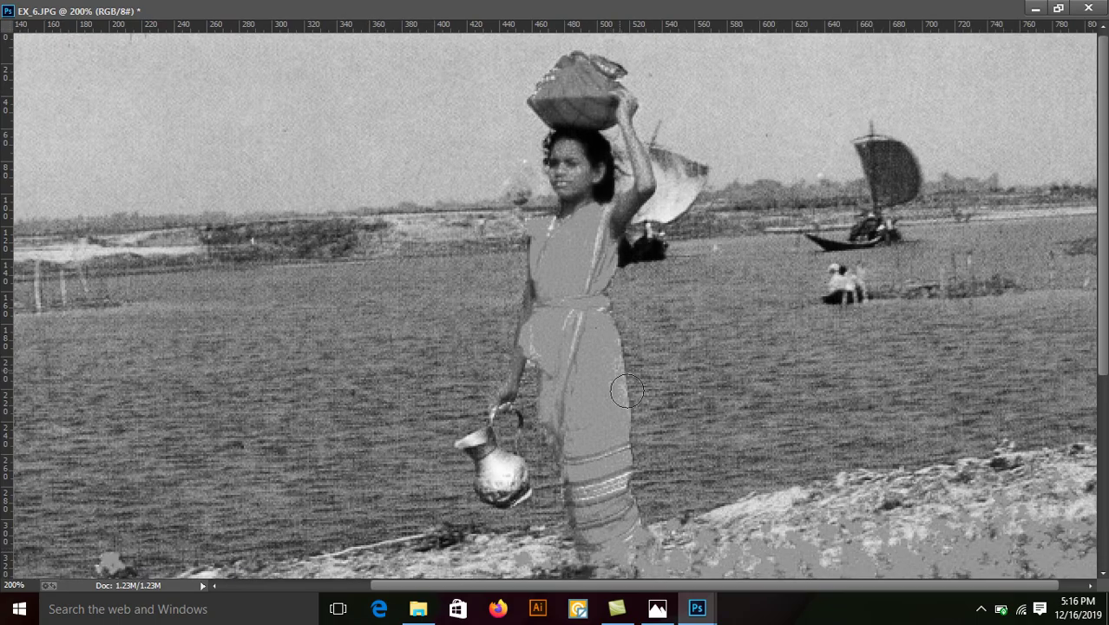
{"action": "left_click", "coordinate": [657, 610]}
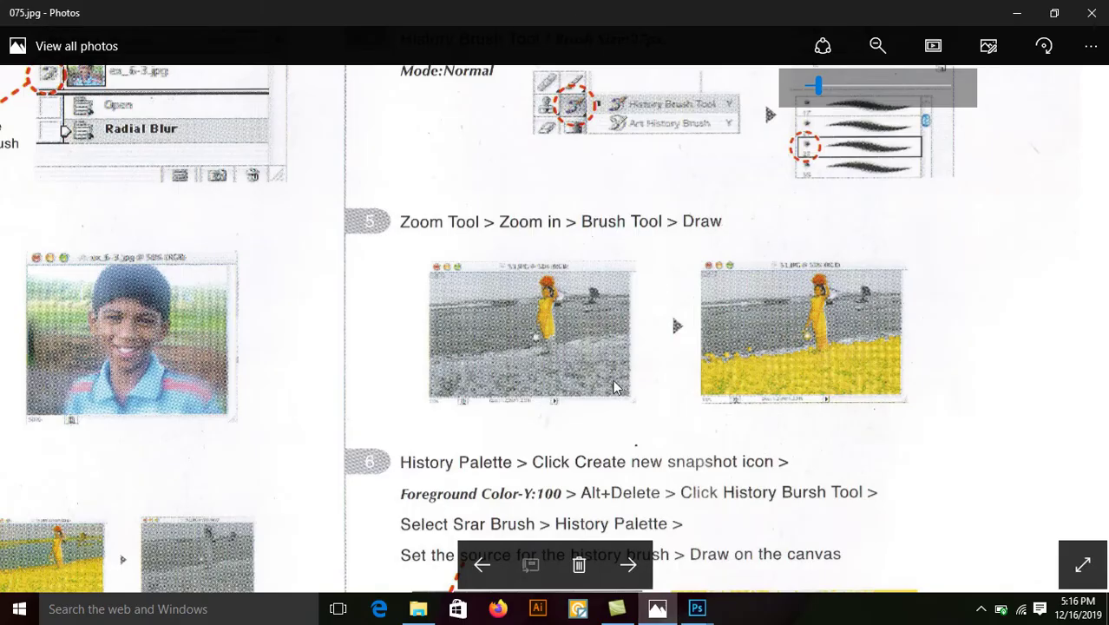
{"action": "left_click", "coordinate": [1017, 13]}
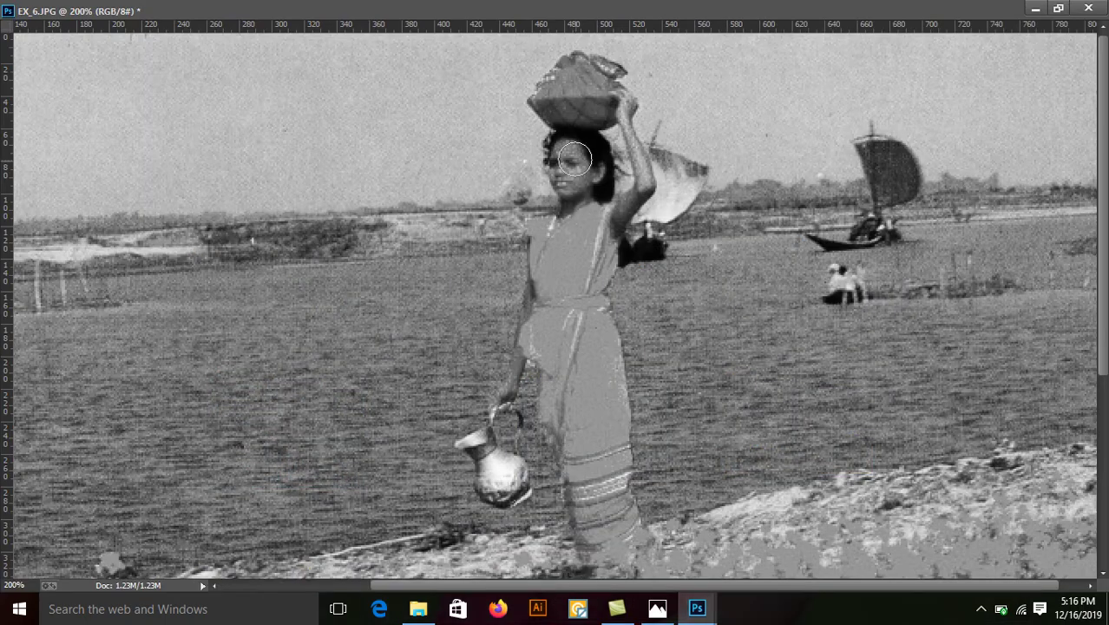
{"action": "left_click_drag", "start_coordinate": [570, 149], "coordinate": [563, 123]}
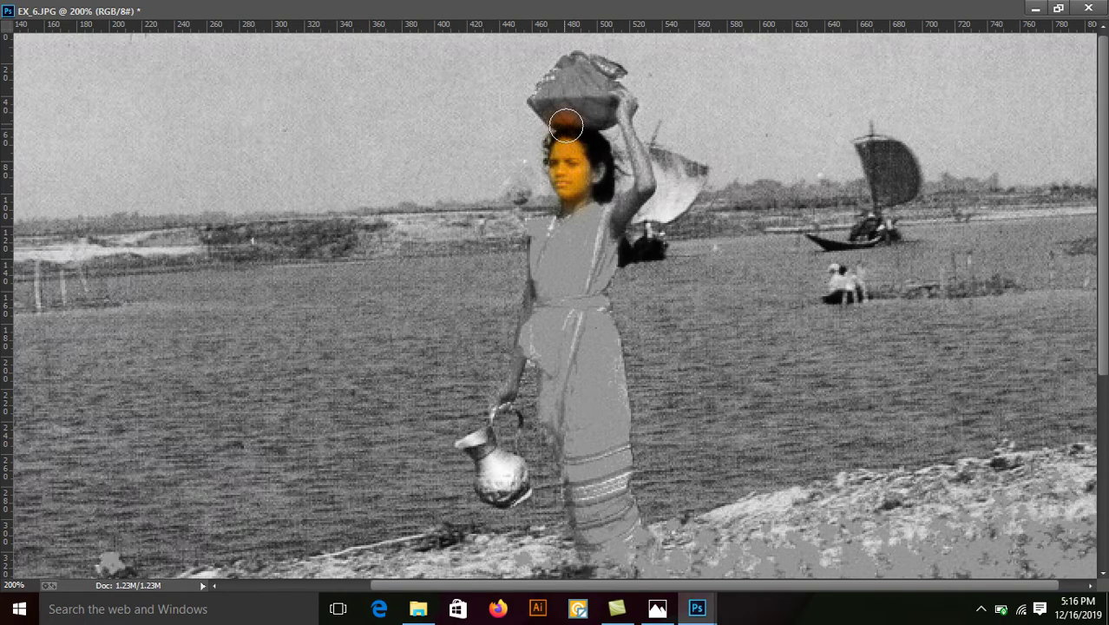
Step: Restore colour on her hair, head bowl and sari with a long History Brush stroke
{"action": "key", "text": "alt+Tab"}
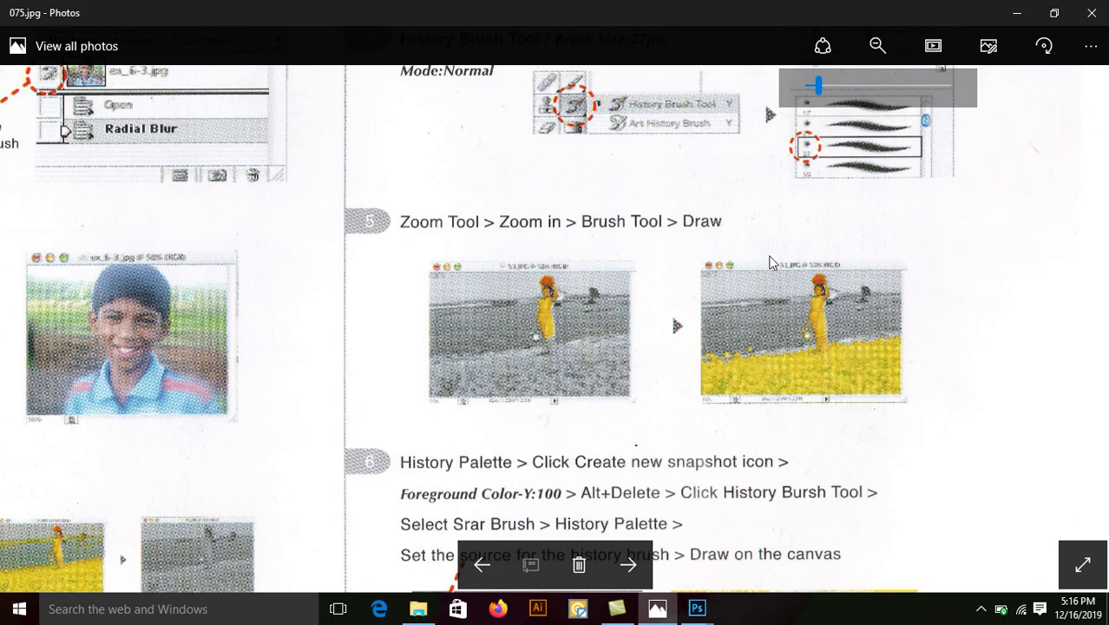
{"action": "left_click", "coordinate": [1017, 13]}
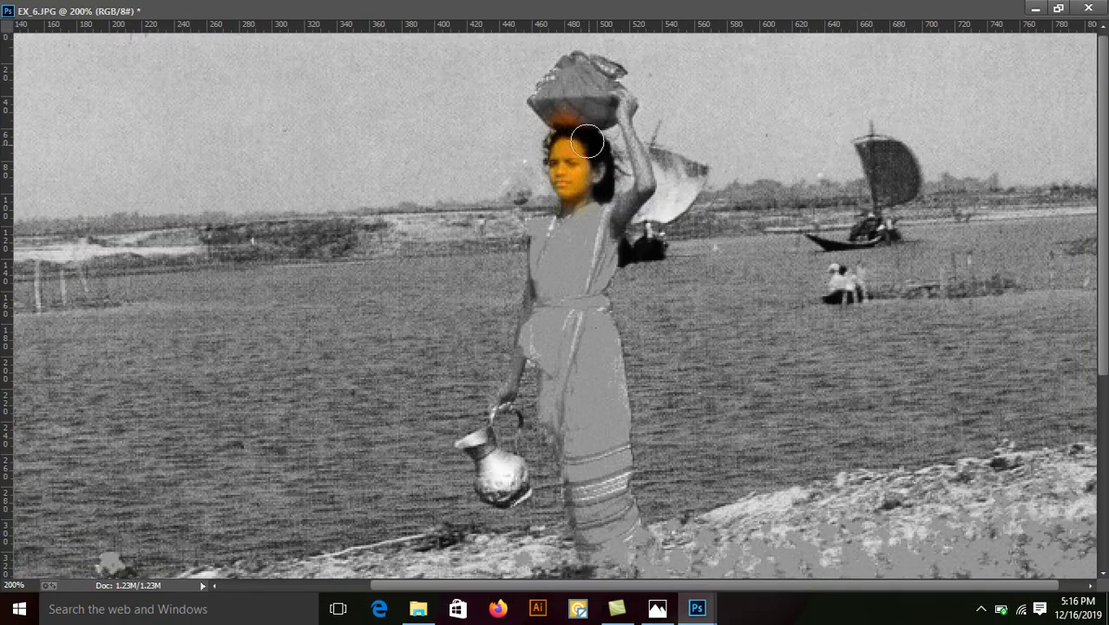
{"action": "mouse_move", "coordinate": [588, 141]}
{"action": "left_mouse_down"}
{"action": "mouse_move", "coordinate": [598, 178]}
{"action": "mouse_move", "coordinate": [577, 215]}
{"action": "mouse_move", "coordinate": [573, 134]}
{"action": "mouse_move", "coordinate": [547, 98]}
{"action": "mouse_move", "coordinate": [578, 71]}
{"action": "mouse_move", "coordinate": [612, 70]}
{"action": "mouse_move", "coordinate": [577, 104]}
{"action": "mouse_move", "coordinate": [627, 108]}
{"action": "mouse_move", "coordinate": [642, 188]}
{"action": "mouse_move", "coordinate": [632, 208]}
{"action": "mouse_move", "coordinate": [593, 266]}
{"action": "mouse_move", "coordinate": [594, 233]}
{"action": "mouse_move", "coordinate": [564, 248]}
{"action": "mouse_move", "coordinate": [534, 233]}
{"action": "mouse_move", "coordinate": [547, 286]}
{"action": "mouse_move", "coordinate": [564, 280]}
{"action": "mouse_move", "coordinate": [585, 300]}
{"action": "mouse_move", "coordinate": [599, 282]}
{"action": "mouse_move", "coordinate": [599, 347]}
{"action": "mouse_move", "coordinate": [569, 321]}
{"action": "mouse_move", "coordinate": [532, 334]}
{"action": "mouse_move", "coordinate": [566, 356]}
{"action": "mouse_move", "coordinate": [548, 424]}
{"action": "mouse_move", "coordinate": [599, 354]}
{"action": "mouse_move", "coordinate": [610, 415]}
{"action": "mouse_move", "coordinate": [592, 391]}
{"action": "mouse_move", "coordinate": [579, 447]}
{"action": "mouse_move", "coordinate": [607, 439]}
{"action": "mouse_move", "coordinate": [612, 396]}
{"action": "mouse_move", "coordinate": [595, 355]}
{"action": "mouse_move", "coordinate": [556, 327]}
{"action": "mouse_move", "coordinate": [544, 276]}
{"action": "mouse_move", "coordinate": [529, 356]}
{"action": "mouse_move", "coordinate": [564, 421]}
{"action": "mouse_move", "coordinate": [588, 537]}
{"action": "left_mouse_up"}
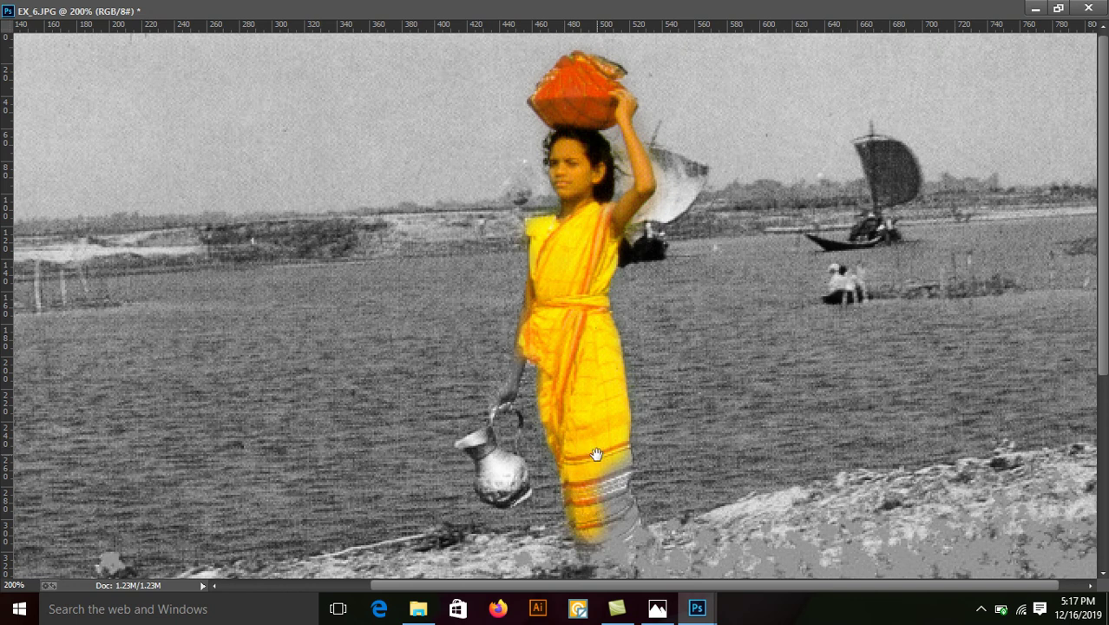
Step: Paint colour onto the woman's arm, then the shoreline flowers and lower-left field at 100%
{"action": "mouse_move", "coordinate": [596, 455]}
{"action": "left_mouse_down"}
{"action": "mouse_move", "coordinate": [578, 210]}
{"action": "mouse_move", "coordinate": [597, 217]}
{"action": "mouse_move", "coordinate": [596, 290]}
{"action": "mouse_move", "coordinate": [599, 271]}
{"action": "mouse_move", "coordinate": [568, 317]}
{"action": "left_mouse_up"}
{"action": "mouse_move", "coordinate": [534, 126]}
{"action": "left_mouse_down"}
{"action": "mouse_move", "coordinate": [503, 105]}
{"action": "mouse_move", "coordinate": [460, 208]}
{"action": "mouse_move", "coordinate": [436, 198]}
{"action": "mouse_move", "coordinate": [455, 196]}
{"action": "mouse_move", "coordinate": [471, 241]}
{"action": "mouse_move", "coordinate": [491, 217]}
{"action": "mouse_move", "coordinate": [486, 165]}
{"action": "left_mouse_up"}
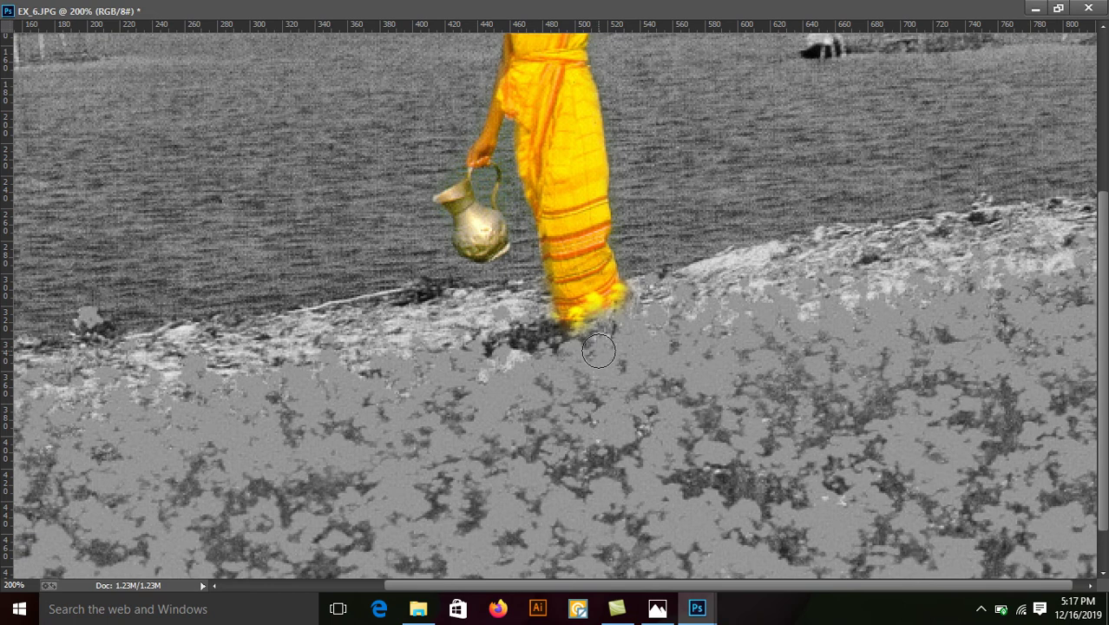
{"action": "key", "text": "ctrl+minus"}
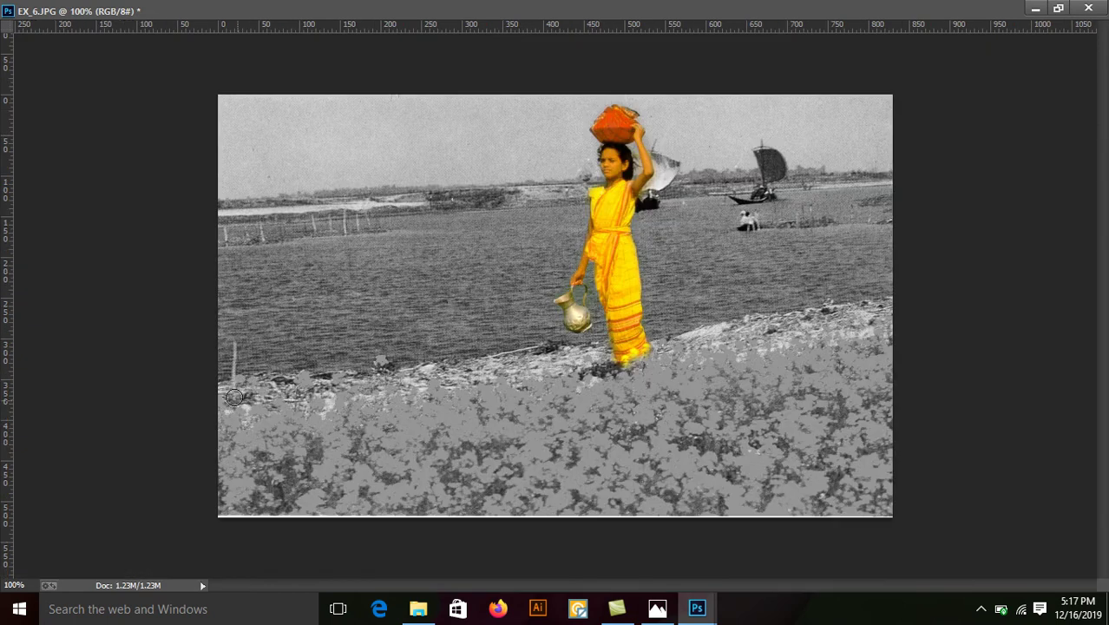
{"action": "mouse_move", "coordinate": [221, 396]}
{"action": "left_mouse_down"}
{"action": "mouse_move", "coordinate": [608, 351]}
{"action": "mouse_move", "coordinate": [196, 423]}
{"action": "mouse_move", "coordinate": [287, 401]}
{"action": "mouse_move", "coordinate": [758, 347]}
{"action": "mouse_move", "coordinate": [858, 320]}
{"action": "mouse_move", "coordinate": [808, 356]}
{"action": "mouse_move", "coordinate": [668, 390]}
{"action": "mouse_move", "coordinate": [822, 353]}
{"action": "left_mouse_up"}
{"action": "mouse_move", "coordinate": [692, 385]}
{"action": "left_mouse_down"}
{"action": "mouse_move", "coordinate": [664, 364]}
{"action": "mouse_move", "coordinate": [217, 443]}
{"action": "mouse_move", "coordinate": [513, 392]}
{"action": "left_mouse_up"}
{"action": "mouse_move", "coordinate": [384, 406]}
{"action": "left_mouse_down"}
{"action": "mouse_move", "coordinate": [260, 447]}
{"action": "mouse_move", "coordinate": [224, 512]}
{"action": "mouse_move", "coordinate": [238, 528]}
{"action": "mouse_move", "coordinate": [269, 447]}
{"action": "mouse_move", "coordinate": [260, 512]}
{"action": "mouse_move", "coordinate": [245, 452]}
{"action": "mouse_move", "coordinate": [274, 453]}
{"action": "mouse_move", "coordinate": [300, 507]}
{"action": "mouse_move", "coordinate": [314, 447]}
{"action": "mouse_move", "coordinate": [325, 510]}
{"action": "mouse_move", "coordinate": [347, 447]}
{"action": "mouse_move", "coordinate": [351, 508]}
{"action": "mouse_move", "coordinate": [375, 430]}
{"action": "mouse_move", "coordinate": [357, 522]}
{"action": "left_mouse_up"}
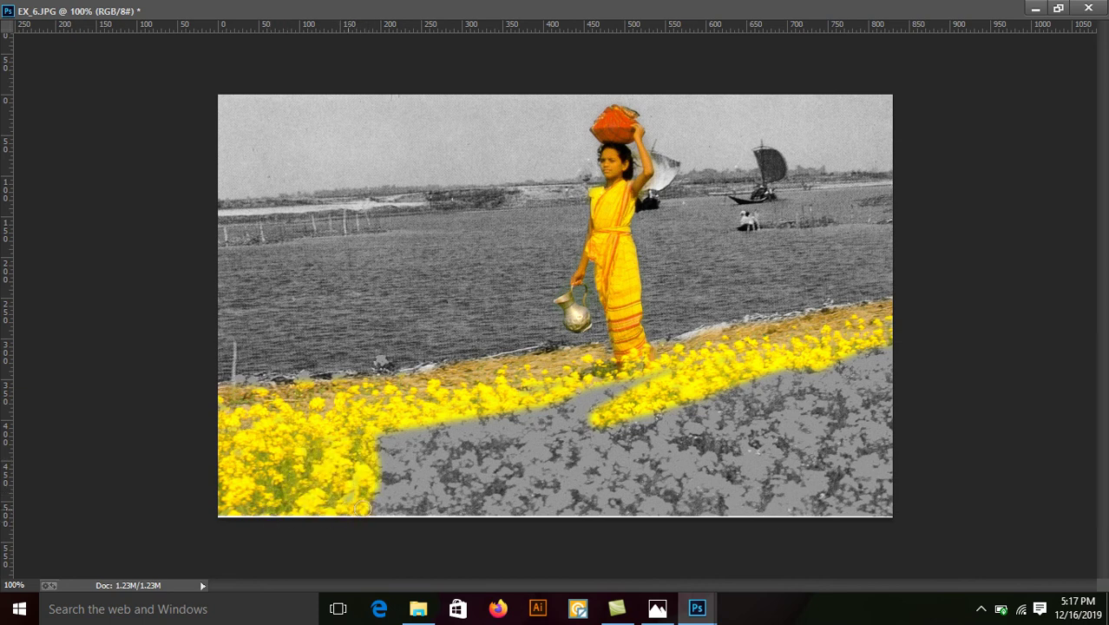
{"action": "left_click", "coordinate": [981, 608]}
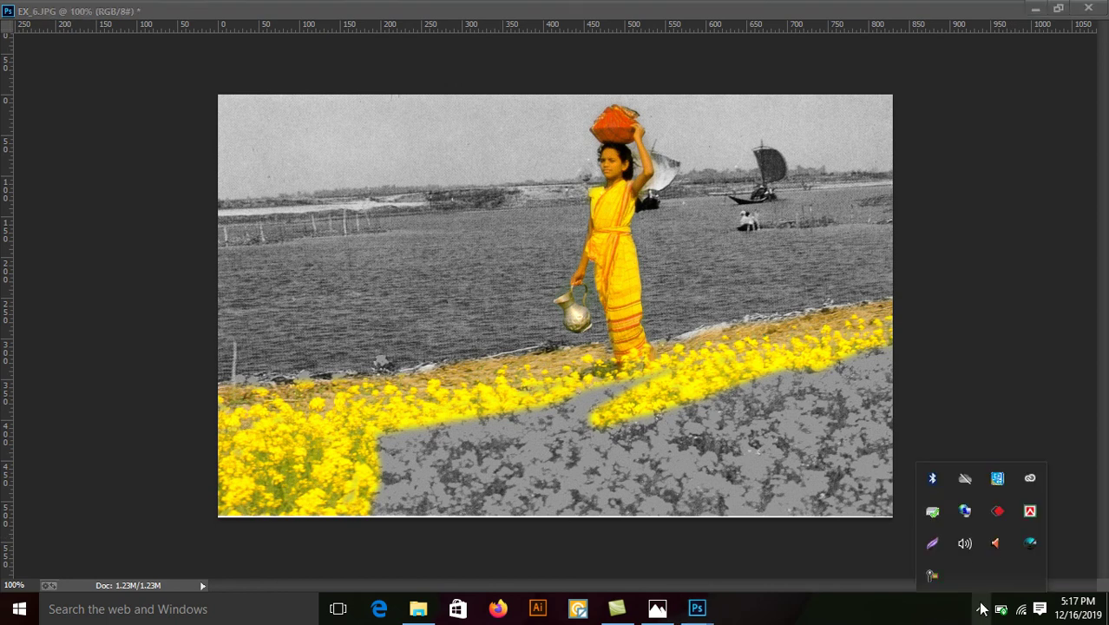
Step: Pause the screen recording and shrink the History Brush to 29 px
{"action": "left_click", "coordinate": [932, 580]}
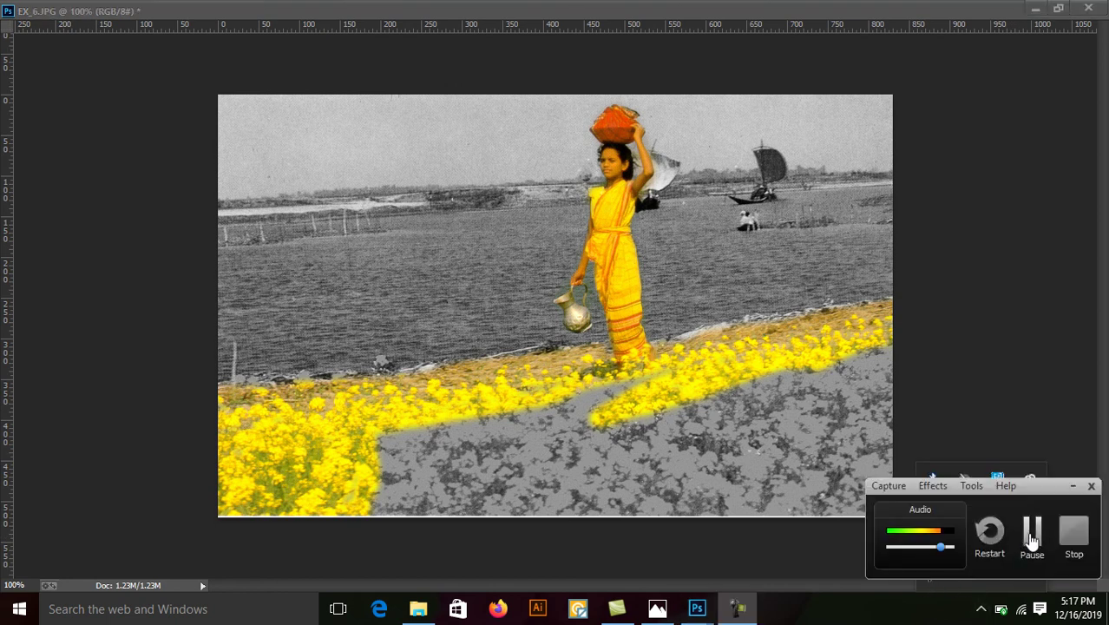
{"action": "left_click", "coordinate": [1030, 531]}
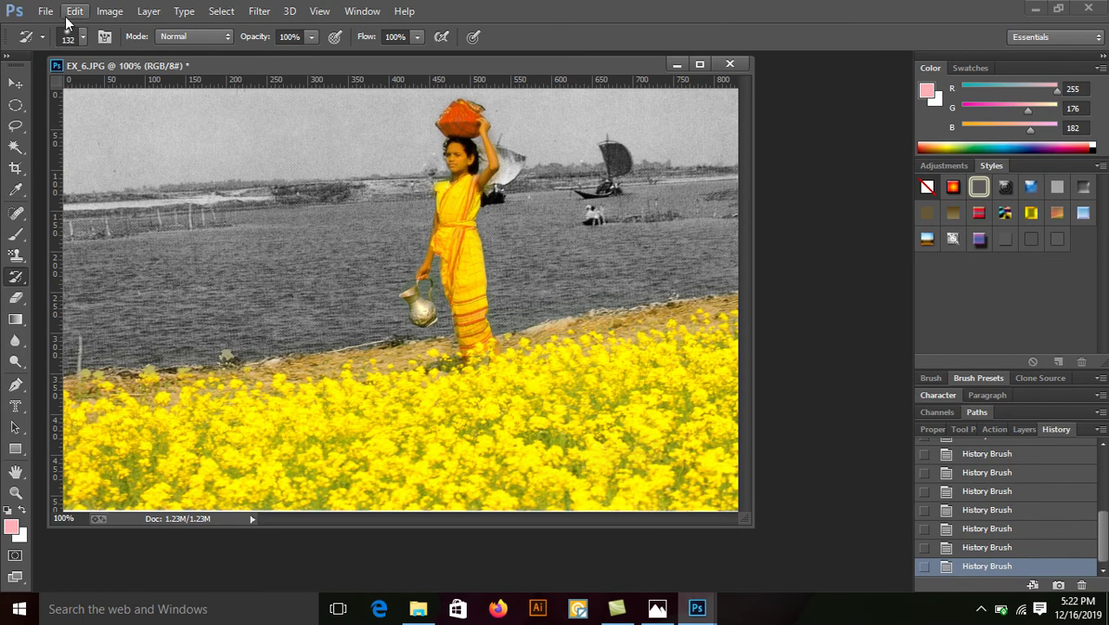
{"action": "left_click", "coordinate": [81, 39]}
{"action": "left_click", "coordinate": [112, 90]}
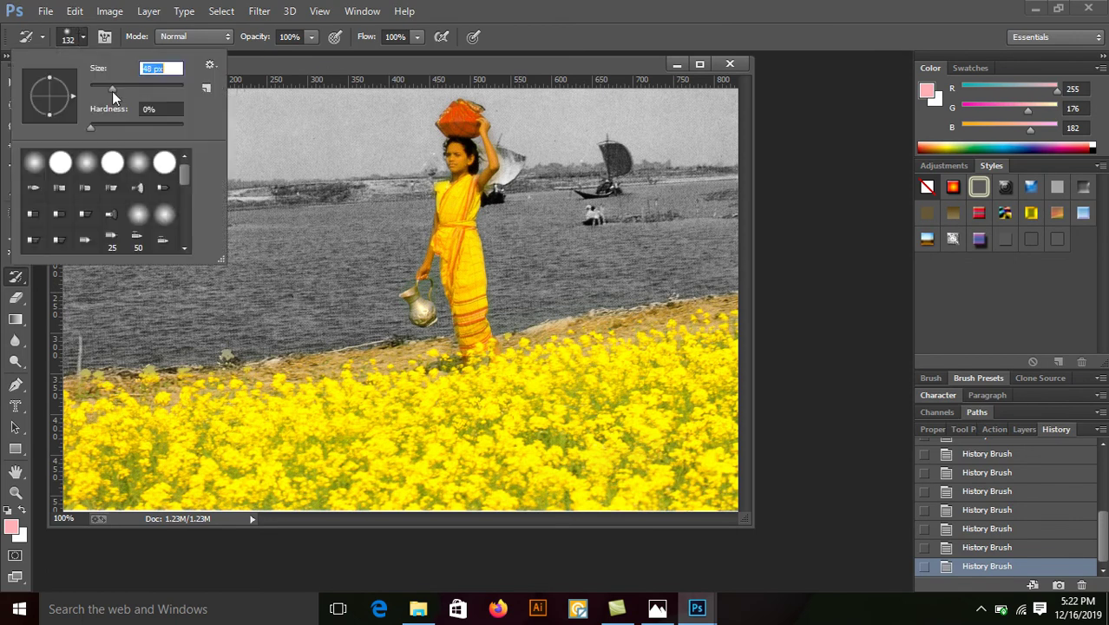
{"action": "left_click_drag", "start_coordinate": [107, 92], "coordinate": [104, 92]}
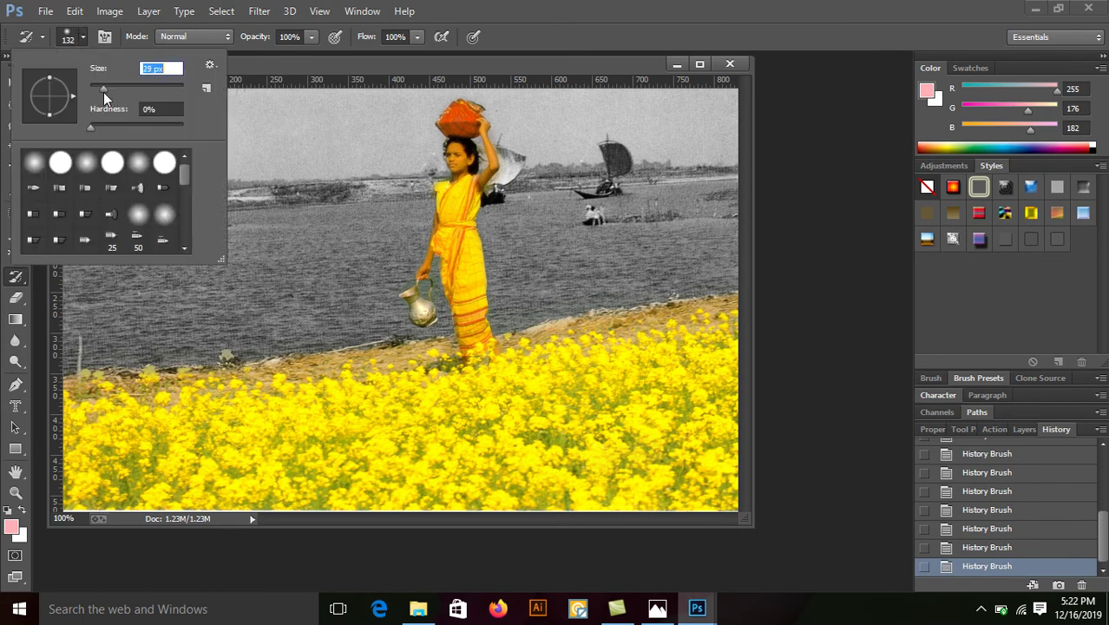
{"action": "left_click", "coordinate": [524, 45]}
{"action": "left_click", "coordinate": [657, 608]}
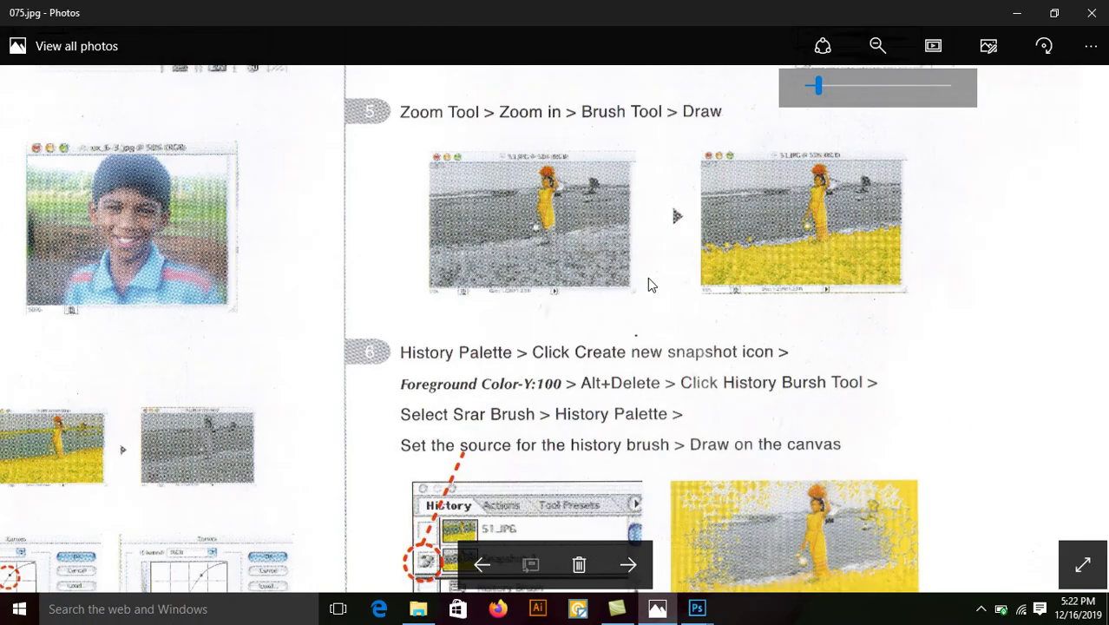
Step: Scroll the tutorial to step 6, then return to the EX_6.JPG image in Photoshop
{"action": "left_click_drag", "start_coordinate": [647, 278], "coordinate": [651, 227]}
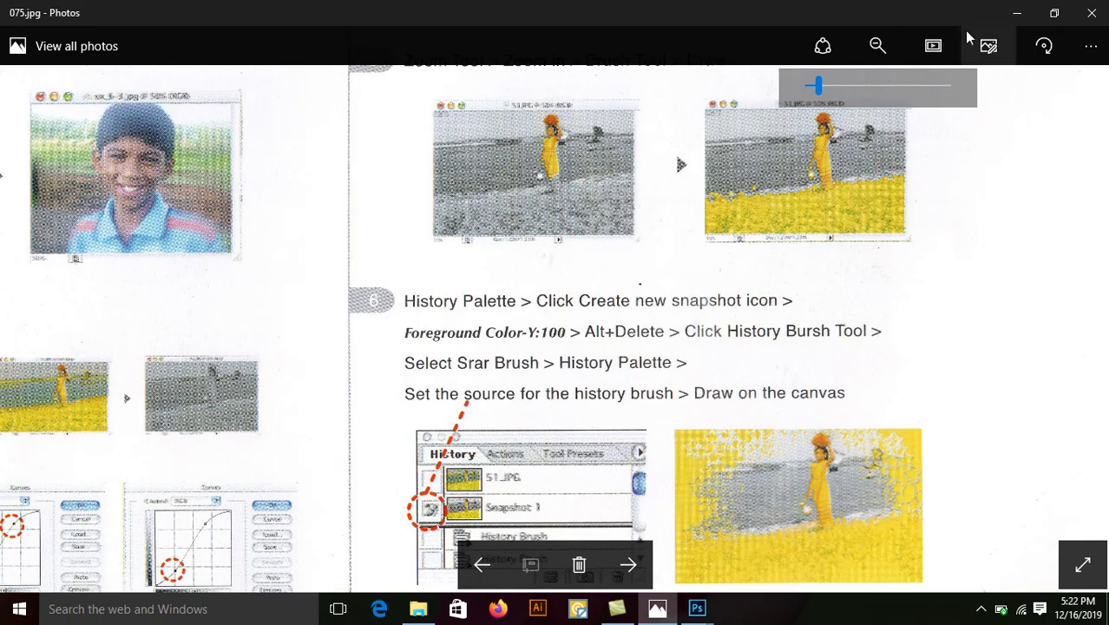
{"action": "left_click", "coordinate": [1021, 9]}
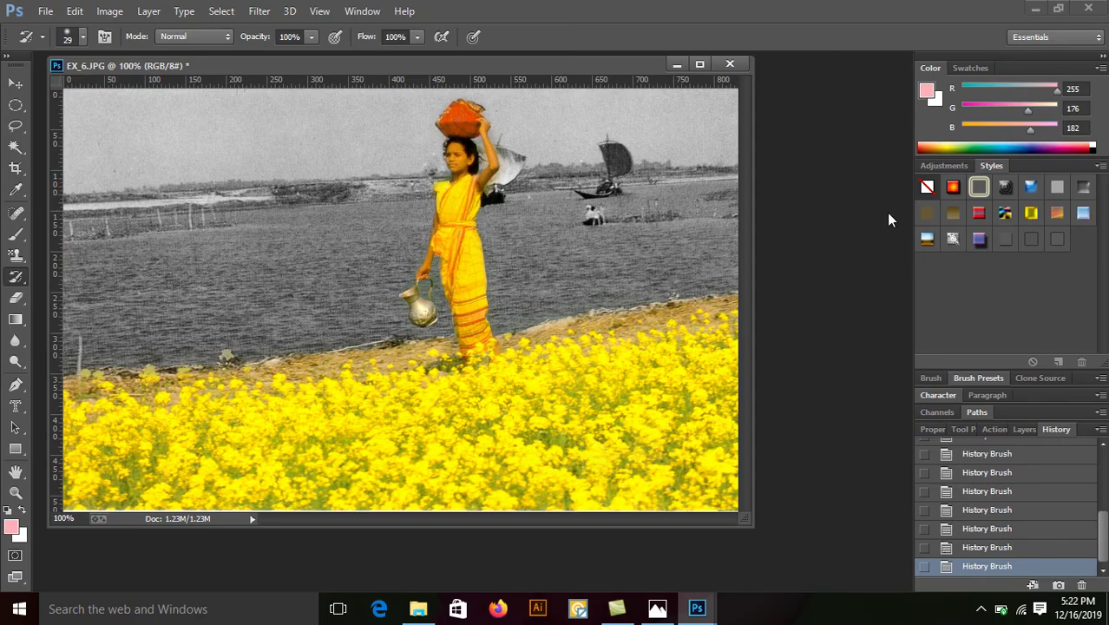
{"action": "left_click_drag", "start_coordinate": [1104, 528], "coordinate": [1104, 443]}
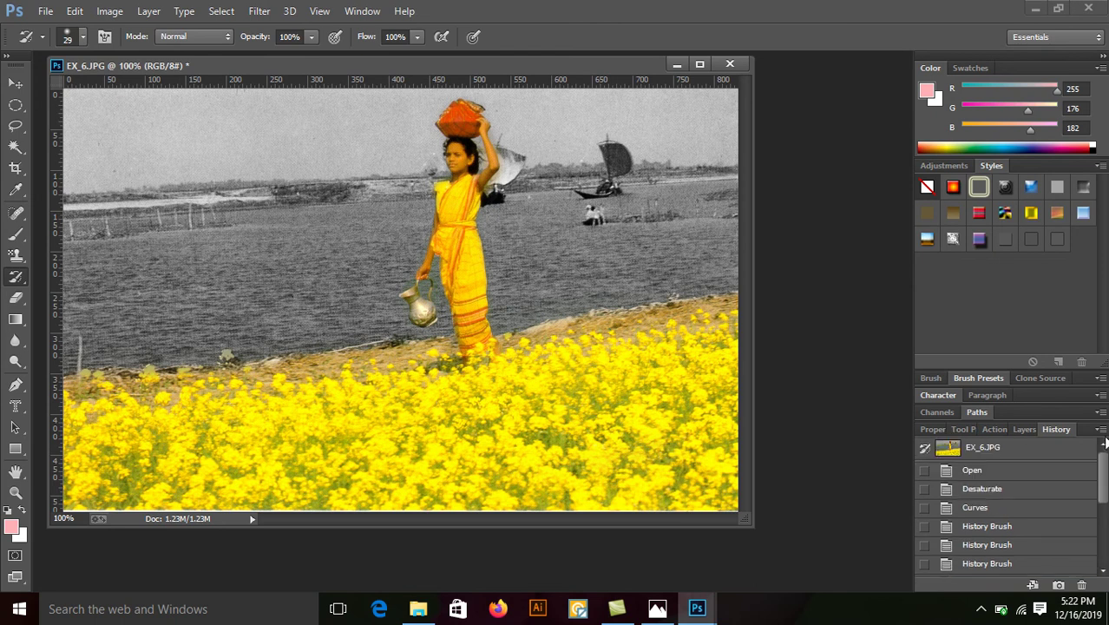
{"action": "left_click", "coordinate": [362, 10]}
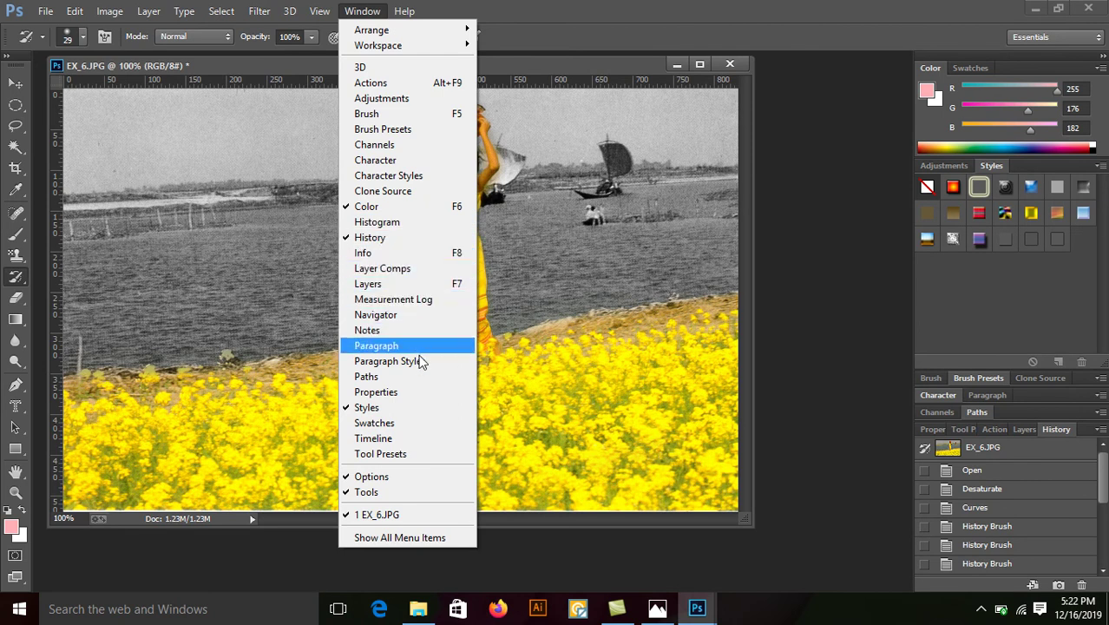
{"action": "left_click", "coordinate": [617, 616]}
{"action": "left_click", "coordinate": [657, 608]}
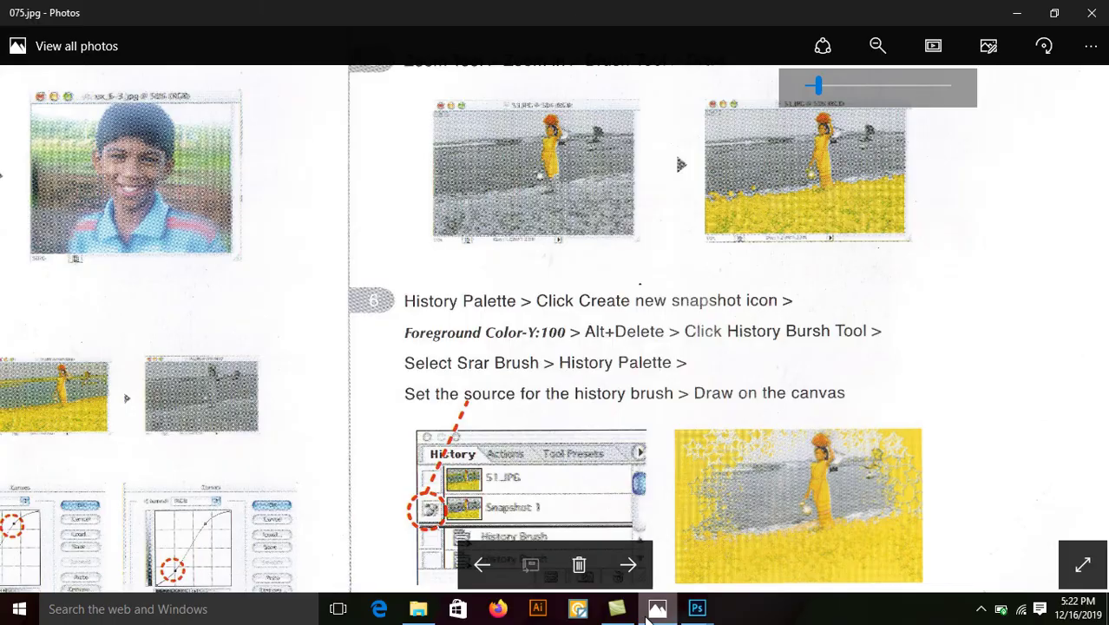
{"action": "left_click_drag", "start_coordinate": [548, 299], "coordinate": [562, 212]}
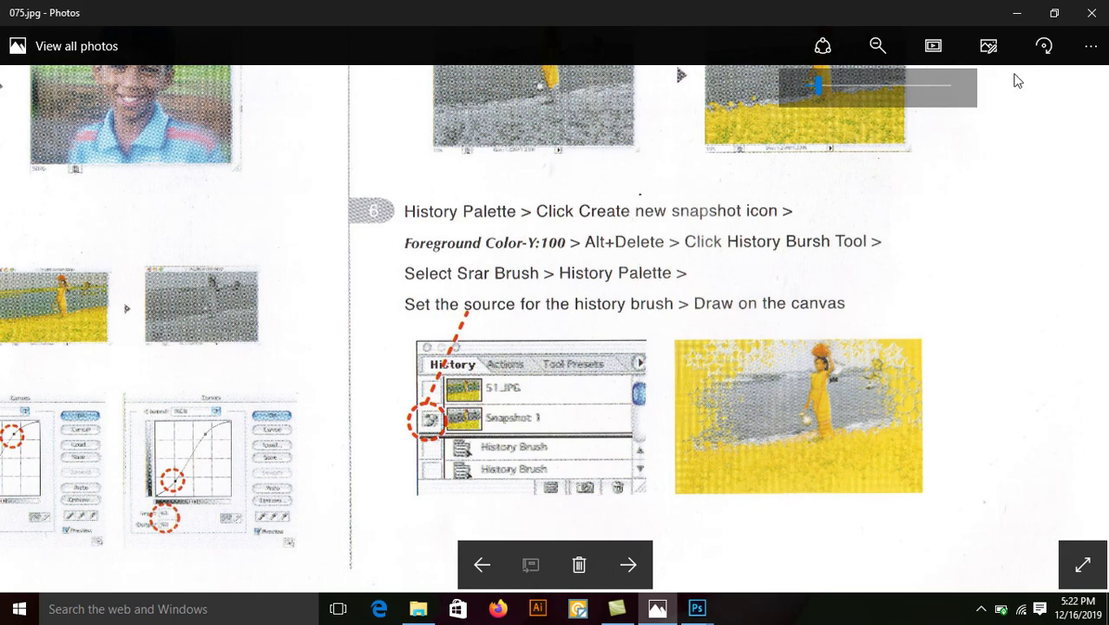
{"action": "left_click", "coordinate": [1017, 13]}
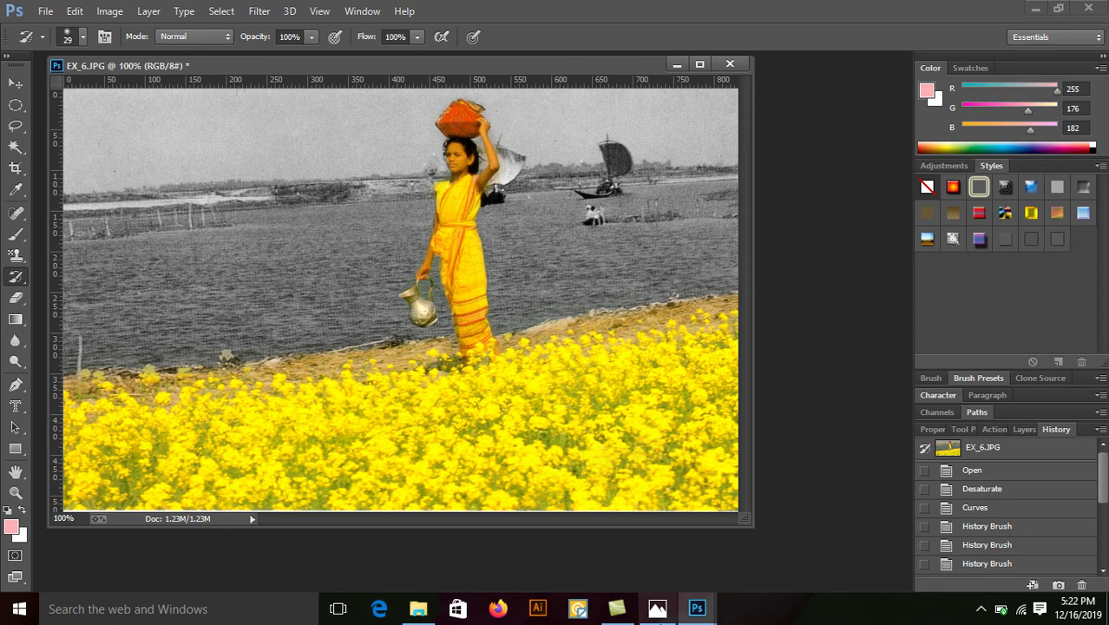
Step: Create Snapshot 1 of the current EX_6.JPG state in the History panel
{"action": "left_click", "coordinate": [658, 609]}
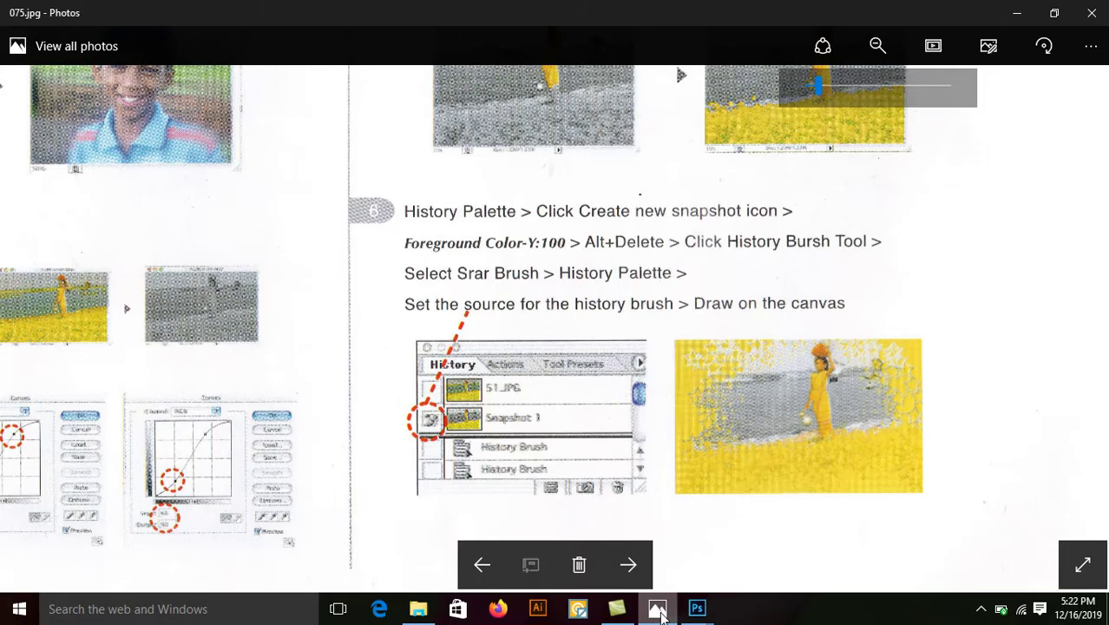
{"action": "left_click", "coordinate": [658, 609]}
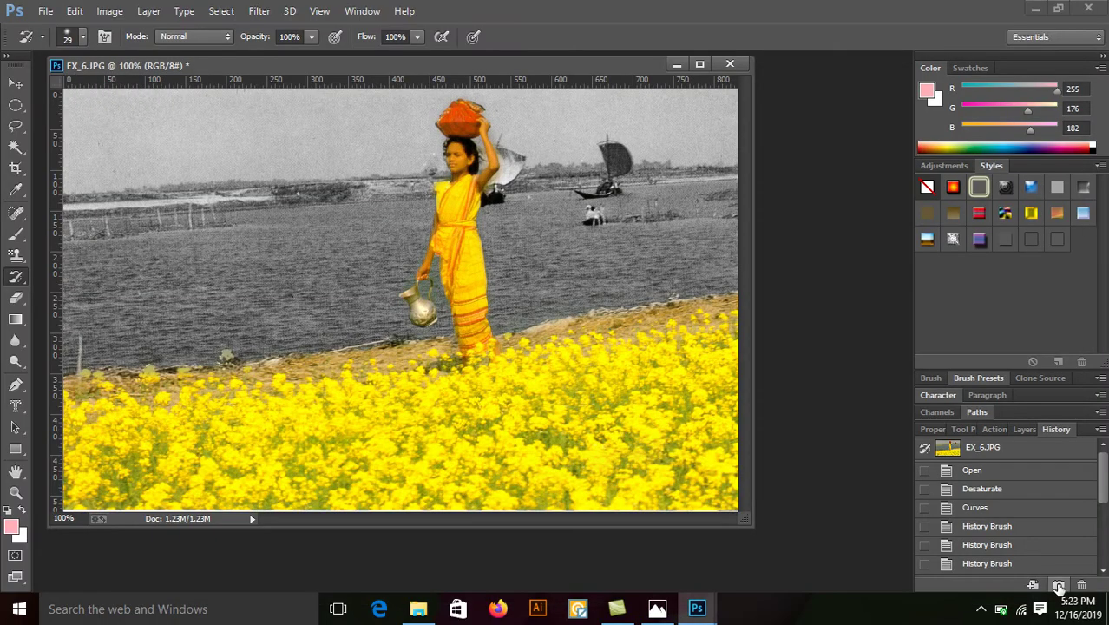
{"action": "left_click", "coordinate": [1059, 587]}
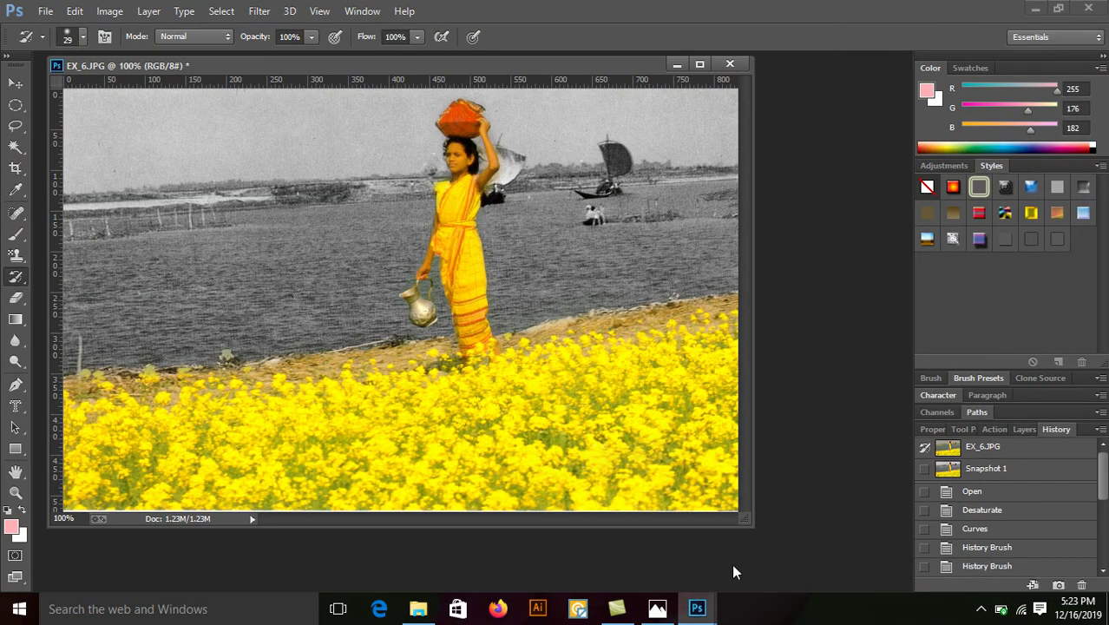
{"action": "left_click", "coordinate": [660, 610]}
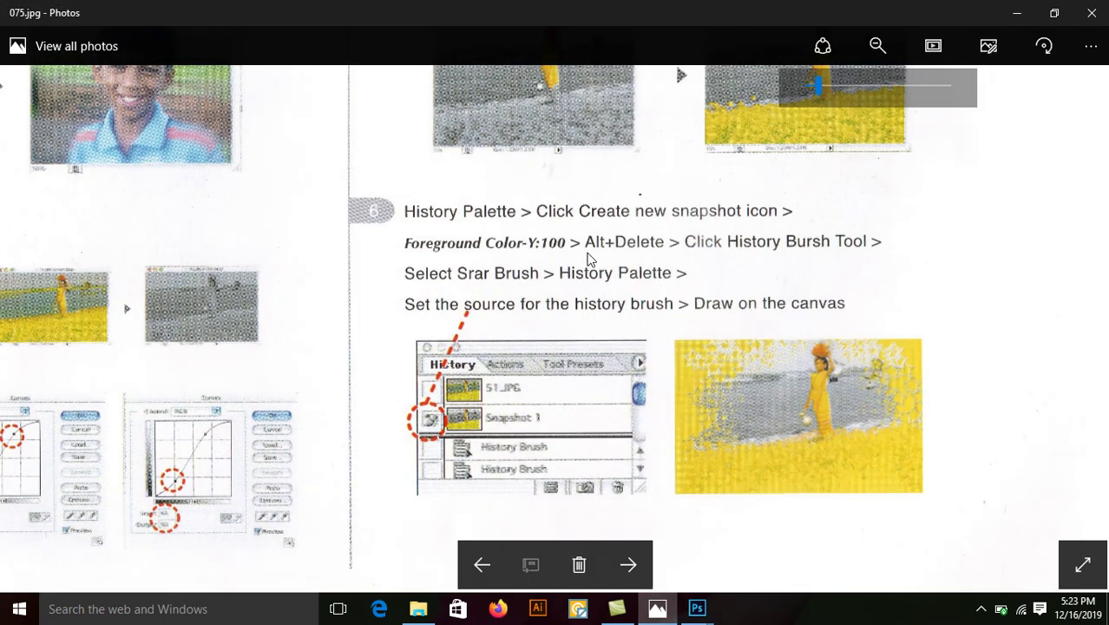
{"action": "left_click", "coordinate": [1018, 13]}
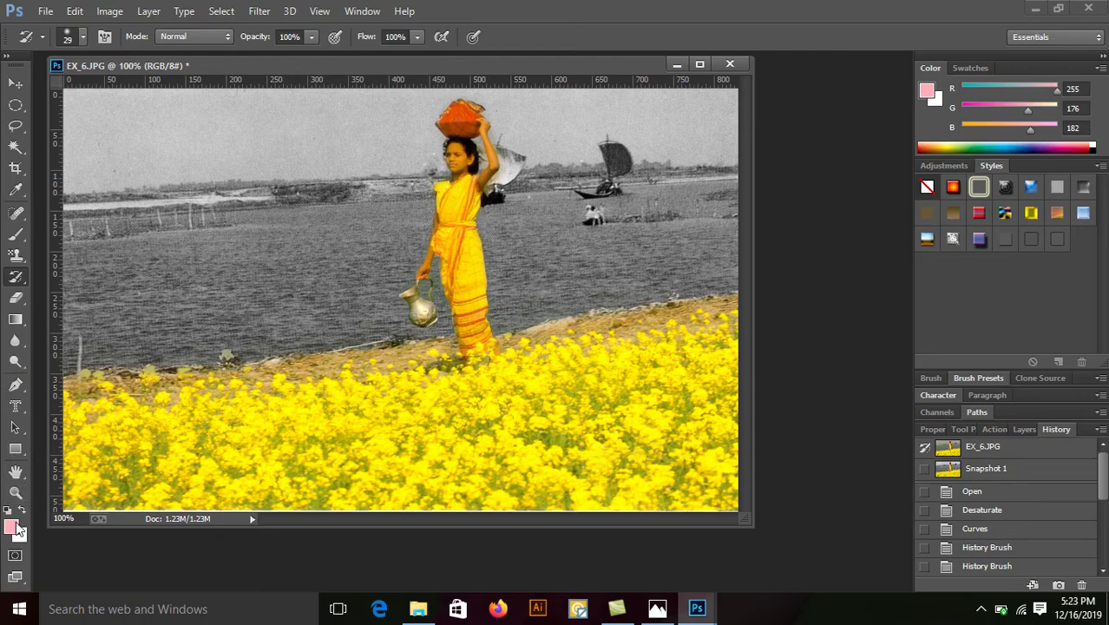
{"action": "left_click", "coordinate": [14, 527]}
Step: Try R 100 in the Color Picker, compare with the tutorial, then cancel to keep 255/176/182
{"action": "double_click", "coordinate": [639, 310]}
{"action": "type", "text": "100"}
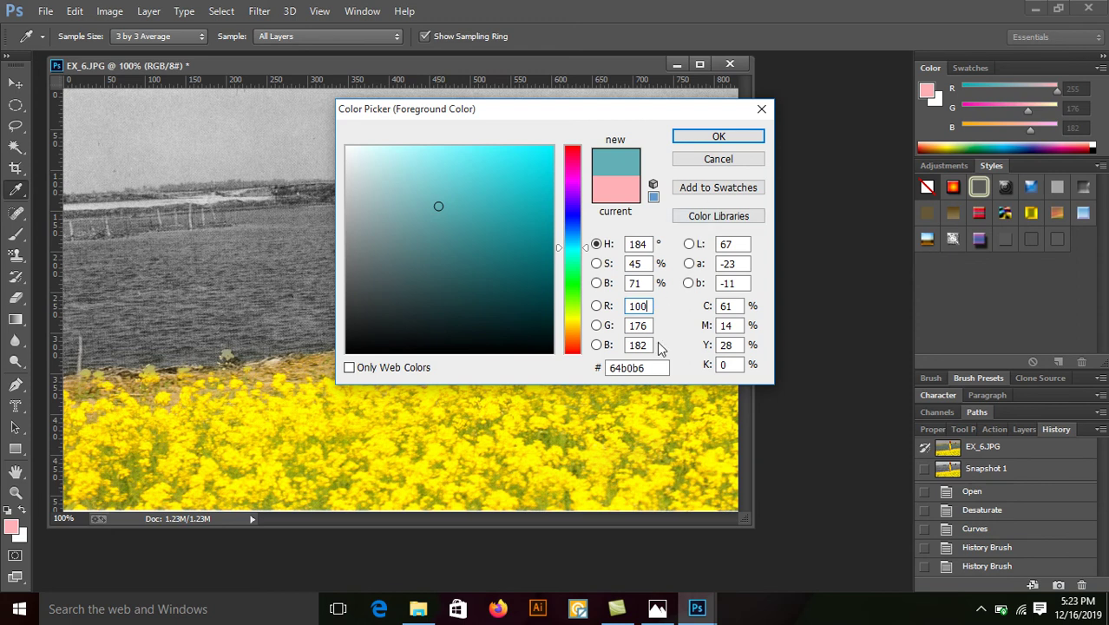
{"action": "left_click", "coordinate": [657, 609]}
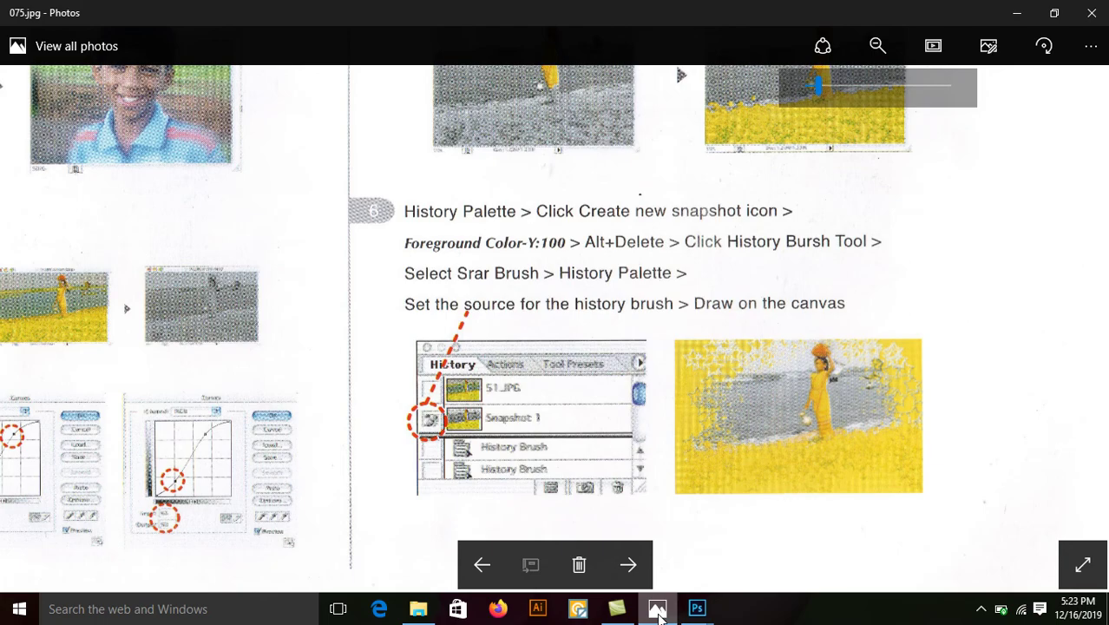
{"action": "left_click", "coordinate": [658, 608]}
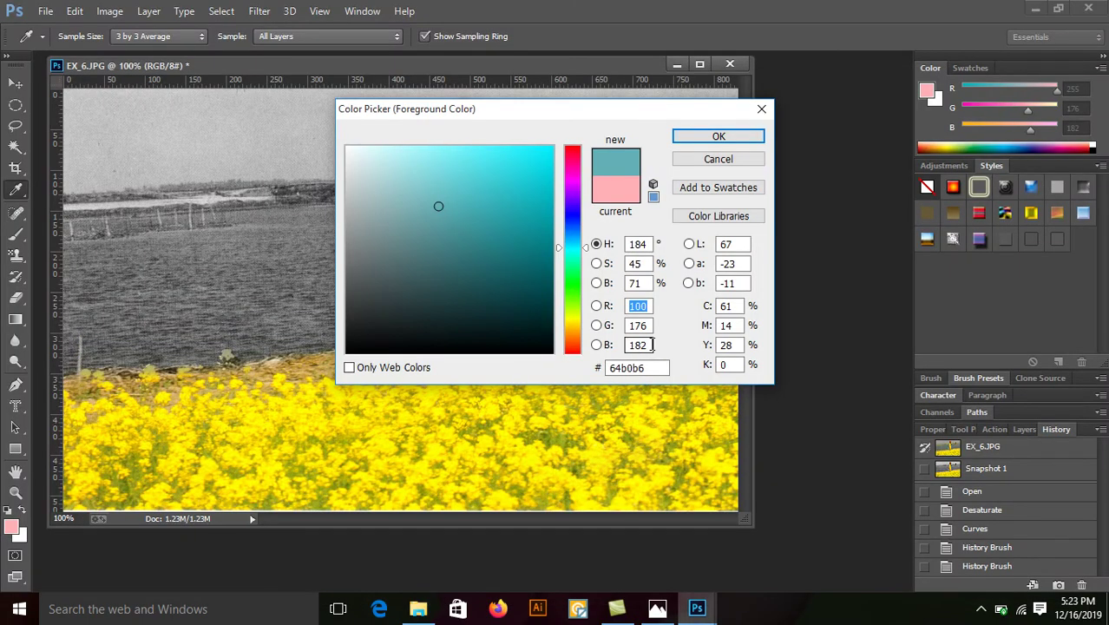
{"action": "left_click", "coordinate": [657, 608]}
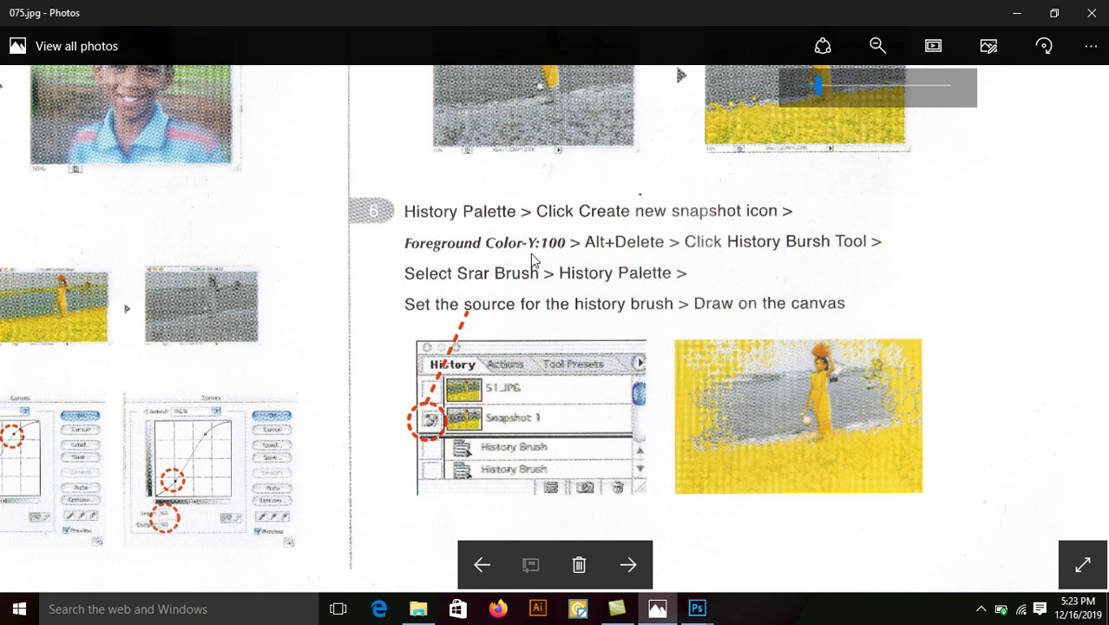
{"action": "left_click", "coordinate": [1017, 14]}
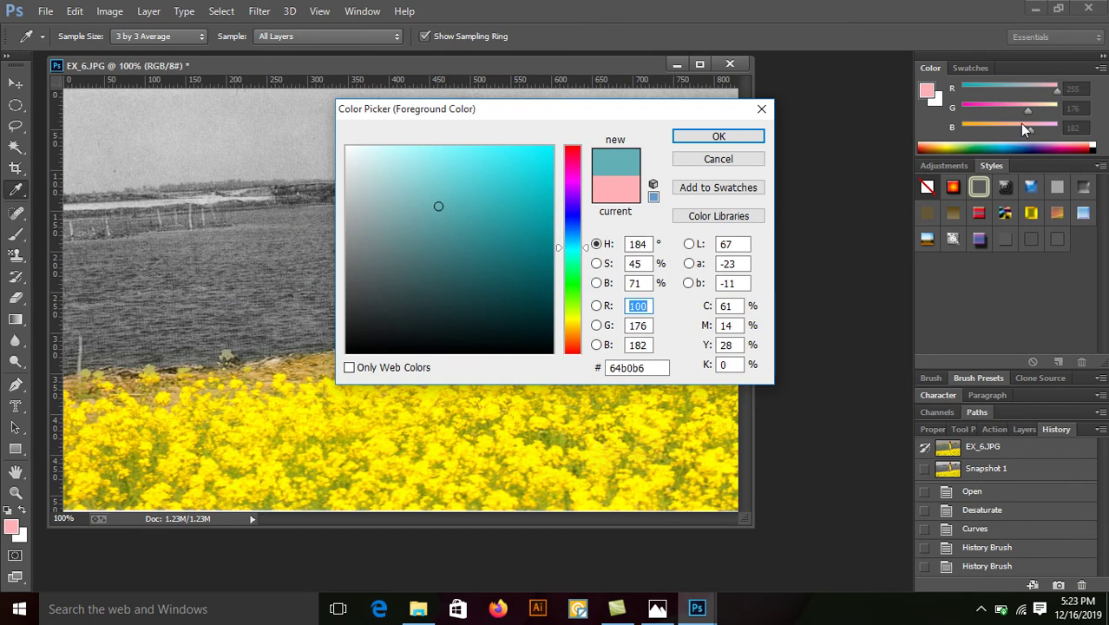
{"action": "left_click", "coordinate": [1048, 85]}
{"action": "double_click", "coordinate": [638, 325]}
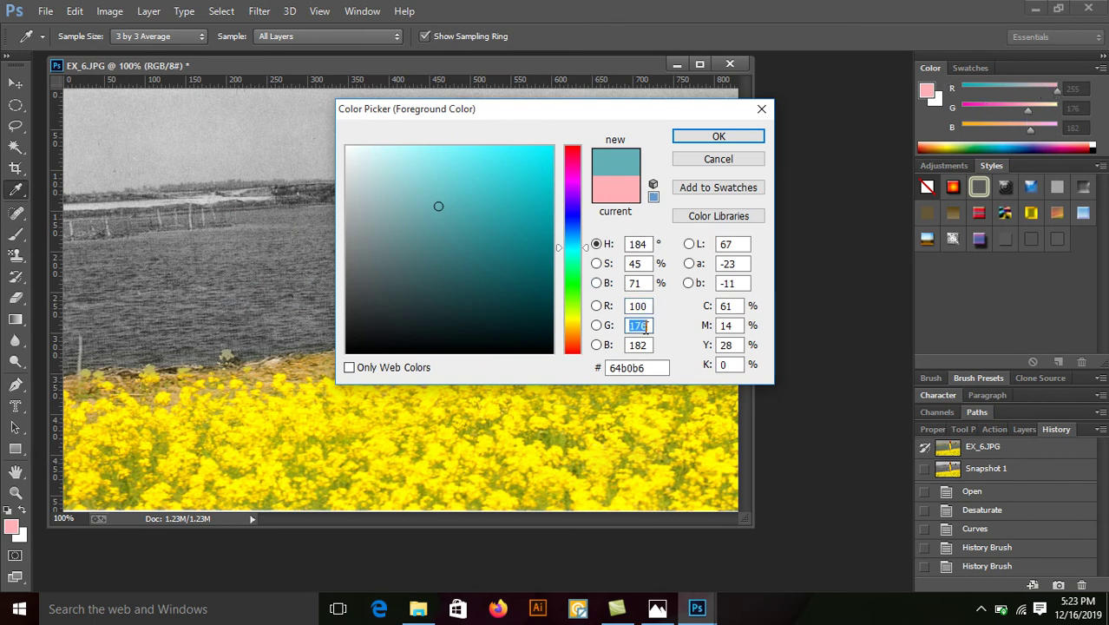
{"action": "left_click", "coordinate": [734, 159]}
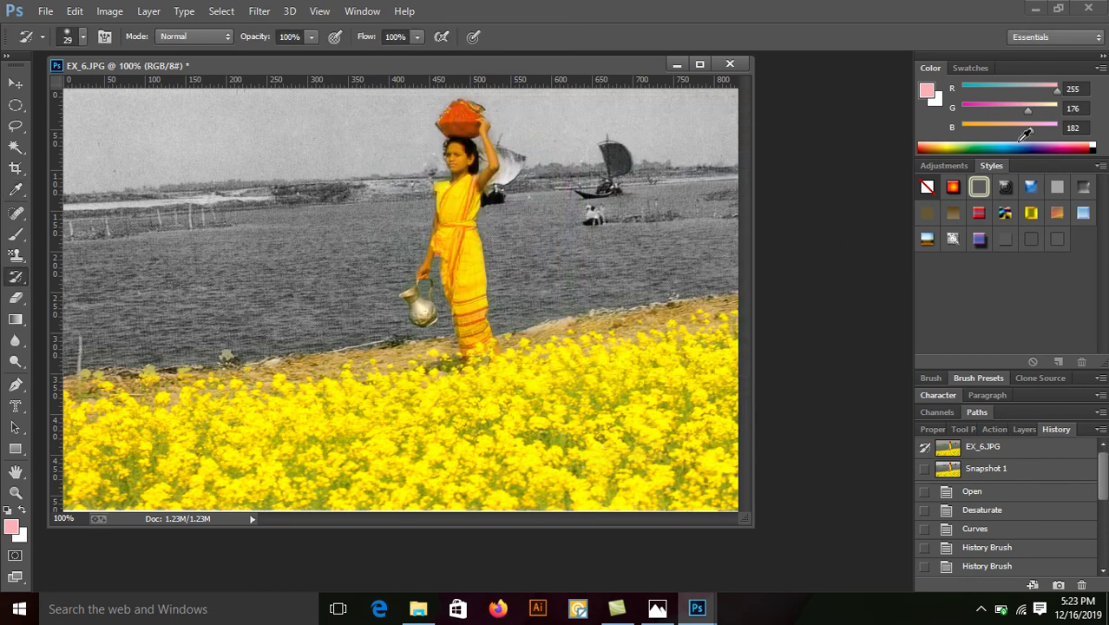
Step: Darken the foreground colour toward black, then sample a pale yellow
{"action": "left_click_drag", "start_coordinate": [1022, 116], "coordinate": [909, 96]}
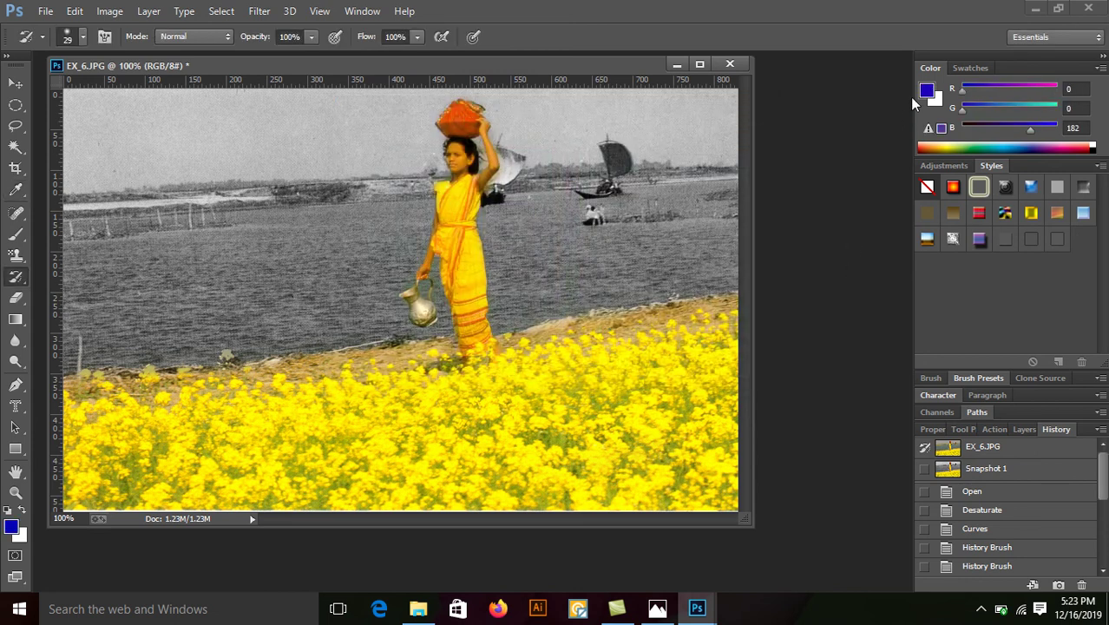
{"action": "left_click_drag", "start_coordinate": [979, 126], "coordinate": [927, 131]}
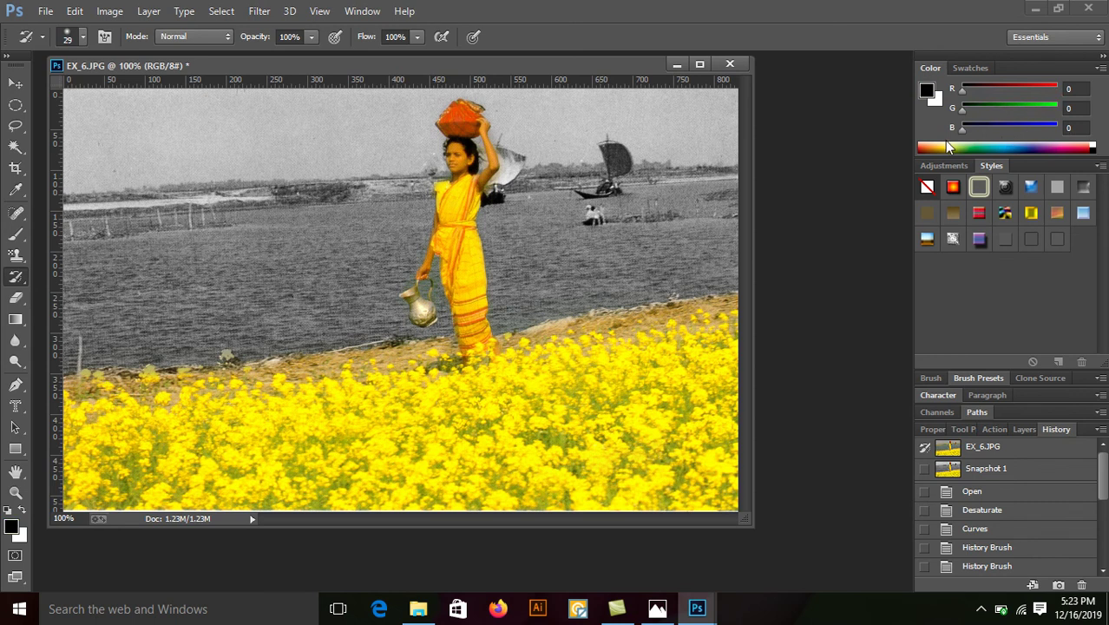
{"action": "left_click", "coordinate": [948, 143]}
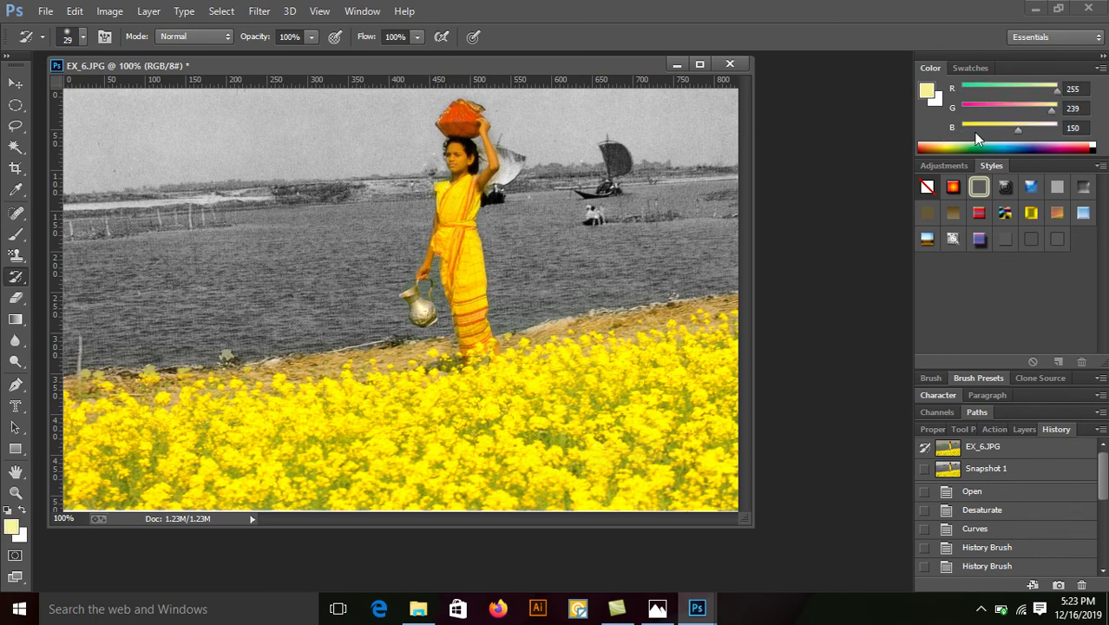
{"action": "left_click", "coordinate": [981, 609]}
{"action": "left_click", "coordinate": [929, 575]}
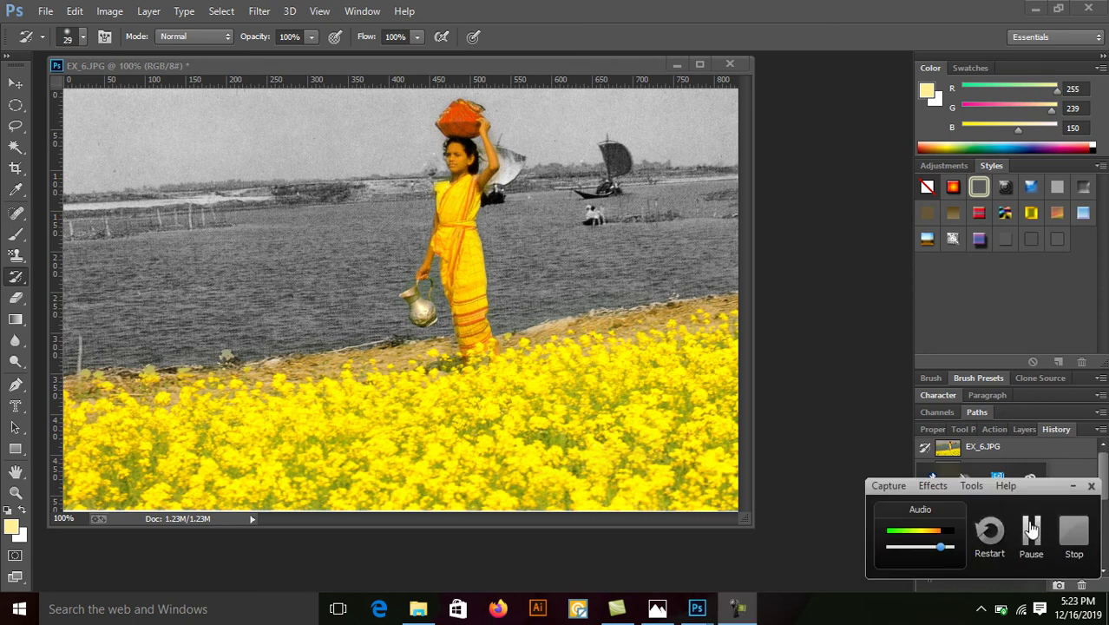
Step: Set the foreground colour to C 0, M 0, Y 100, K 0 yellow in the Color Picker
{"action": "left_click", "coordinate": [11, 528]}
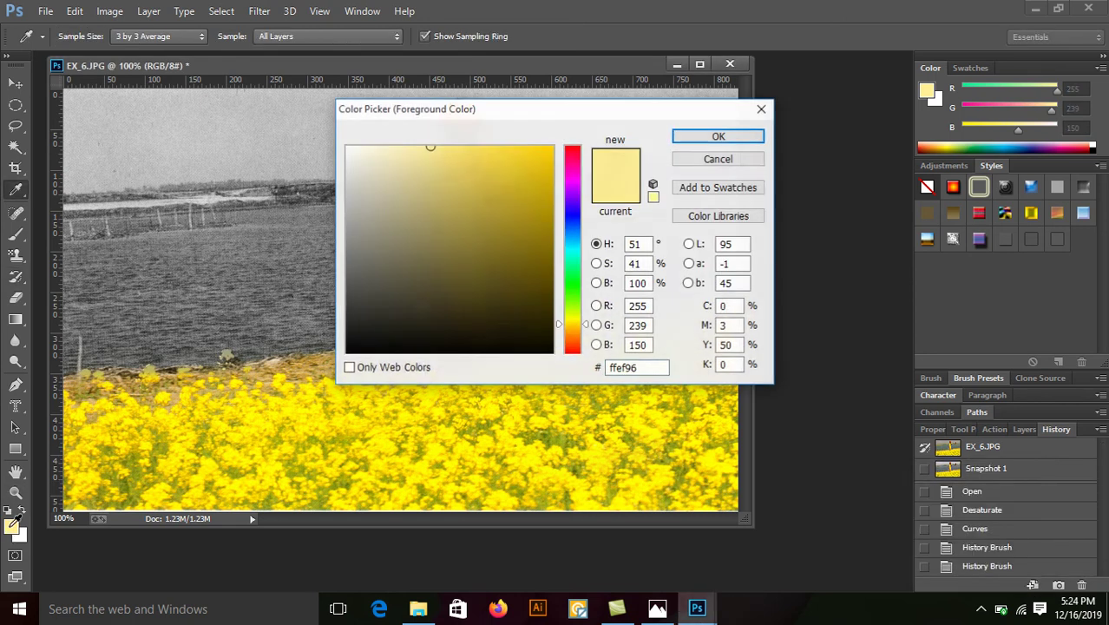
{"action": "left_click", "coordinate": [739, 344]}
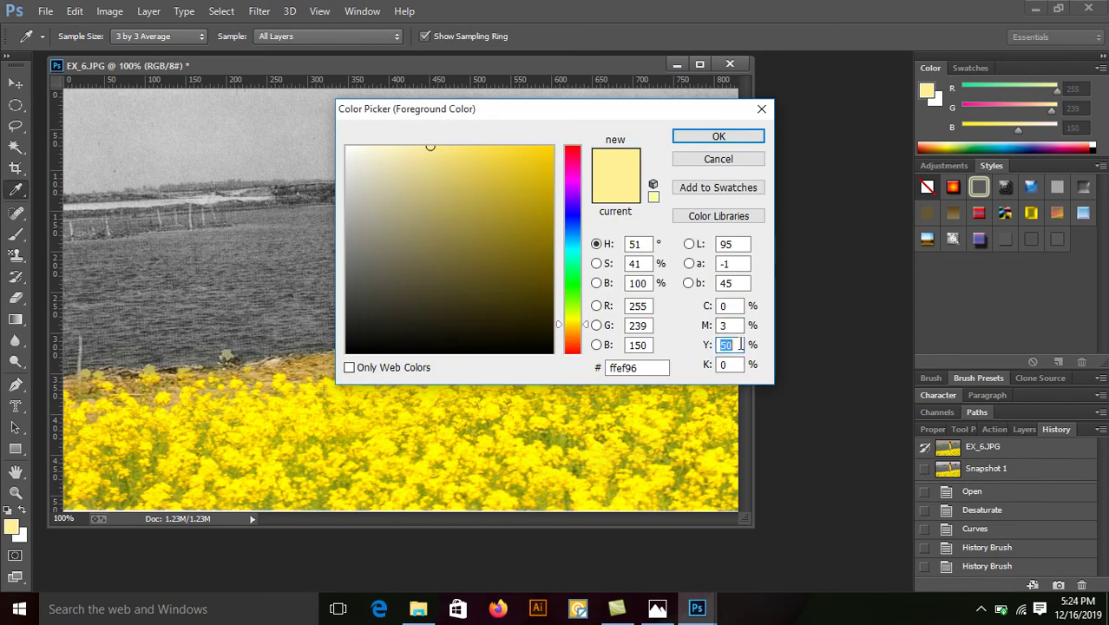
{"action": "type", "text": "100"}
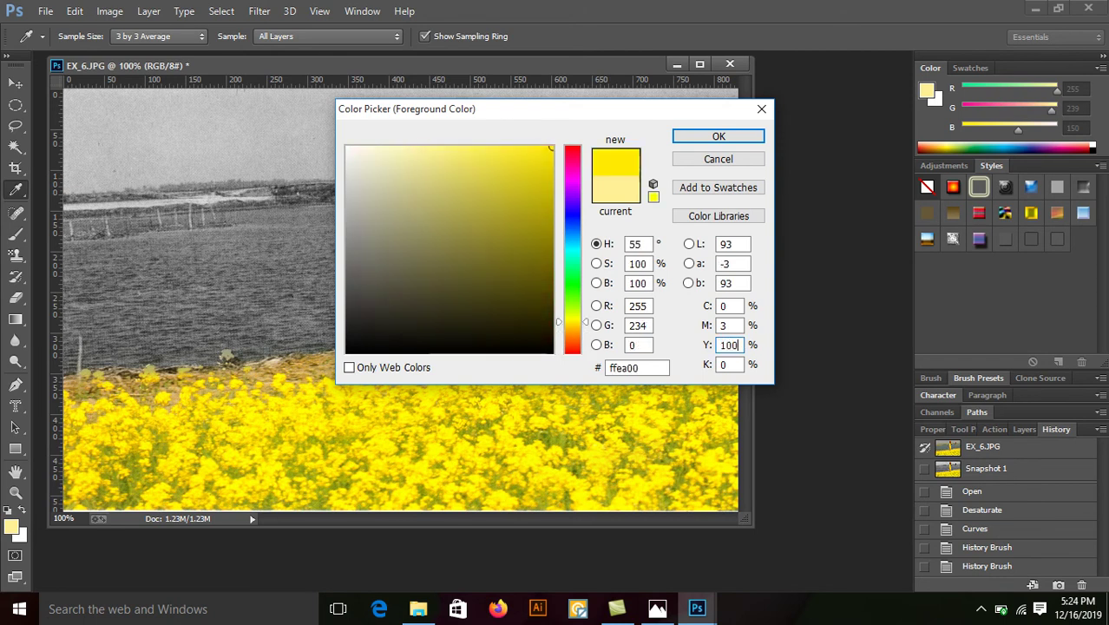
{"action": "double_click", "coordinate": [728, 326]}
{"action": "type", "text": "0"}
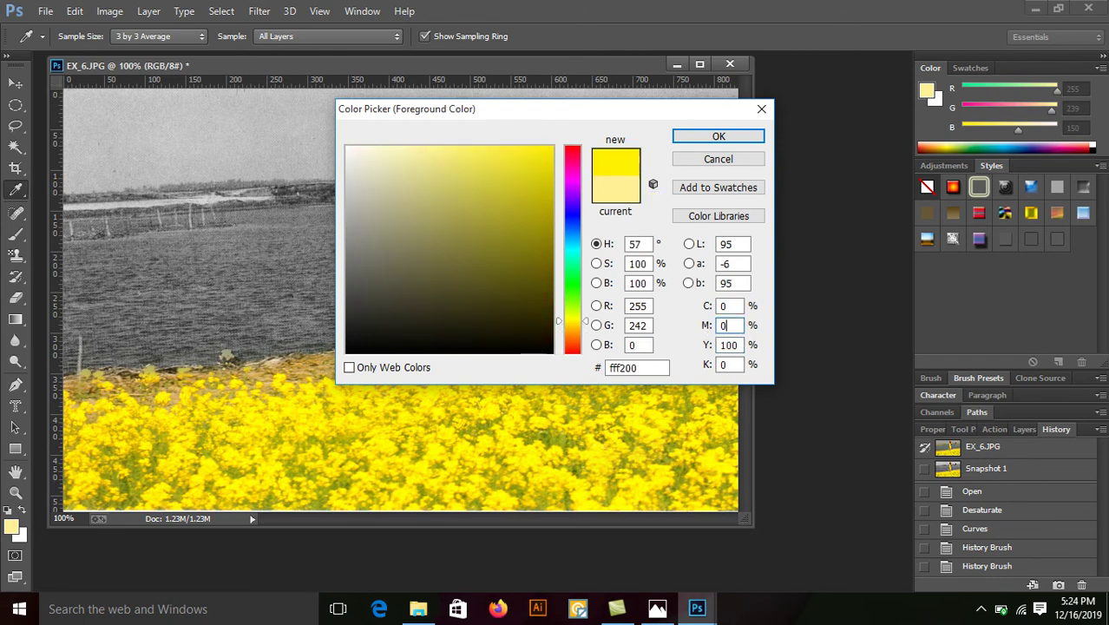
{"action": "key", "text": "Return"}
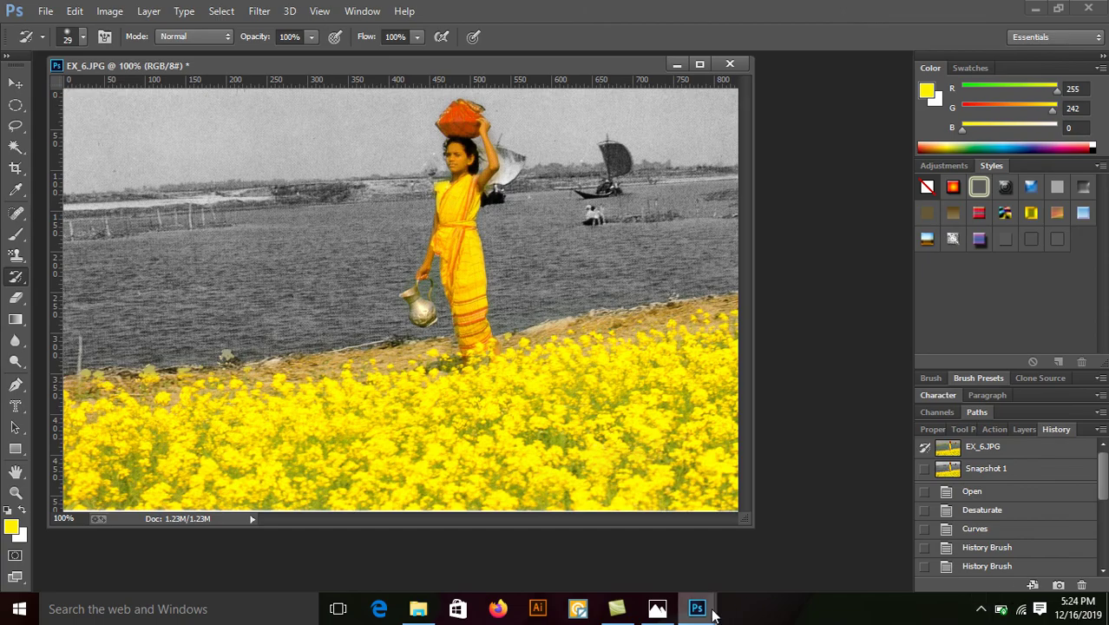
Step: Fill the whole EX_6.JPG canvas with solid yellow using Alt+Delete, checking the tutorial page
{"action": "left_click", "coordinate": [657, 608]}
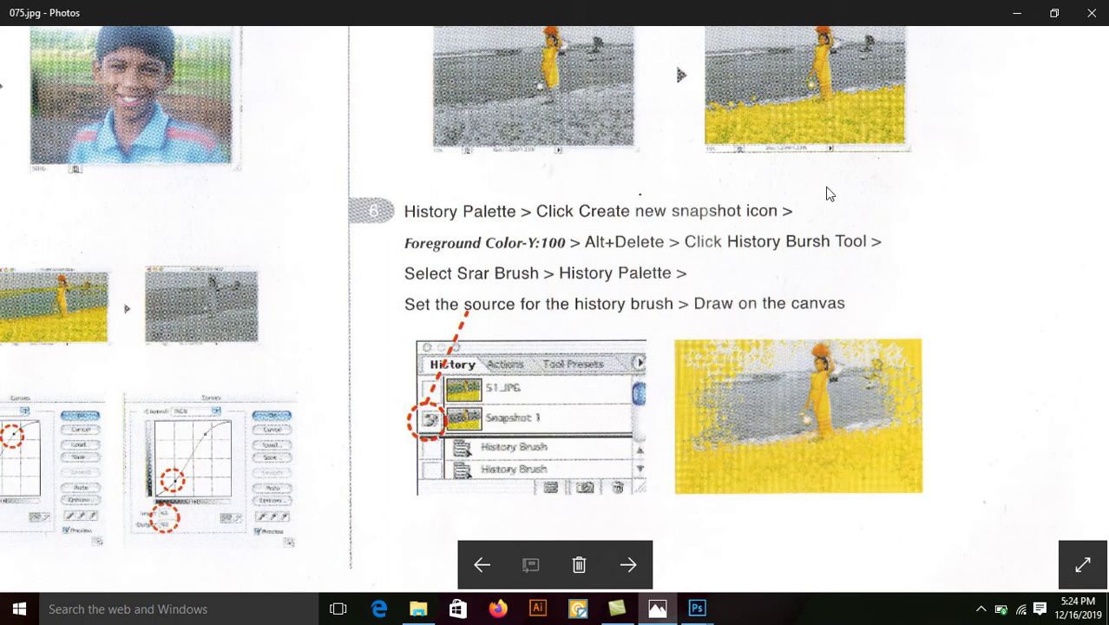
{"action": "left_click", "coordinate": [1020, 13]}
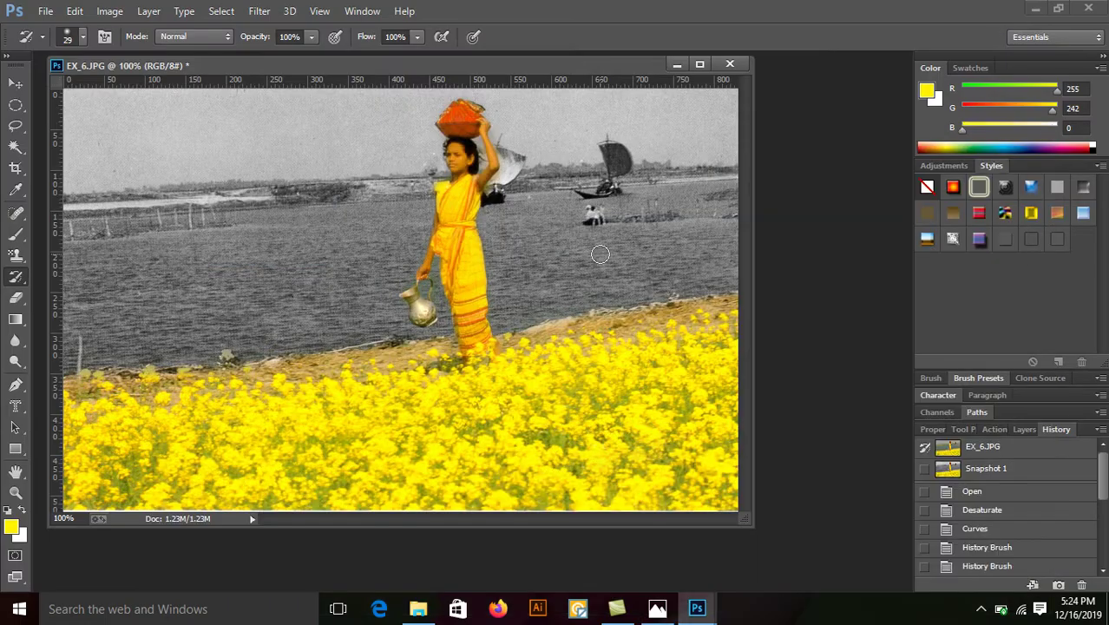
{"action": "key", "text": "alt+Delete"}
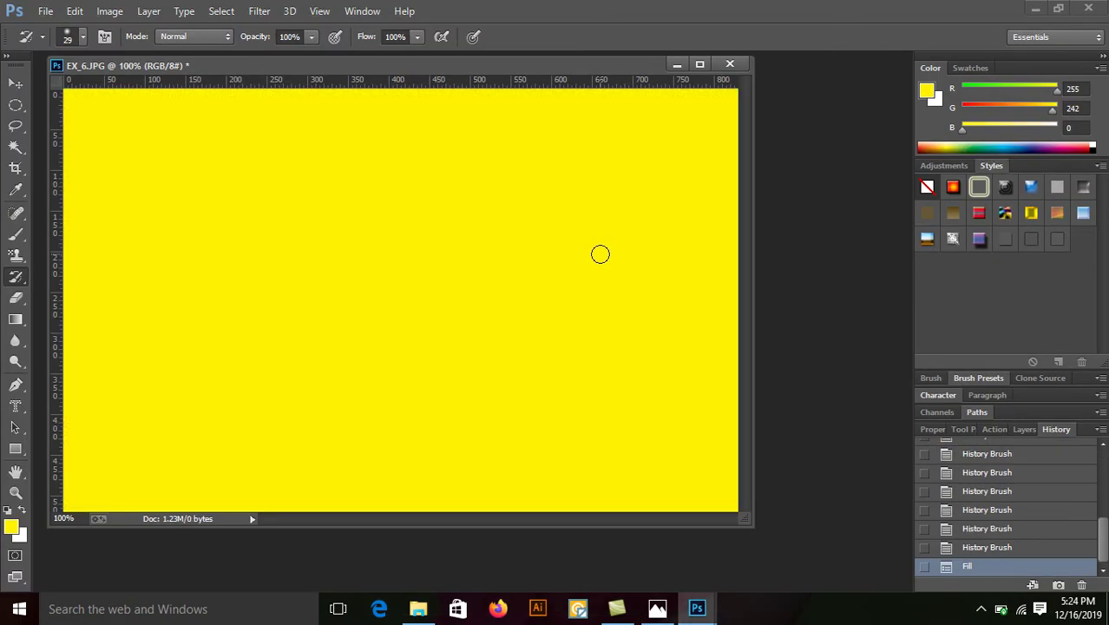
{"action": "left_click", "coordinate": [657, 608]}
{"action": "mouse_move", "coordinate": [771, 260]}
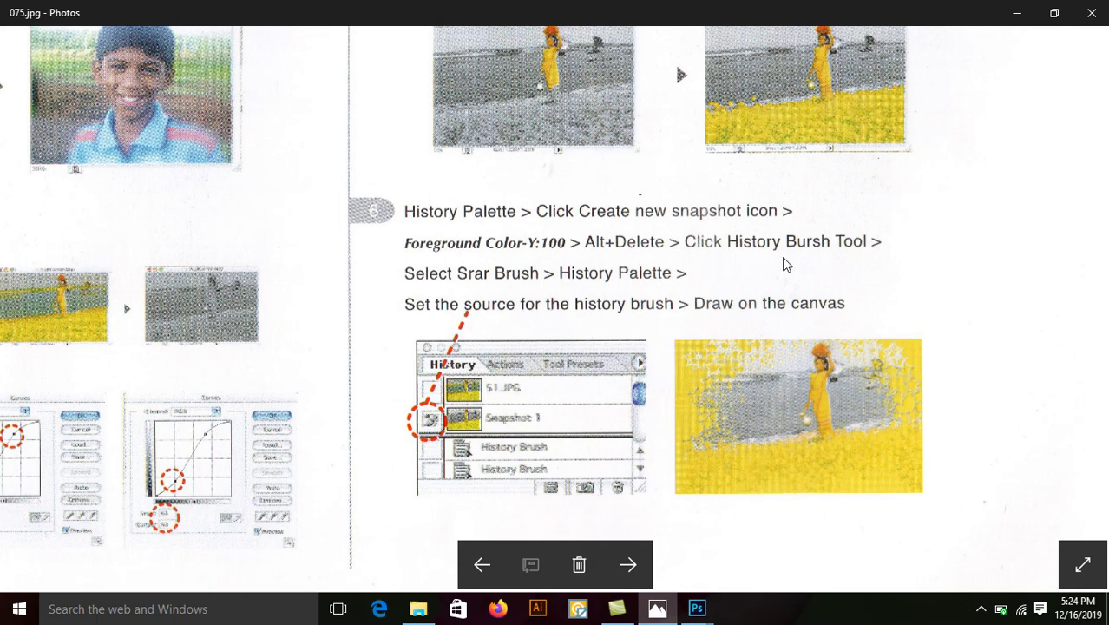
{"action": "left_click", "coordinate": [1017, 13]}
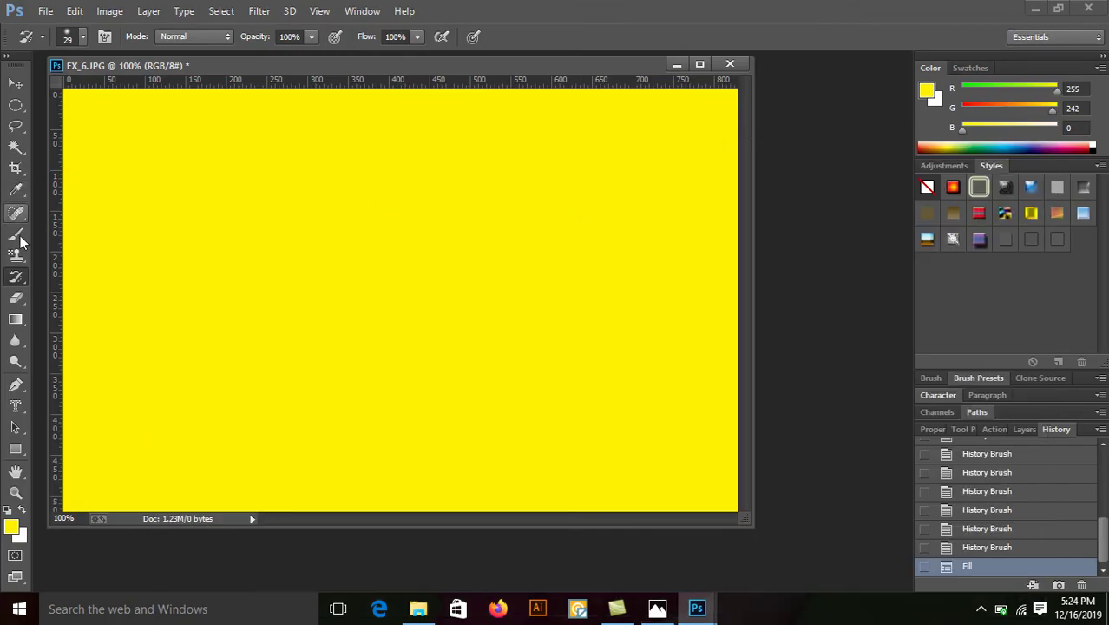
Step: Select the History Brush tool and read the tutorial's brush steps
{"action": "right_click", "coordinate": [18, 277]}
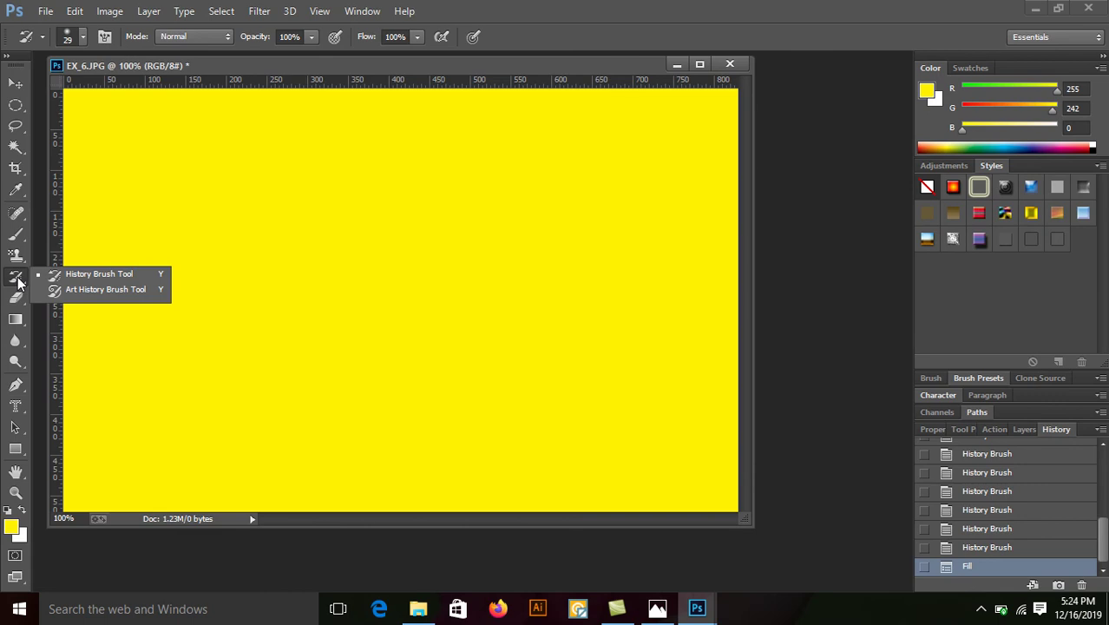
{"action": "left_click", "coordinate": [73, 275]}
{"action": "left_click", "coordinate": [694, 612]}
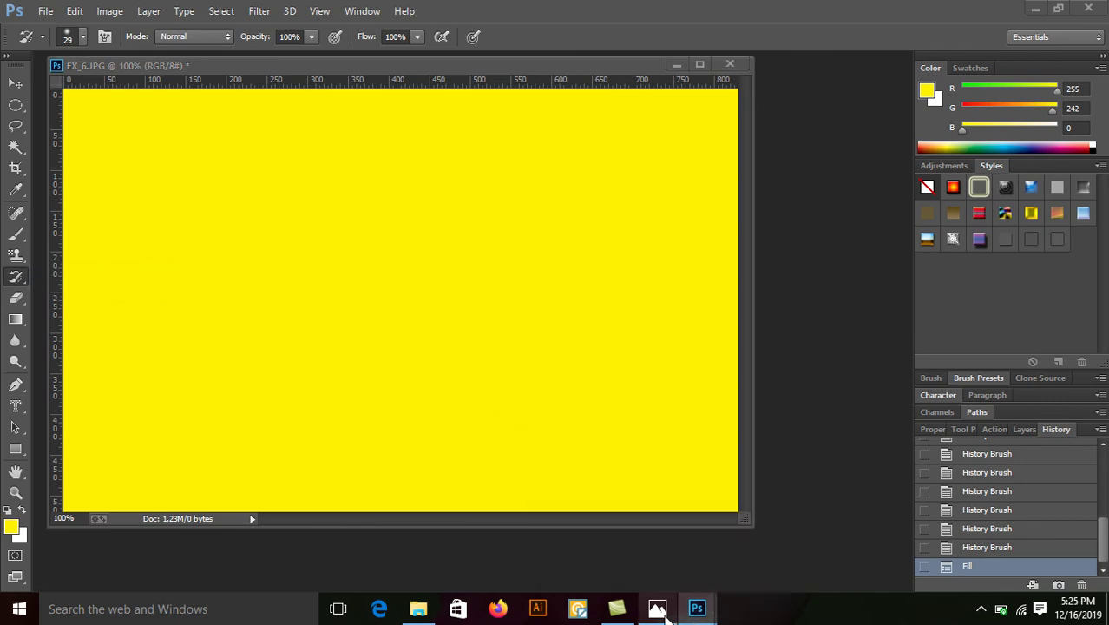
{"action": "left_click", "coordinate": [657, 609]}
{"action": "left_click_drag", "start_coordinate": [745, 436], "coordinate": [745, 395]}
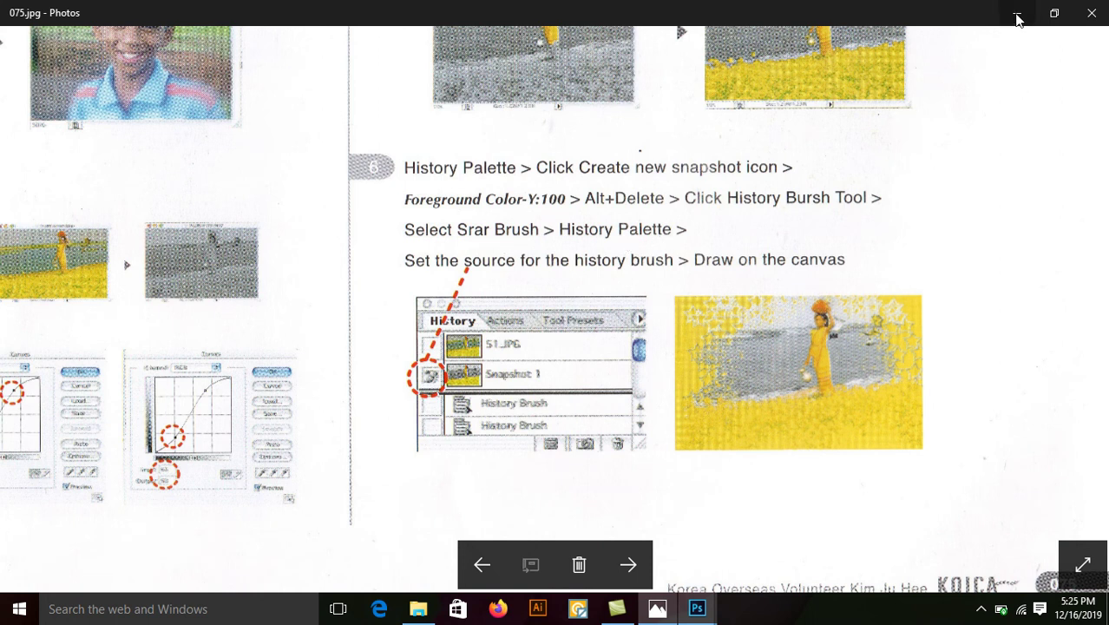
{"action": "left_click", "coordinate": [1017, 13]}
Step: Set Snapshot 1 as the History Brush source and look at the tool presets
{"action": "left_click_drag", "start_coordinate": [1105, 538], "coordinate": [1104, 465]}
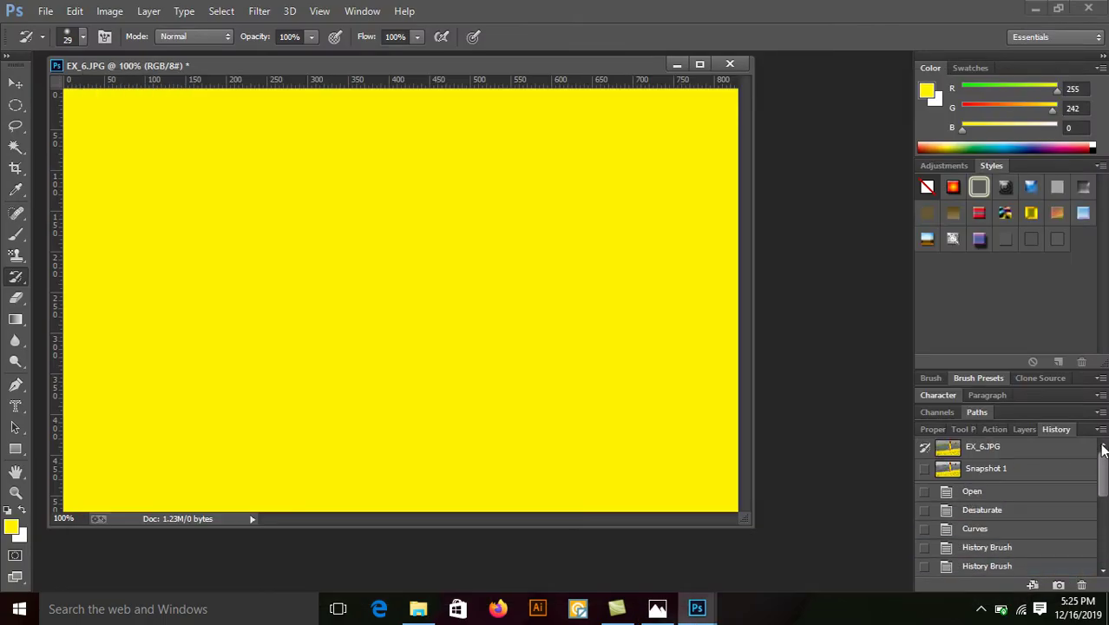
{"action": "left_click", "coordinate": [925, 470]}
{"action": "left_click", "coordinate": [657, 610]}
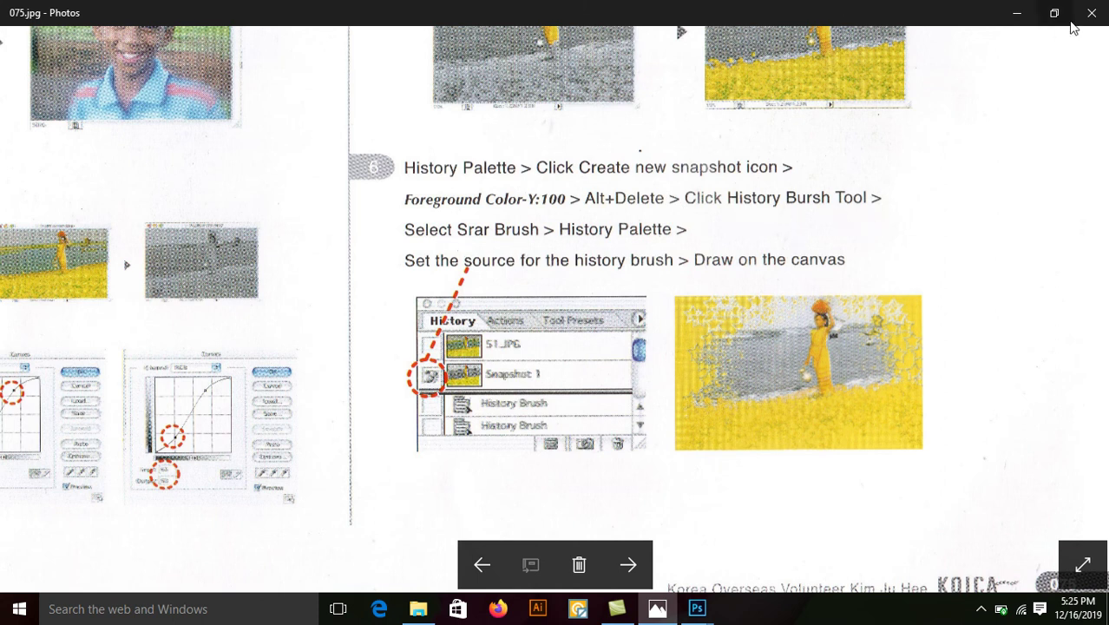
{"action": "left_click", "coordinate": [1016, 13]}
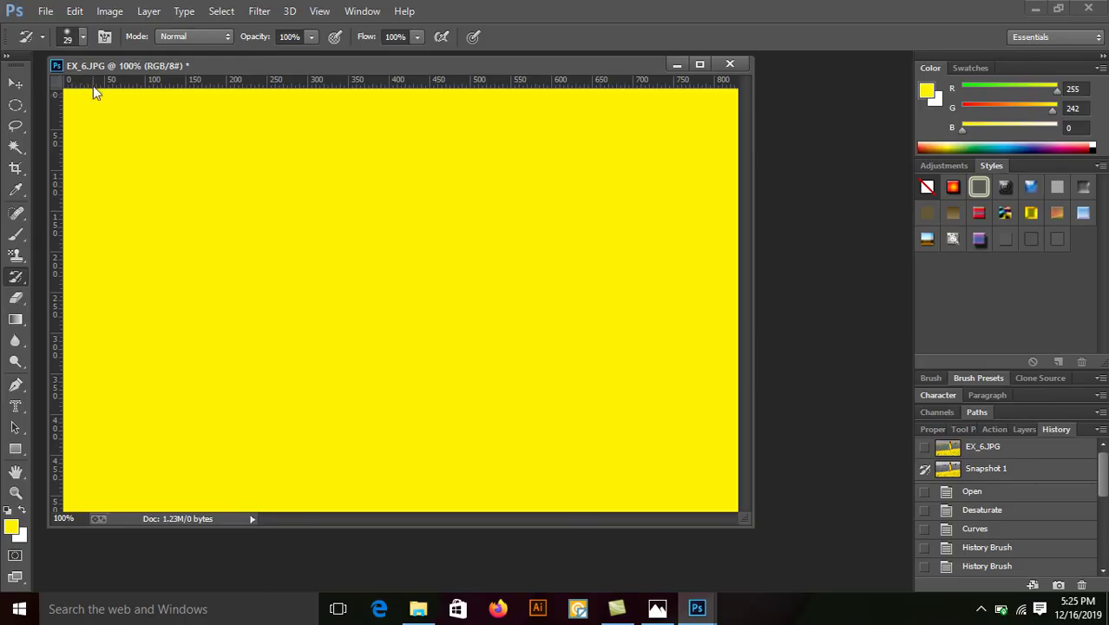
{"action": "right_click", "coordinate": [44, 35]}
{"action": "left_click", "coordinate": [44, 35]}
{"action": "left_click", "coordinate": [44, 35]}
Step: Dismiss the brush settings' not-enough-room warning and expand the full History list
{"action": "right_click", "coordinate": [15, 277]}
{"action": "left_click", "coordinate": [41, 277]}
{"action": "left_click", "coordinate": [103, 37]}
{"action": "left_click", "coordinate": [632, 290]}
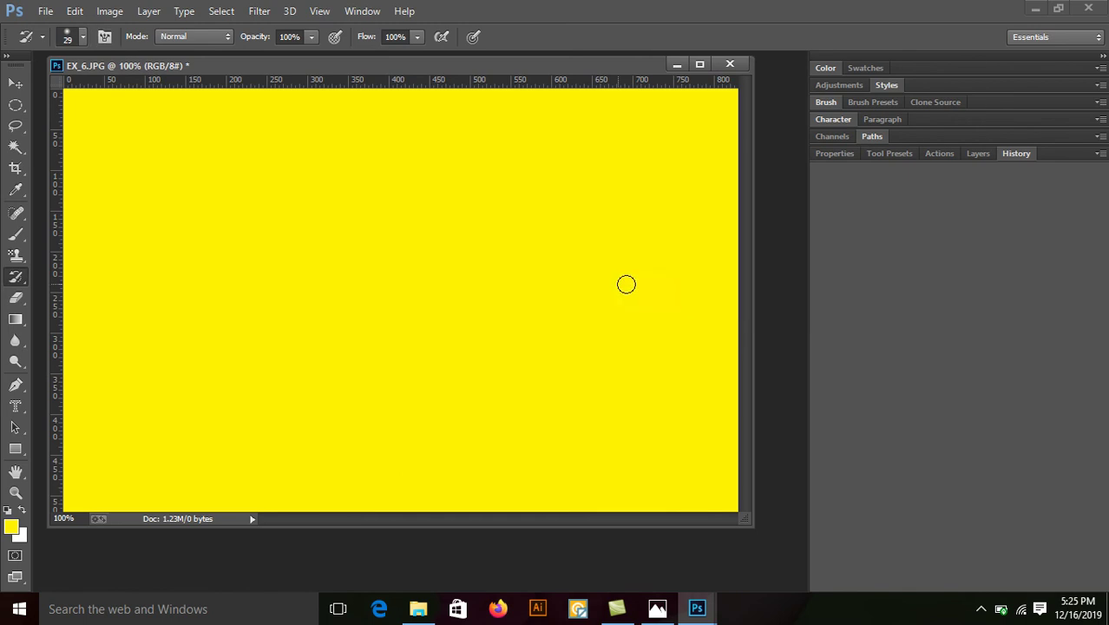
{"action": "left_click", "coordinate": [1004, 155]}
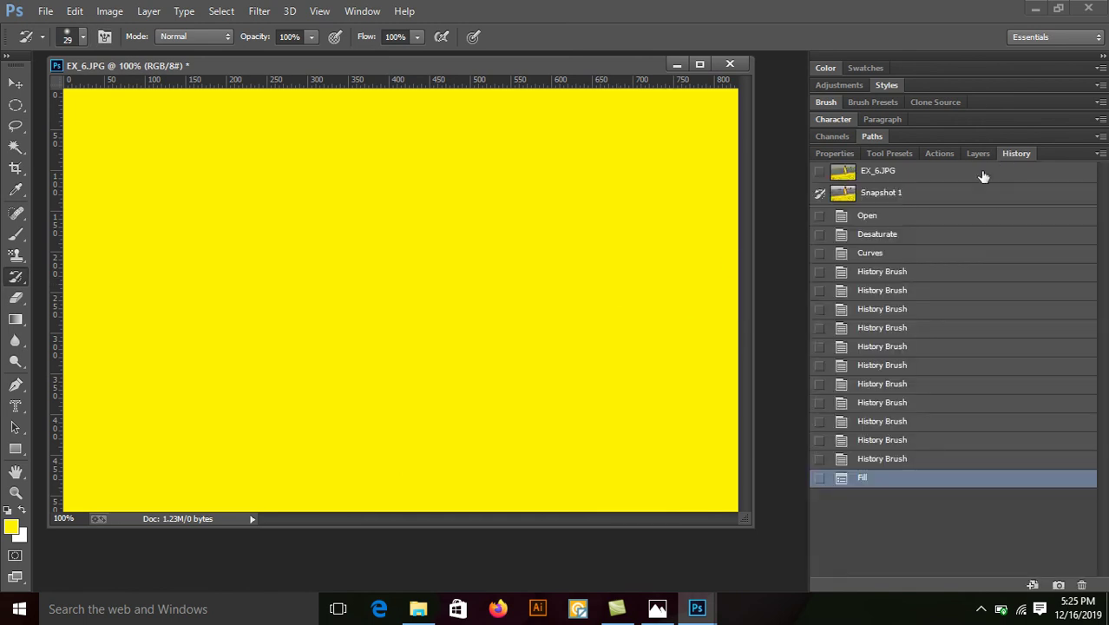
Step: Browse the brush shapes in the Brush Preset picker, then bring back the tutorial page
{"action": "left_click", "coordinate": [83, 37]}
{"action": "left_click_drag", "start_coordinate": [183, 175], "coordinate": [187, 231]}
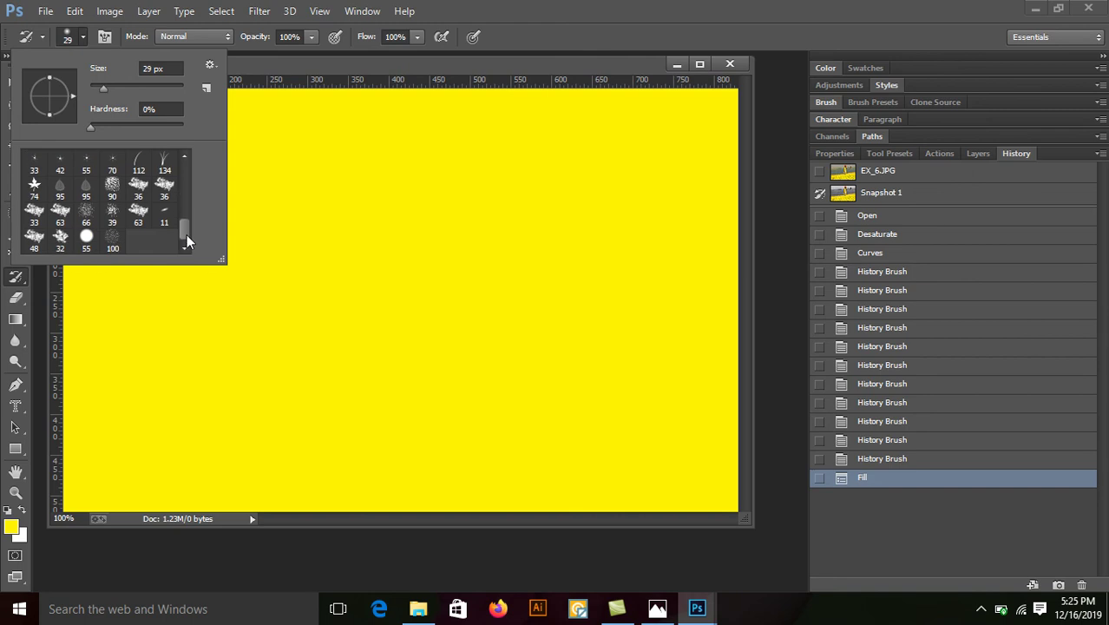
{"action": "mouse_move", "coordinate": [186, 227]}
{"action": "left_mouse_down"}
{"action": "mouse_move", "coordinate": [185, 177]}
{"action": "mouse_move", "coordinate": [186, 209]}
{"action": "left_mouse_up"}
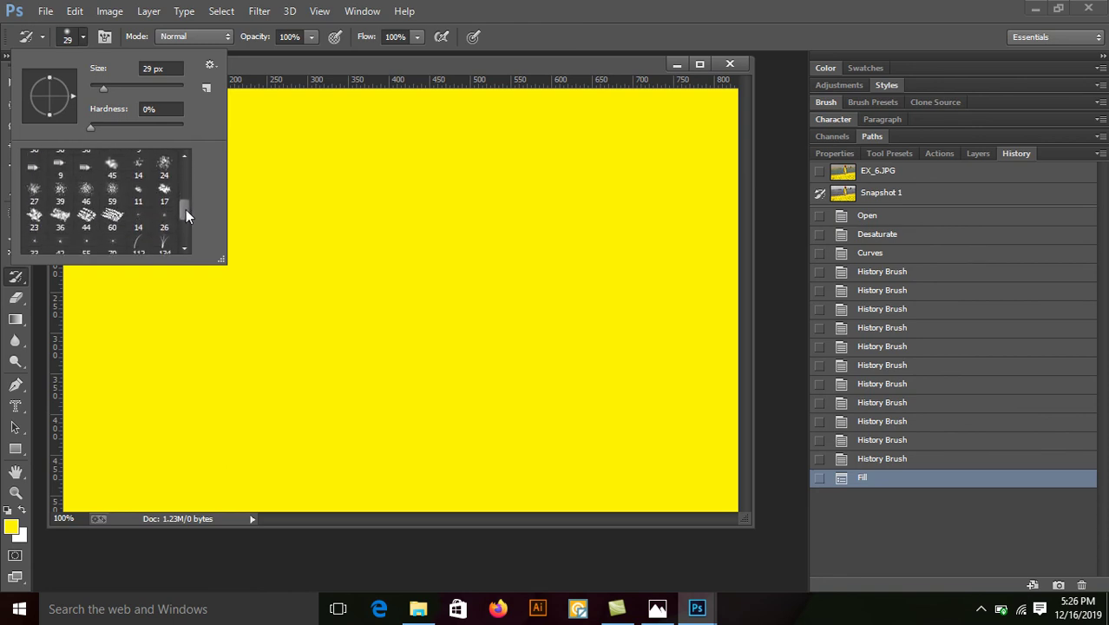
{"action": "mouse_move", "coordinate": [181, 206]}
{"action": "left_mouse_down"}
{"action": "mouse_move", "coordinate": [181, 226]}
{"action": "mouse_move", "coordinate": [181, 216]}
{"action": "left_mouse_up"}
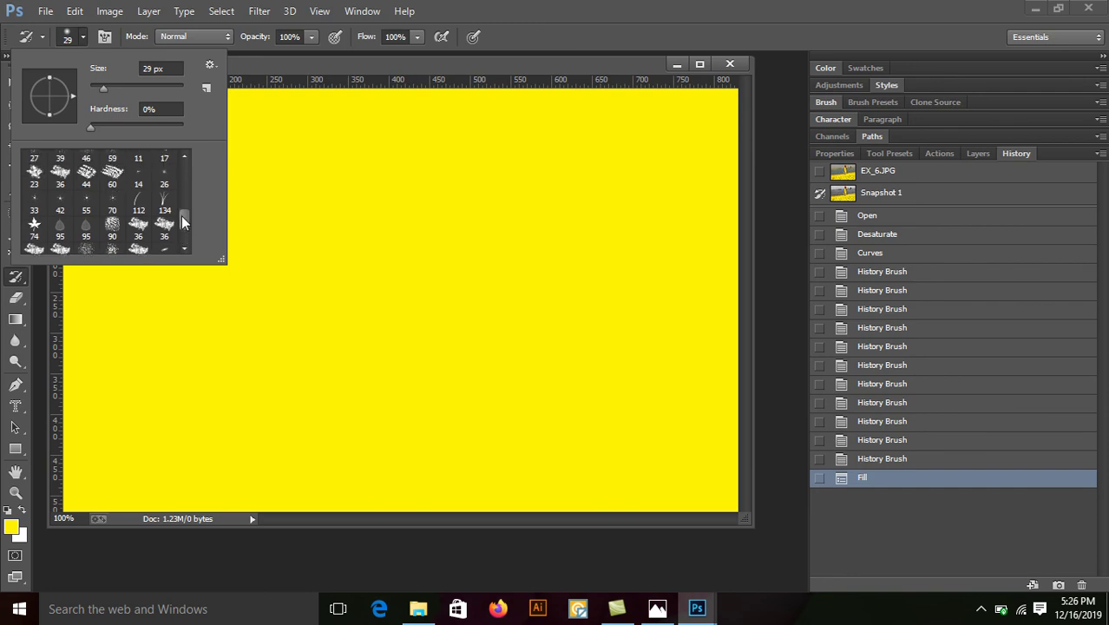
{"action": "left_click", "coordinate": [659, 609]}
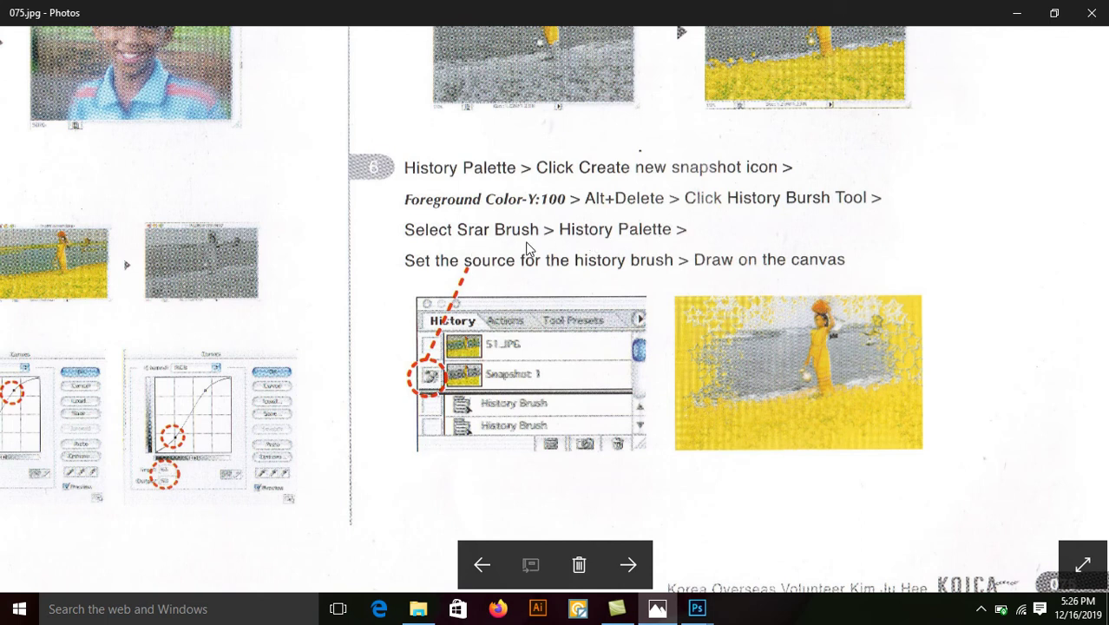
Step: Load the Brushes tool preset set, replacing the current tool presets
{"action": "left_click", "coordinate": [1017, 13]}
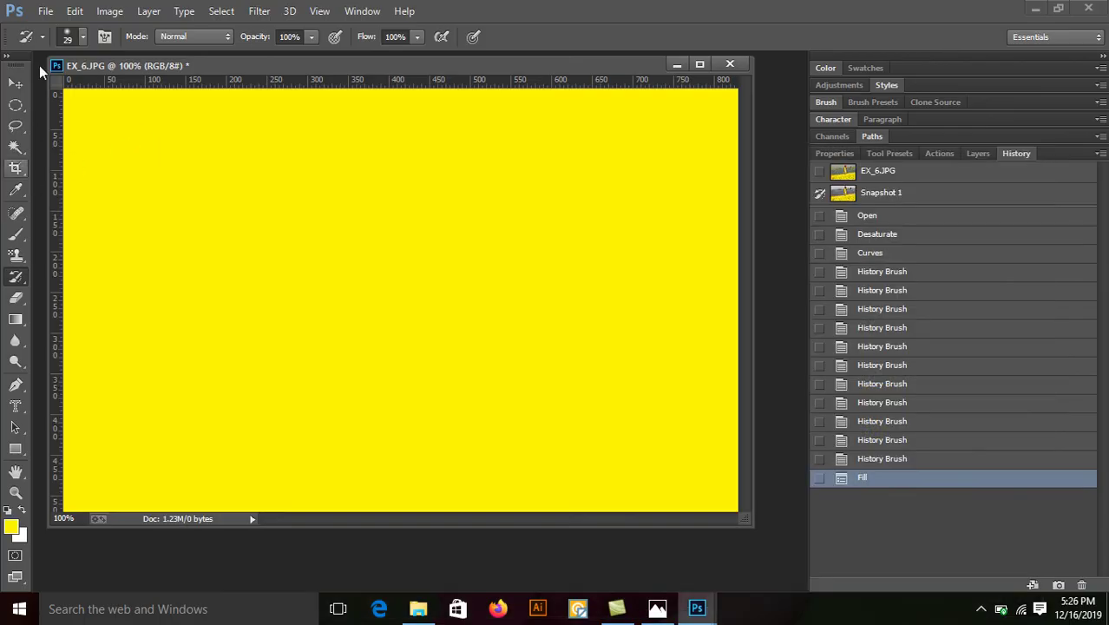
{"action": "left_click", "coordinate": [82, 37]}
{"action": "left_click", "coordinate": [41, 38]}
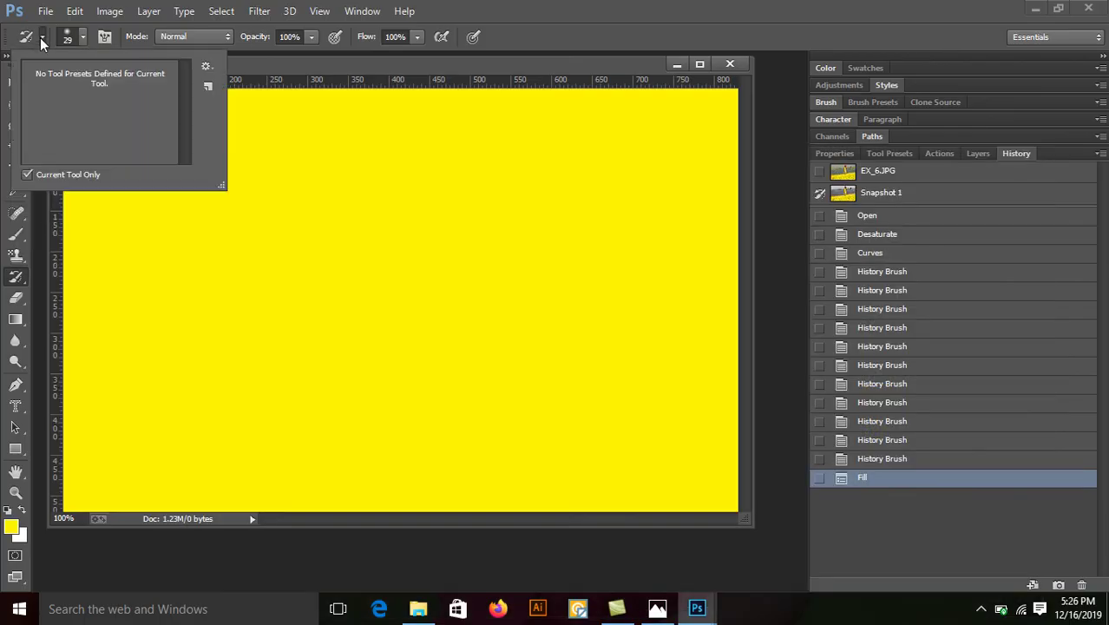
{"action": "left_click", "coordinate": [207, 66]}
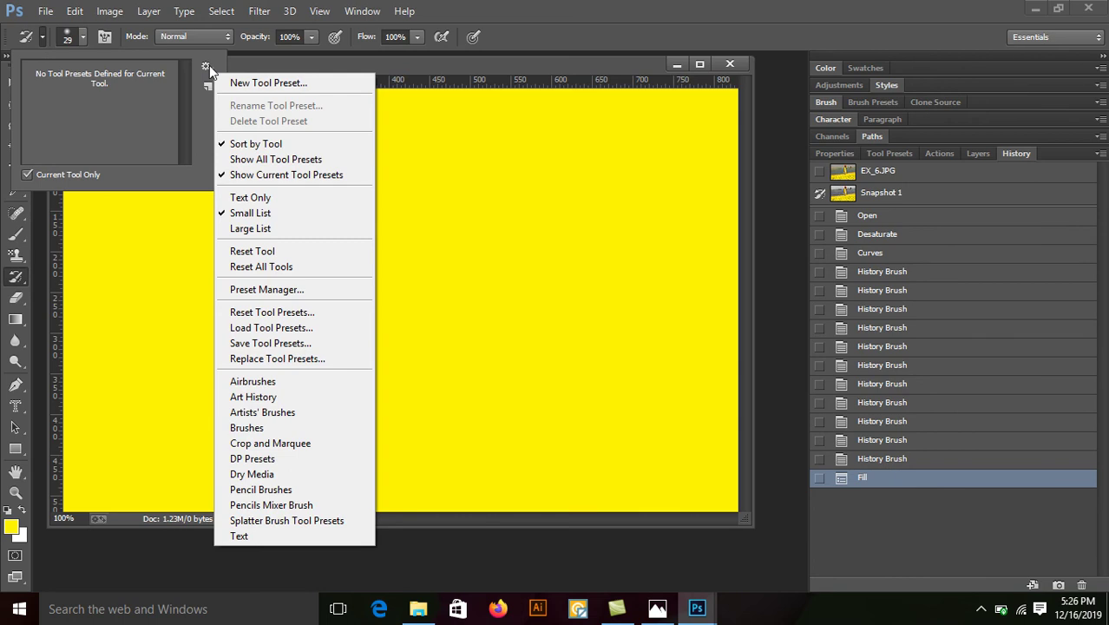
{"action": "left_click", "coordinate": [288, 428]}
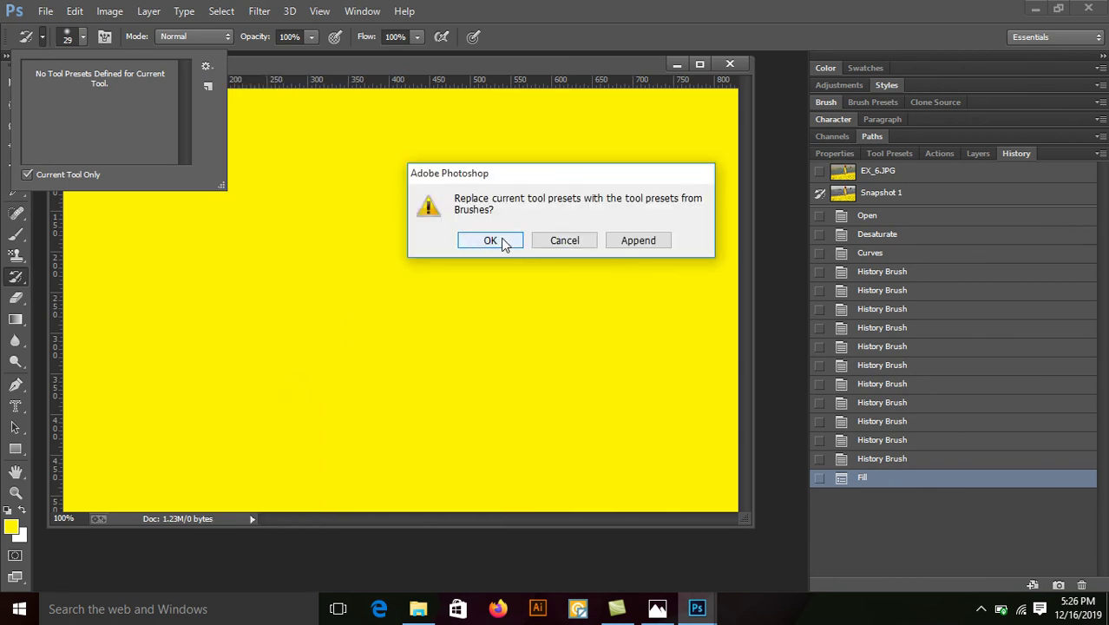
{"action": "left_click", "coordinate": [491, 240]}
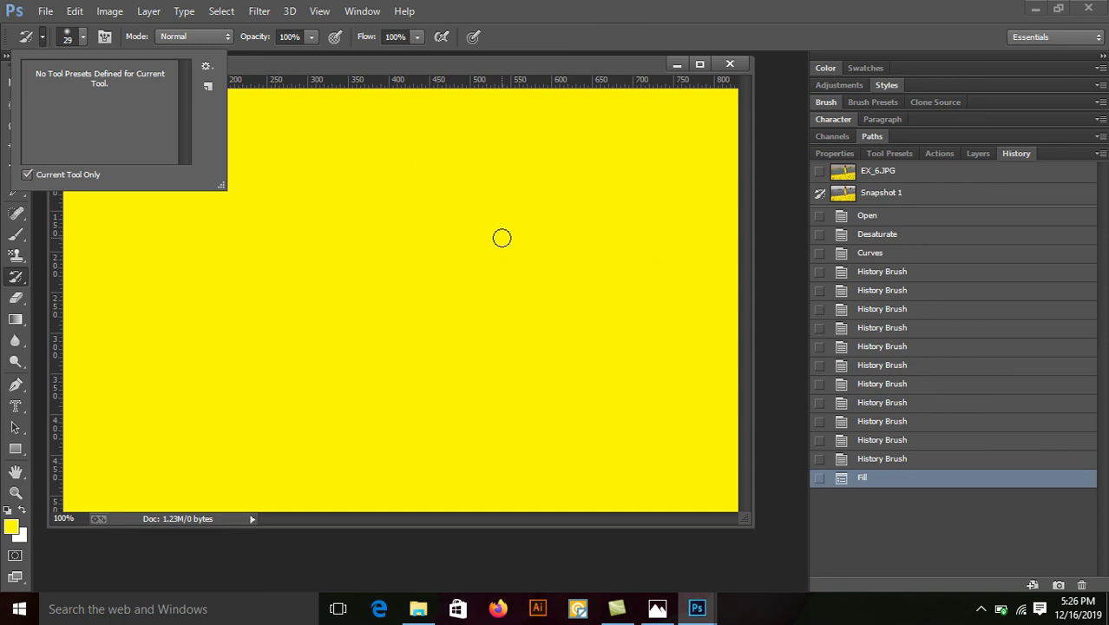
{"action": "left_click", "coordinate": [206, 67]}
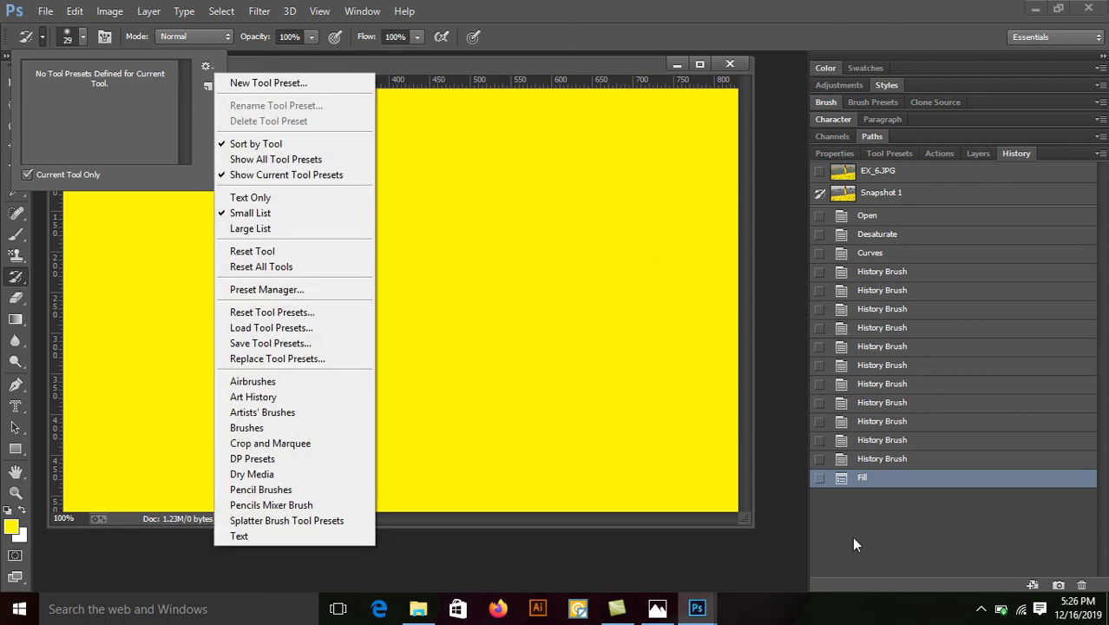
{"action": "left_click", "coordinate": [982, 609]}
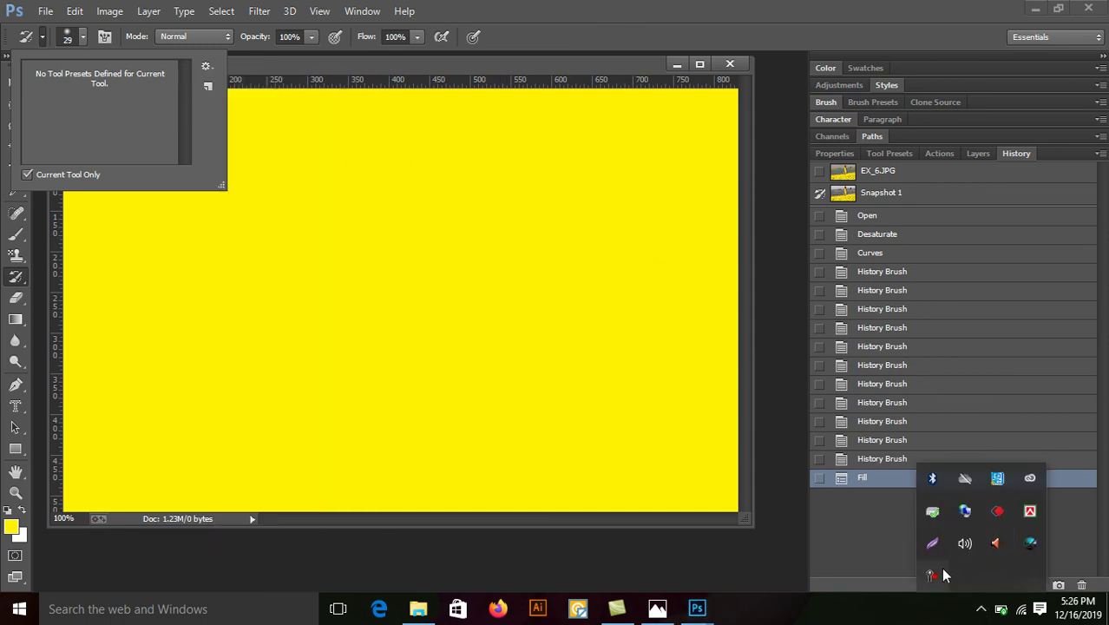
{"action": "left_click", "coordinate": [996, 544]}
{"action": "left_click", "coordinate": [1030, 525]}
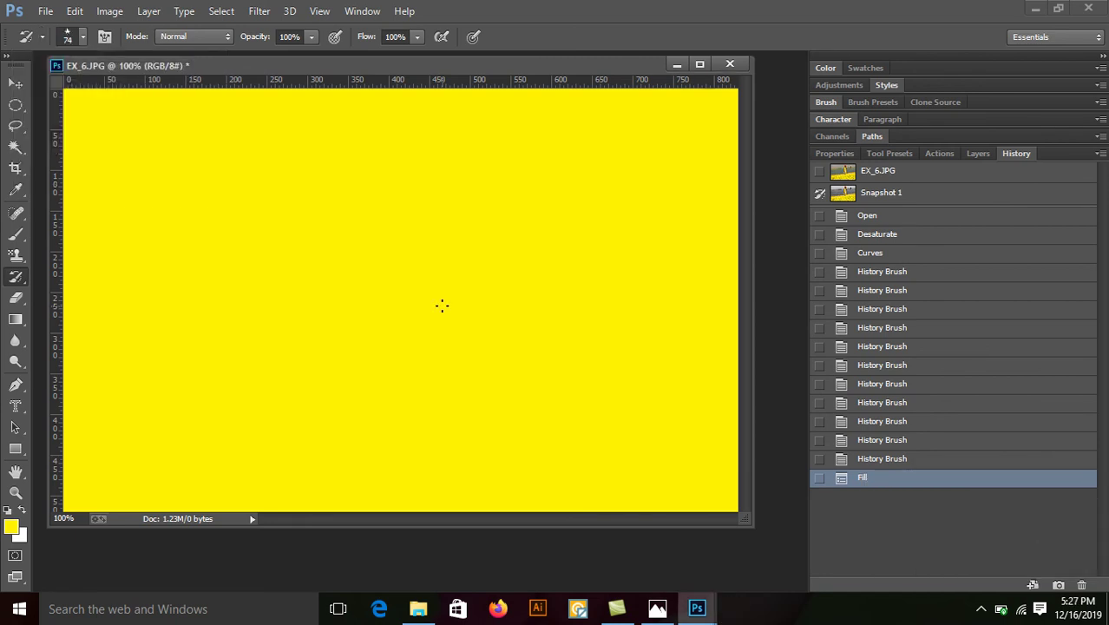
Step: Append the Assorted Brushes library and select the 19 px star brush
{"action": "left_click", "coordinate": [82, 37]}
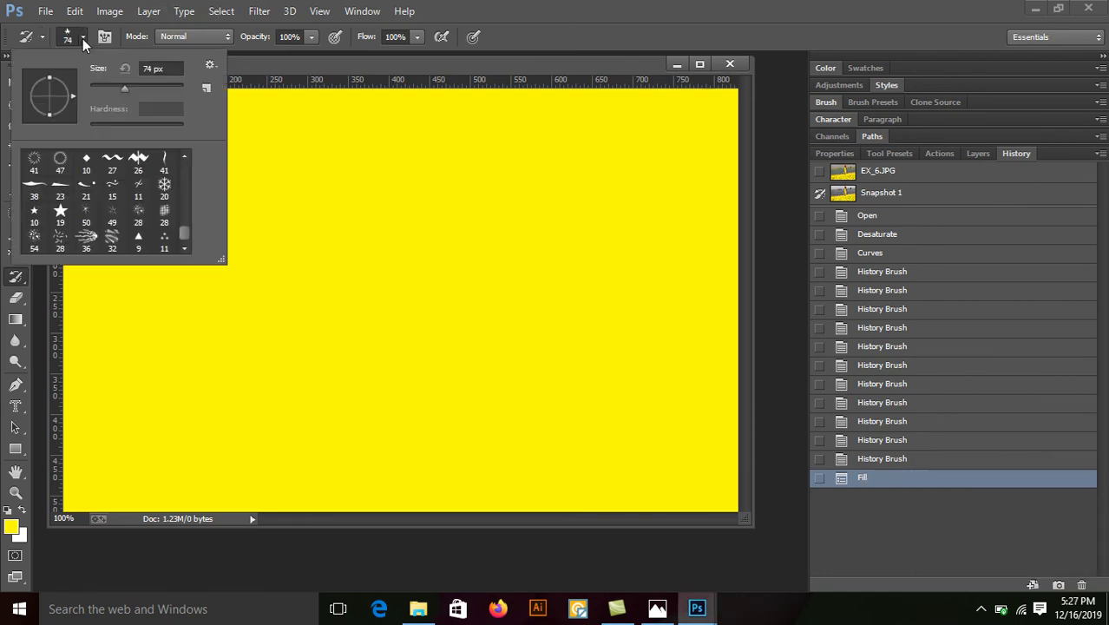
{"action": "left_click", "coordinate": [210, 67]}
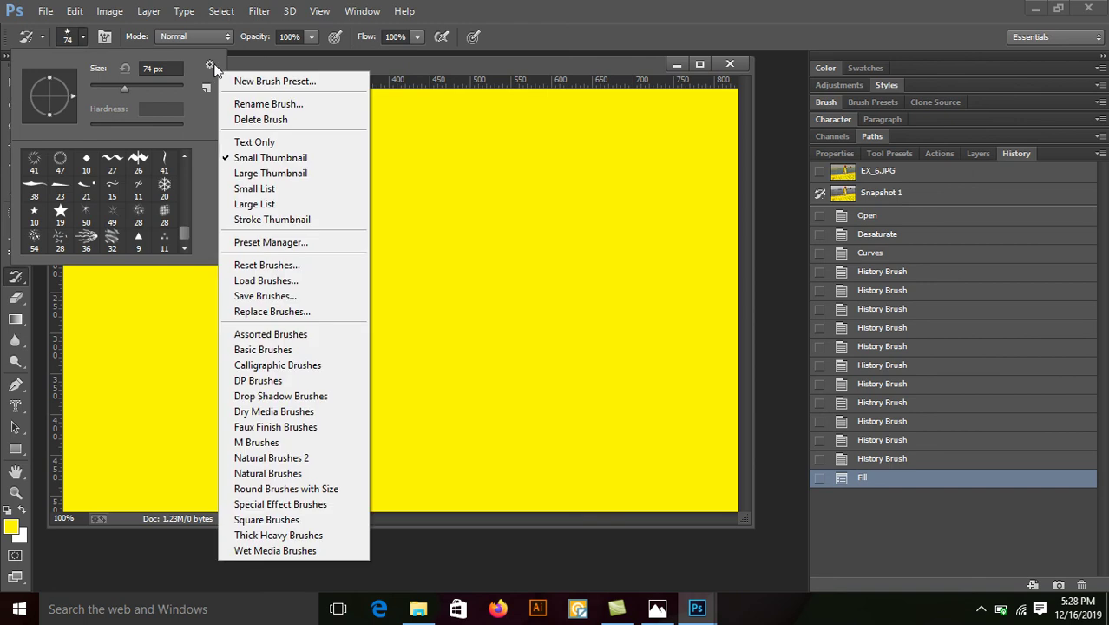
{"action": "left_click", "coordinate": [320, 336]}
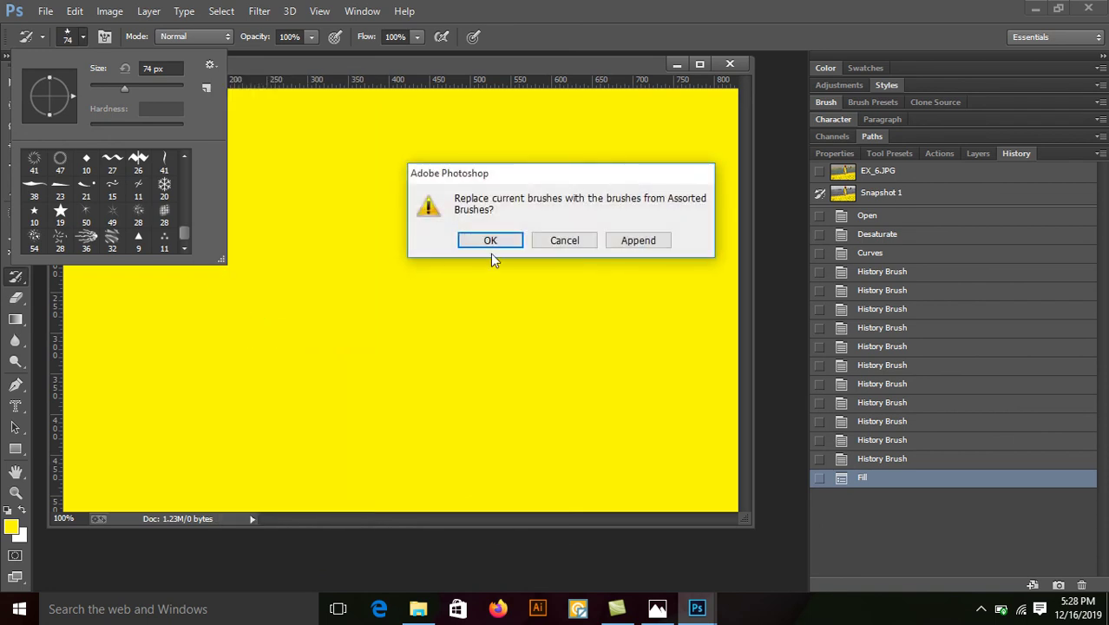
{"action": "left_click", "coordinate": [640, 243]}
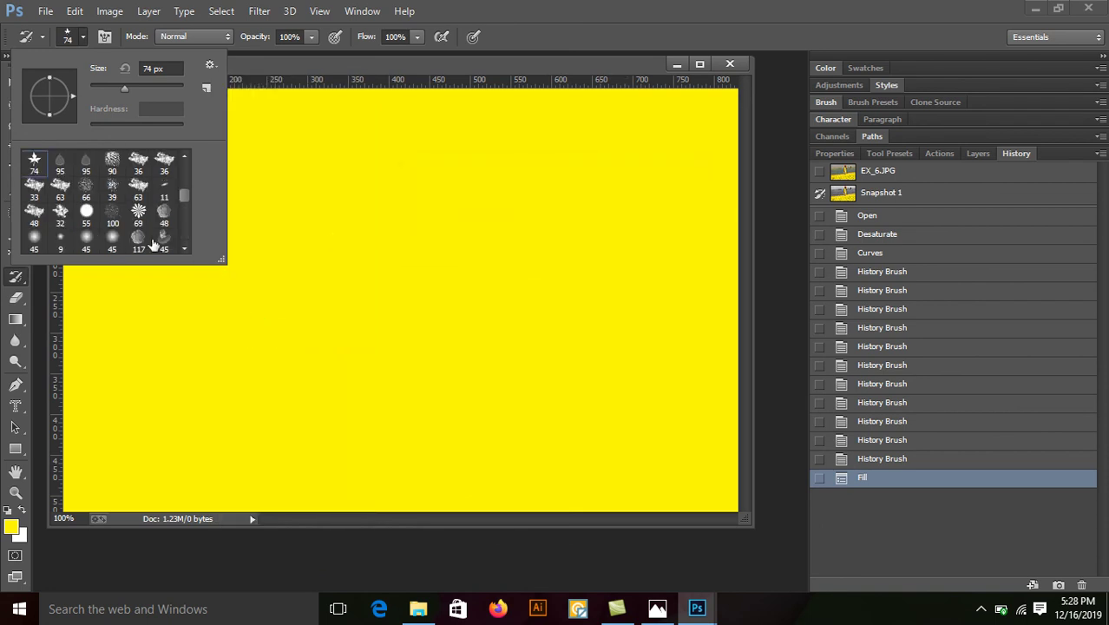
{"action": "left_click_drag", "start_coordinate": [184, 198], "coordinate": [188, 222]}
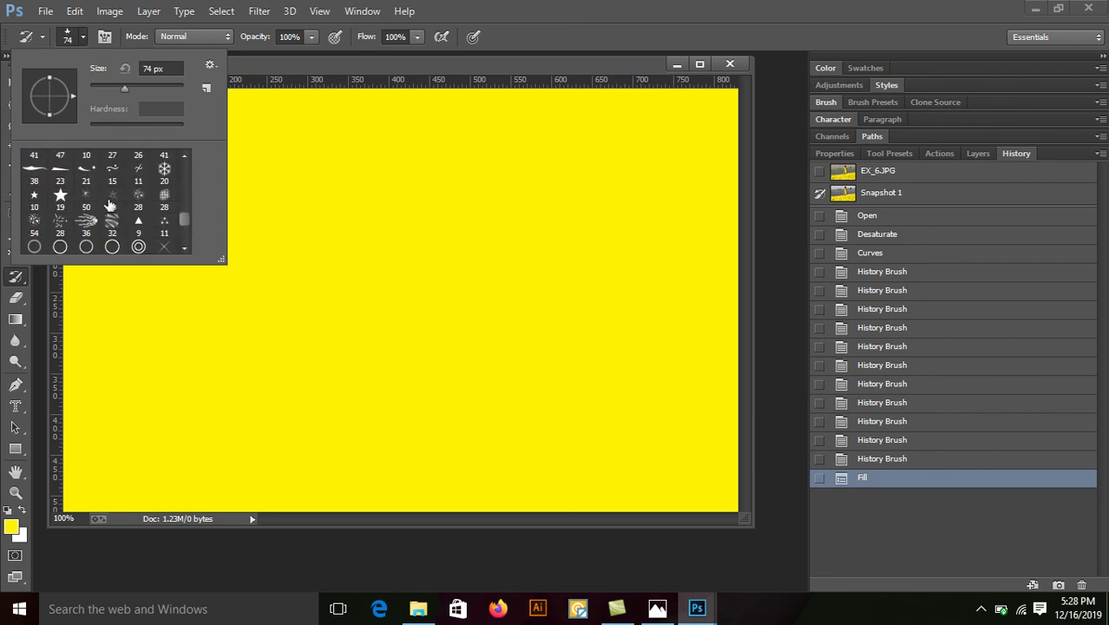
{"action": "left_click", "coordinate": [62, 196]}
{"action": "left_click", "coordinate": [535, 26]}
{"action": "mouse_move", "coordinate": [657, 608]}
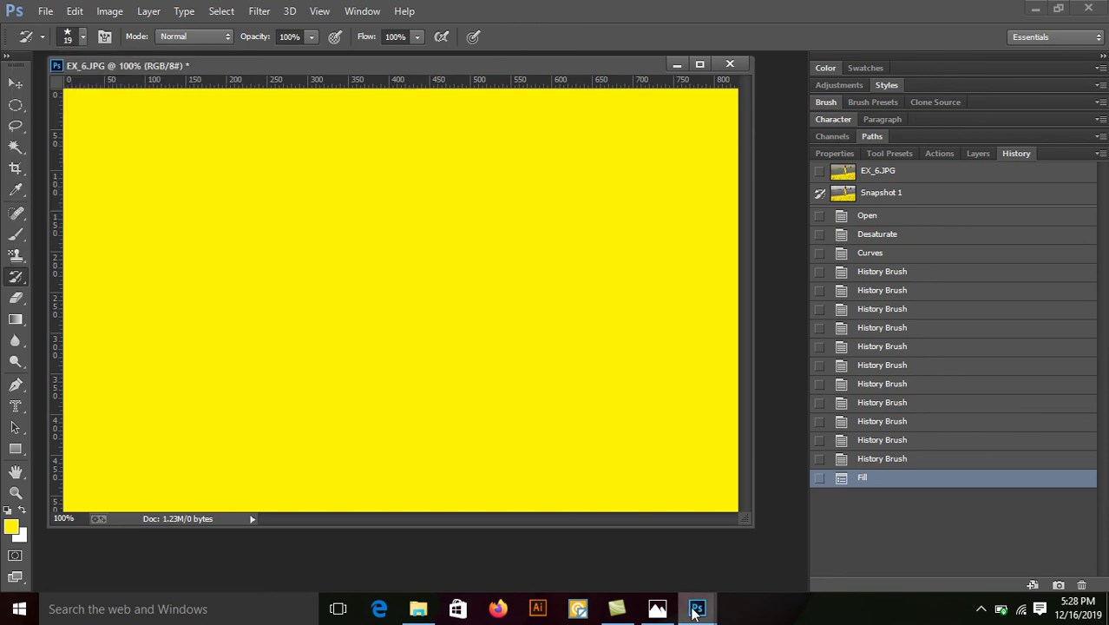
Step: Bring up tutorial page 075.jpg and scroll down to step 6
{"action": "left_click", "coordinate": [658, 610]}
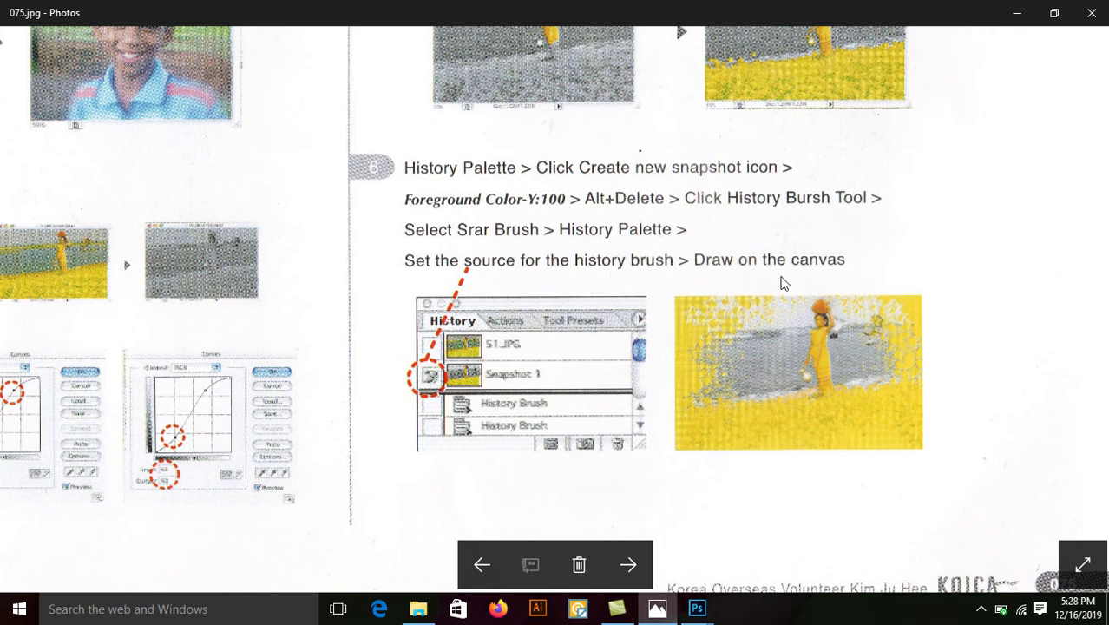
{"action": "scroll", "coordinate": [661, 365], "scroll_direction": "down", "scroll_amount": 1}
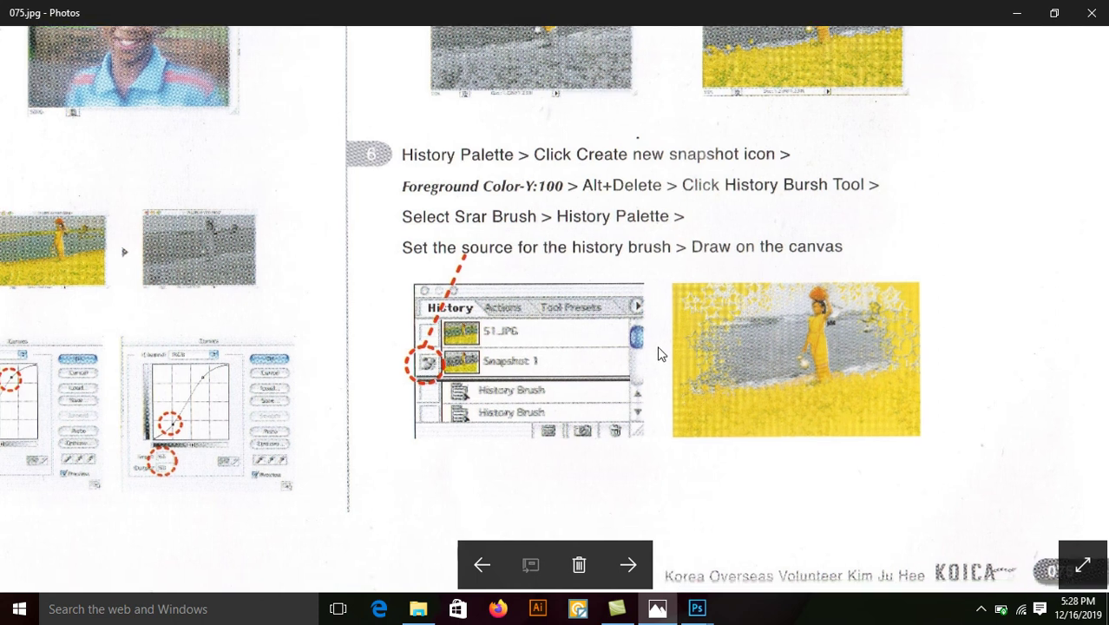
{"action": "scroll", "coordinate": [685, 262], "scroll_direction": "down", "scroll_amount": 1}
Step: Test and undo a 19 px star stroke, then switch to the 10 px star and test-and-undo again
{"action": "left_click", "coordinate": [1019, 8]}
{"action": "mouse_move", "coordinate": [202, 250]}
{"action": "left_mouse_down"}
{"action": "mouse_move", "coordinate": [413, 227]}
{"action": "mouse_move", "coordinate": [270, 211]}
{"action": "mouse_move", "coordinate": [334, 228]}
{"action": "mouse_move", "coordinate": [239, 227]}
{"action": "mouse_move", "coordinate": [403, 193]}
{"action": "mouse_move", "coordinate": [278, 210]}
{"action": "mouse_move", "coordinate": [502, 220]}
{"action": "left_mouse_up"}
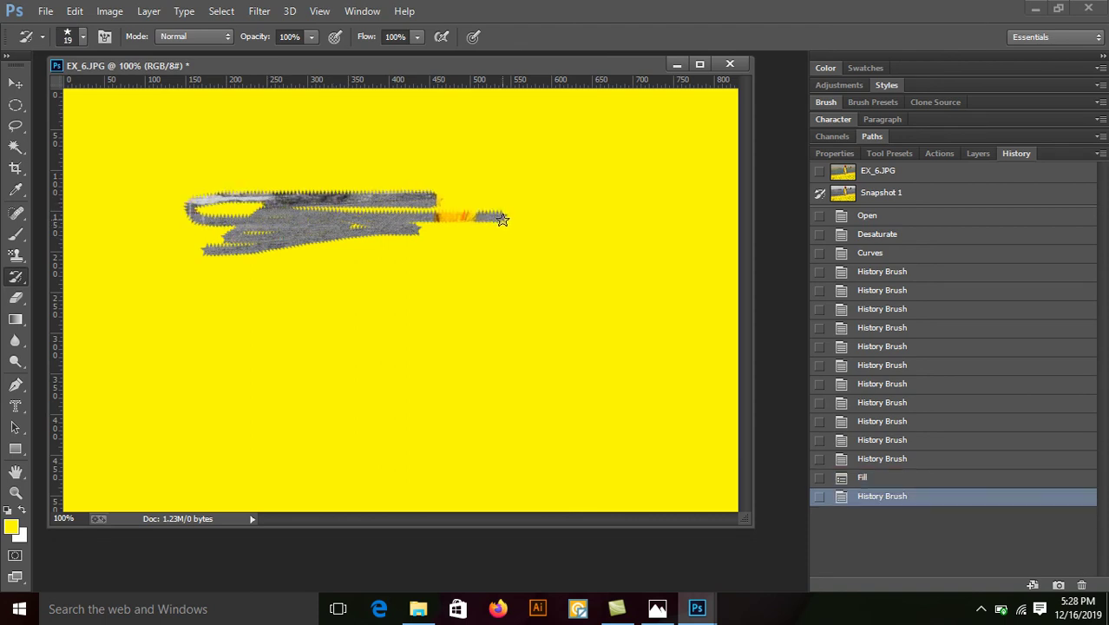
{"action": "key", "text": "ctrl+z"}
{"action": "left_click", "coordinate": [84, 36]}
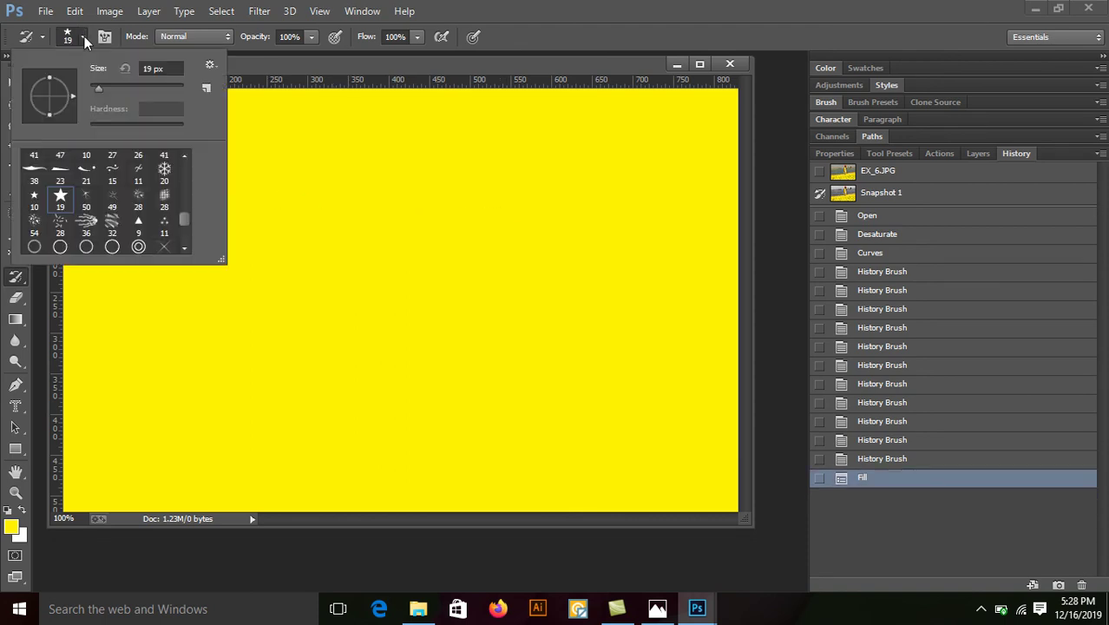
{"action": "mouse_move", "coordinate": [181, 217]}
{"action": "left_mouse_down"}
{"action": "mouse_move", "coordinate": [188, 232]}
{"action": "mouse_move", "coordinate": [188, 217]}
{"action": "left_mouse_up"}
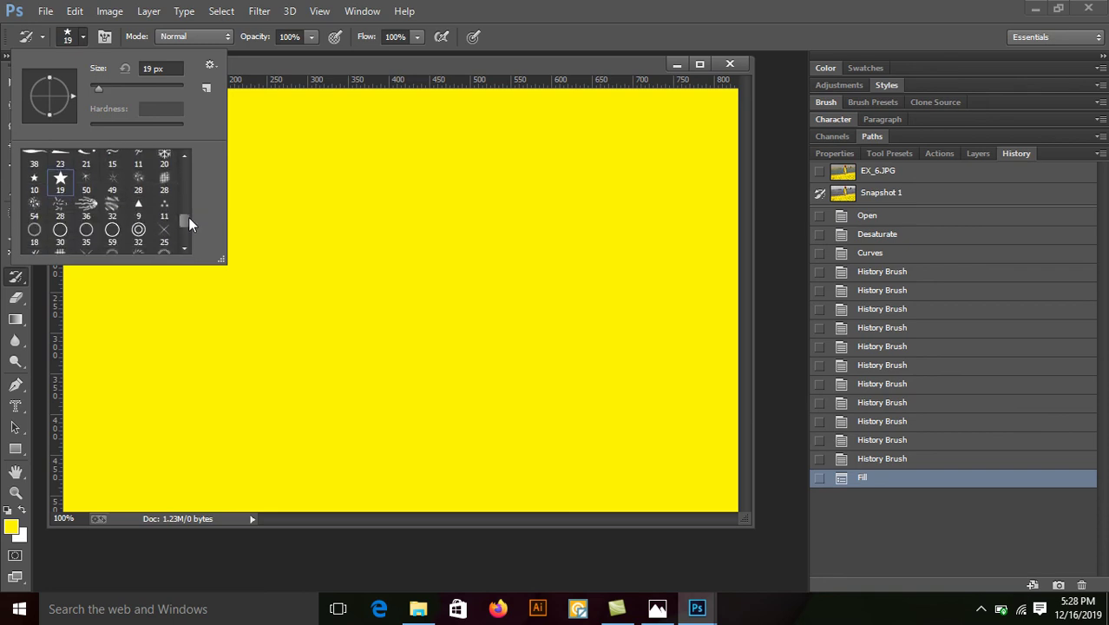
{"action": "left_click", "coordinate": [34, 178]}
{"action": "mouse_move", "coordinate": [340, 272]}
{"action": "left_mouse_down"}
{"action": "mouse_move", "coordinate": [438, 272]}
{"action": "mouse_move", "coordinate": [363, 254]}
{"action": "left_mouse_up"}
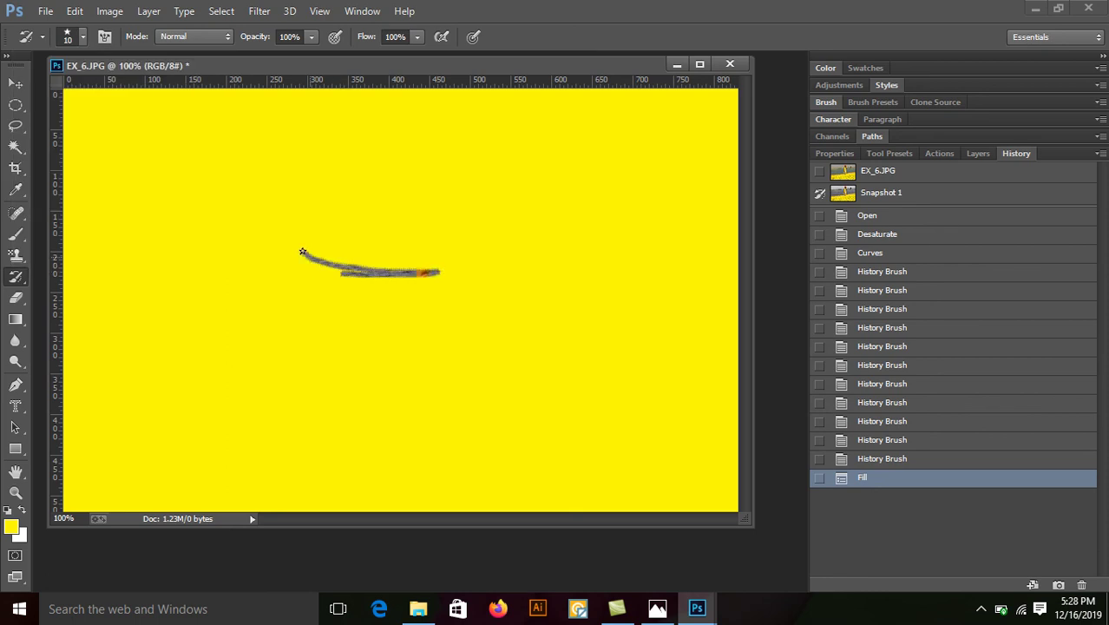
{"action": "key", "text": "ctrl+z"}
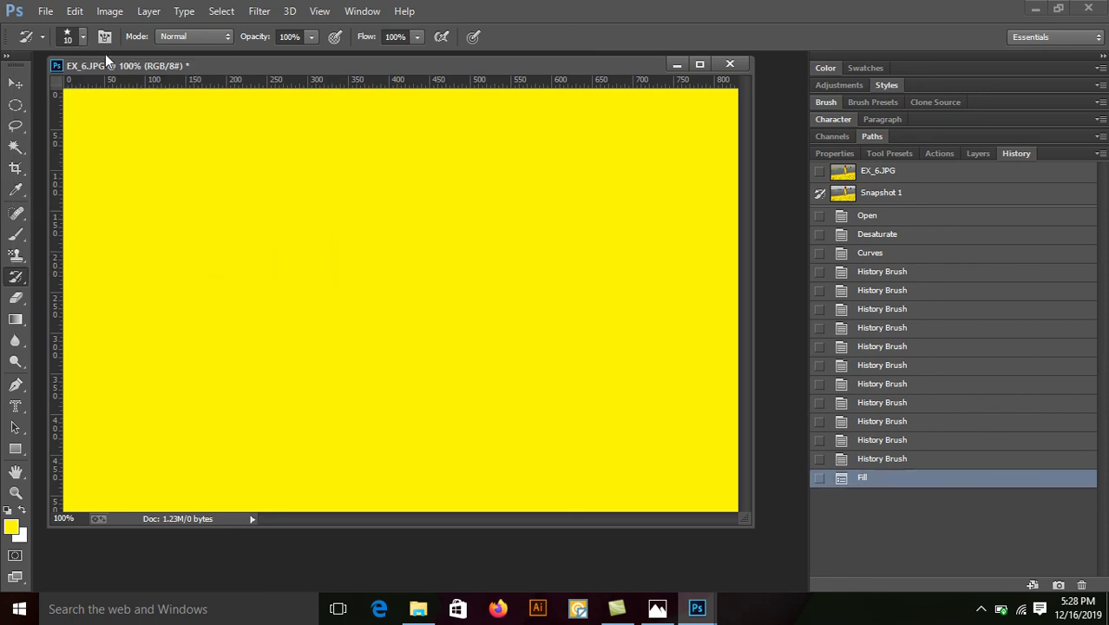
Step: Append the Basic and Calligraphic Brushes libraries to the brush shapes
{"action": "left_click", "coordinate": [85, 33]}
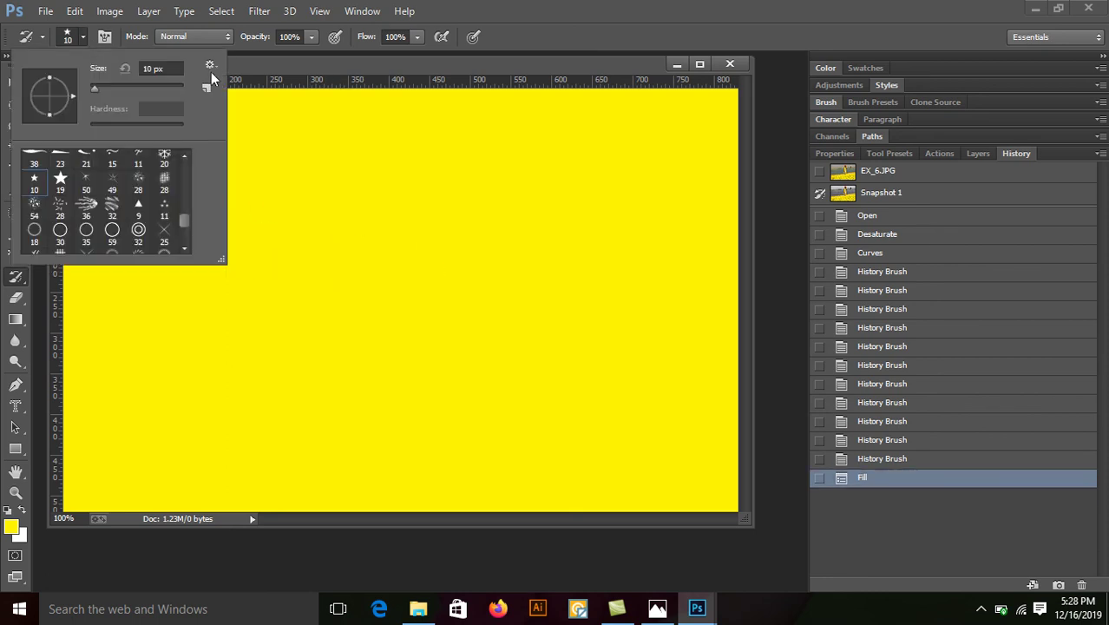
{"action": "left_click", "coordinate": [210, 68]}
{"action": "left_click", "coordinate": [294, 350]}
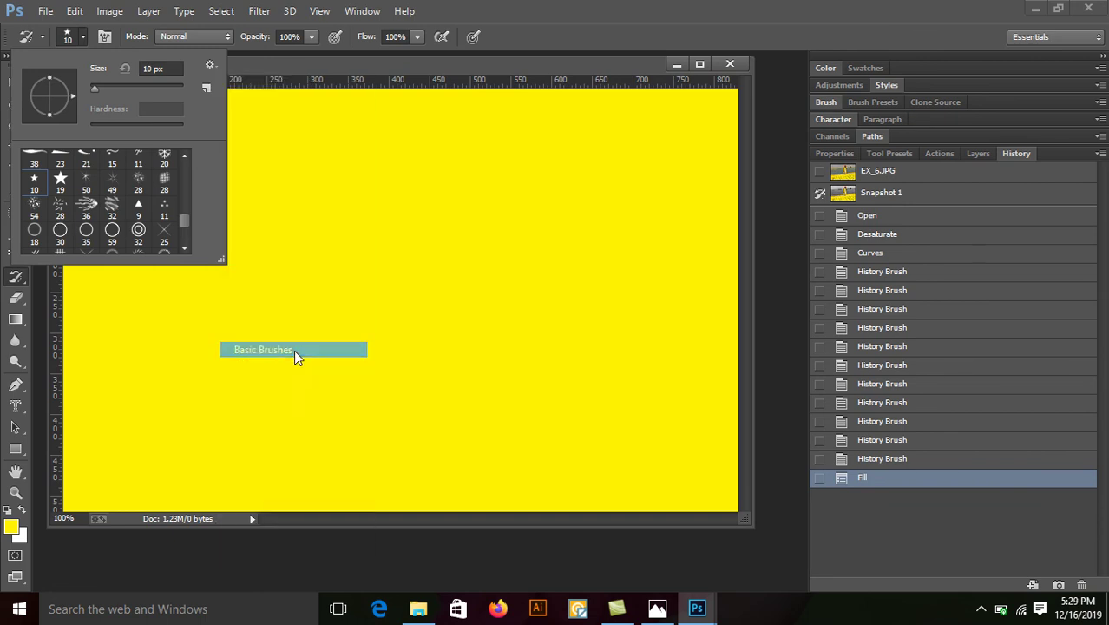
{"action": "left_click", "coordinate": [657, 249]}
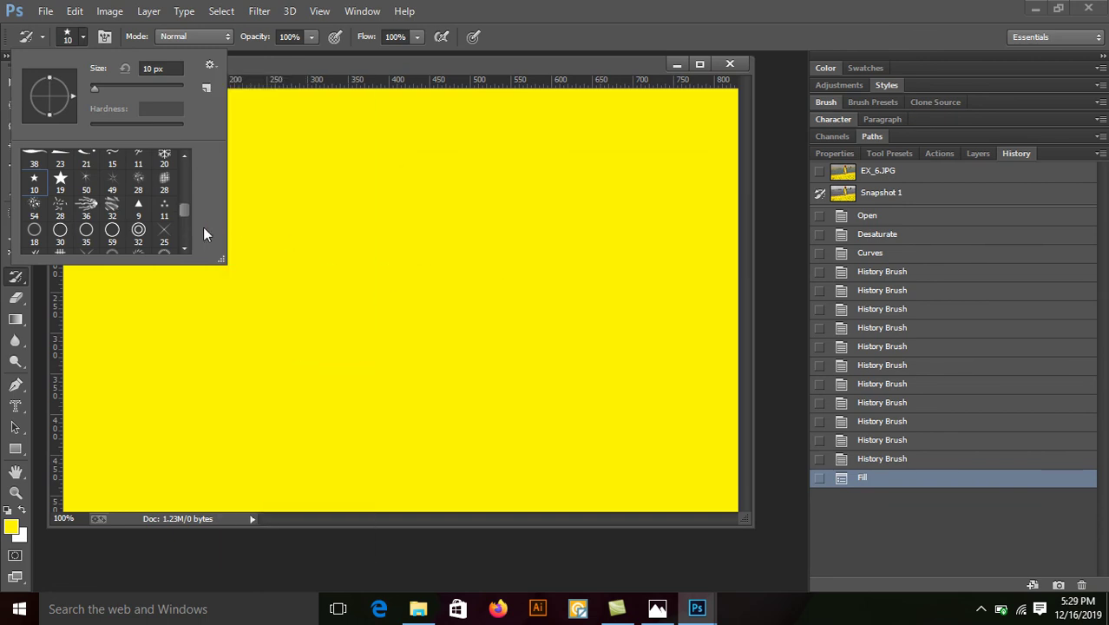
{"action": "left_click_drag", "start_coordinate": [185, 209], "coordinate": [188, 214]}
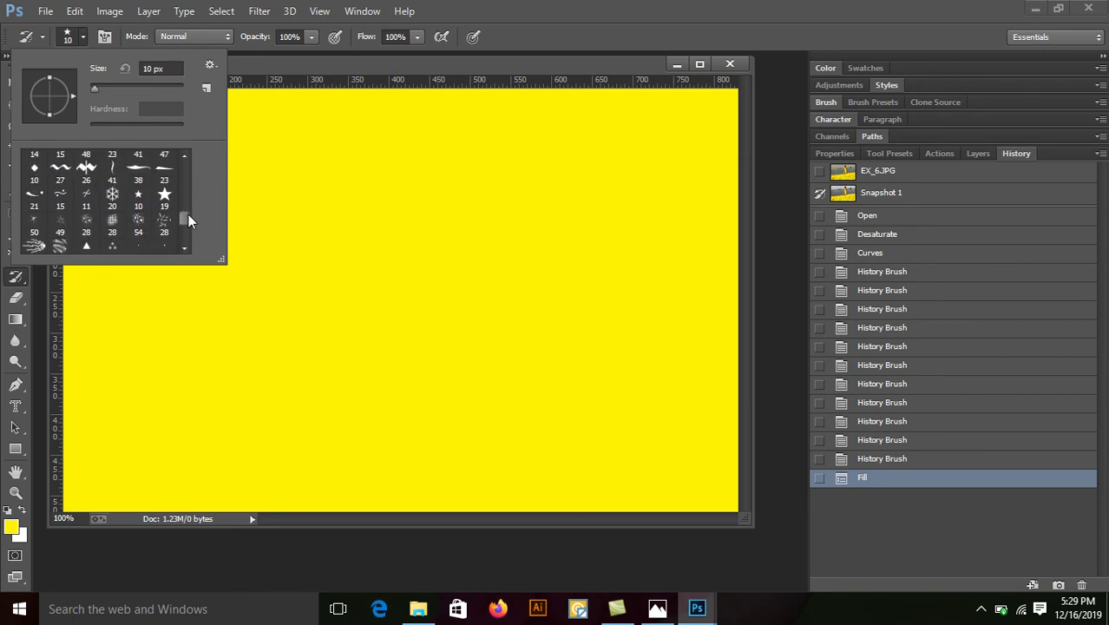
{"action": "left_click_drag", "start_coordinate": [188, 215], "coordinate": [189, 234]}
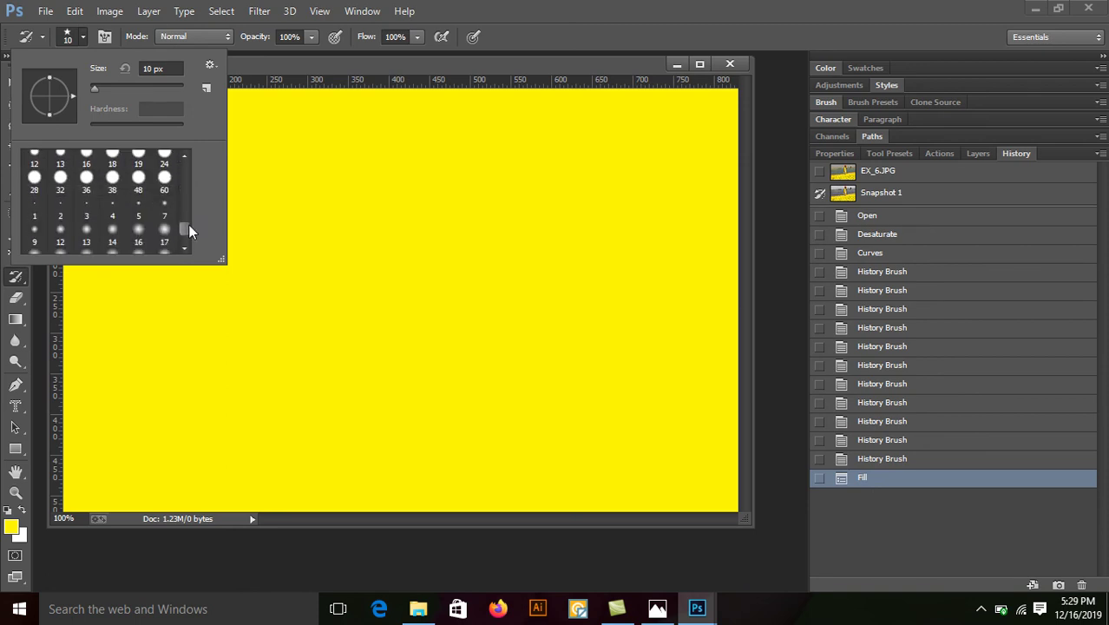
{"action": "left_click", "coordinate": [212, 65]}
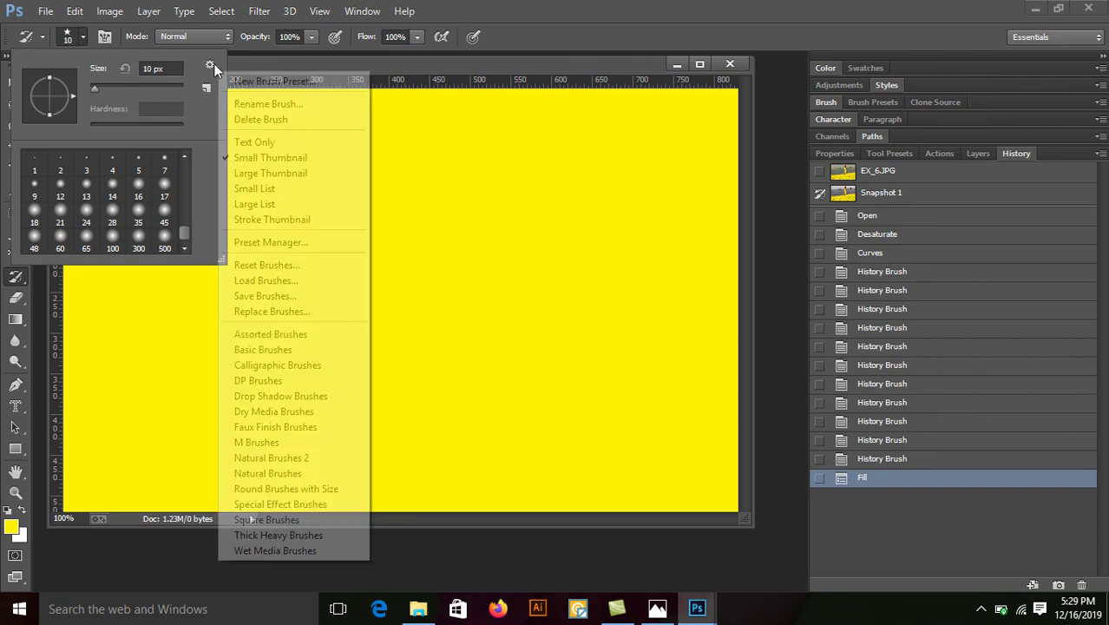
{"action": "left_click", "coordinate": [304, 366]}
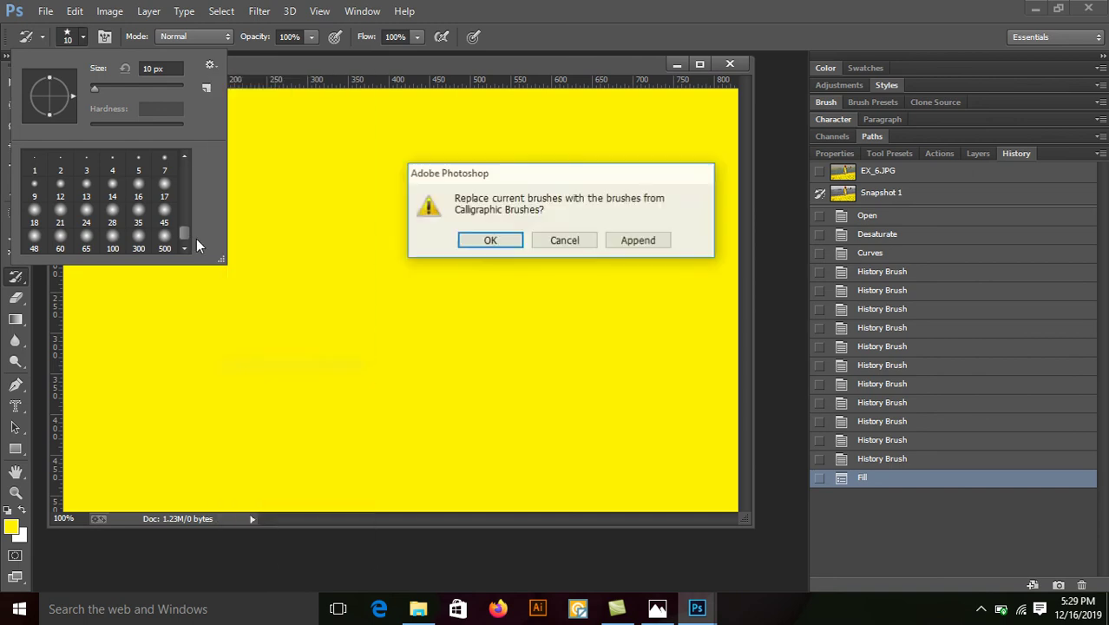
{"action": "left_click", "coordinate": [634, 242]}
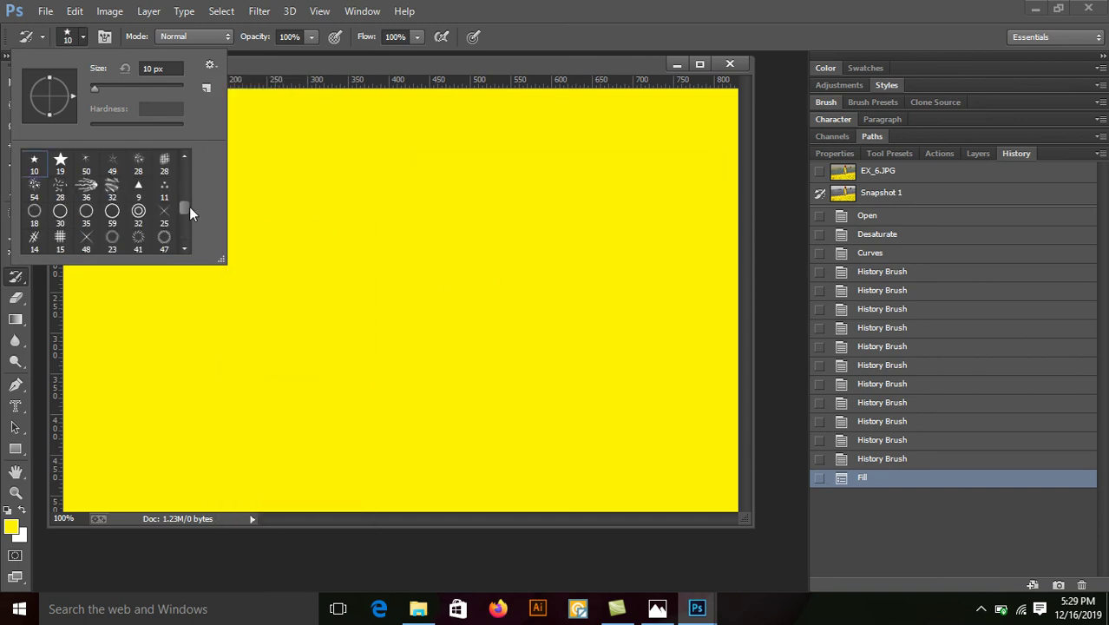
{"action": "left_click_drag", "start_coordinate": [180, 206], "coordinate": [184, 227]}
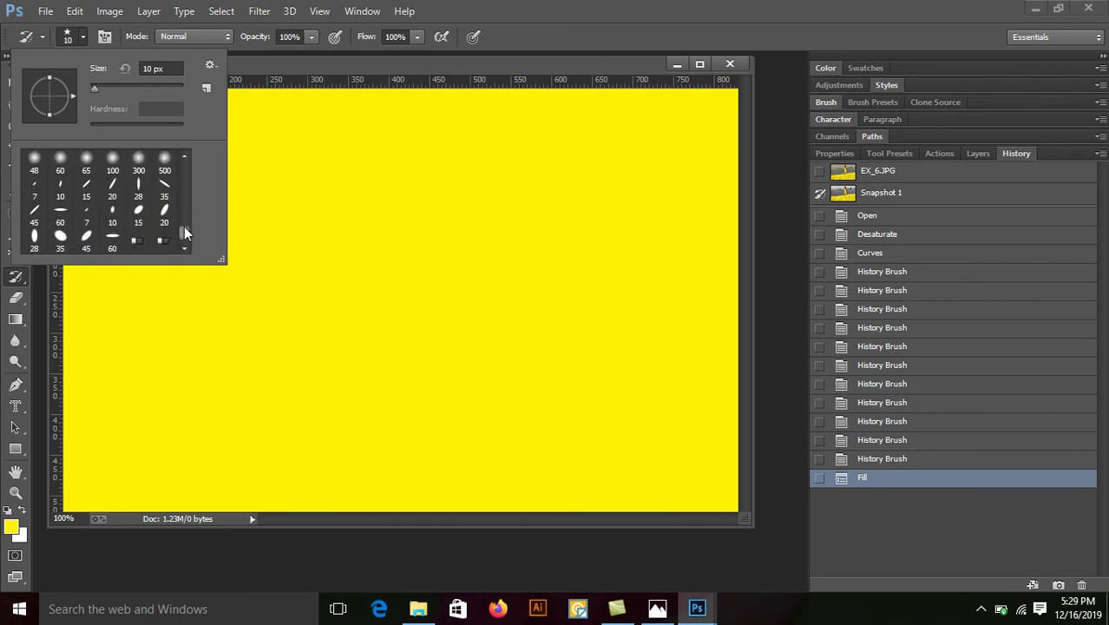
Step: Append the Dry Media Brushes library and select the 20 px snowflake brush
{"action": "left_click", "coordinate": [209, 66]}
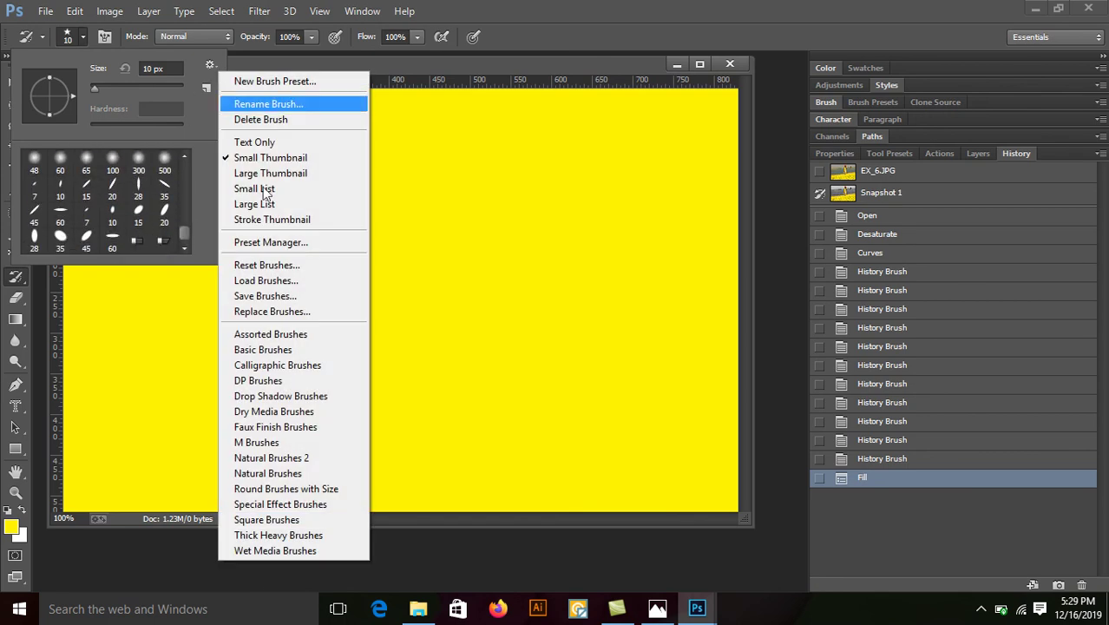
{"action": "left_click", "coordinate": [318, 413]}
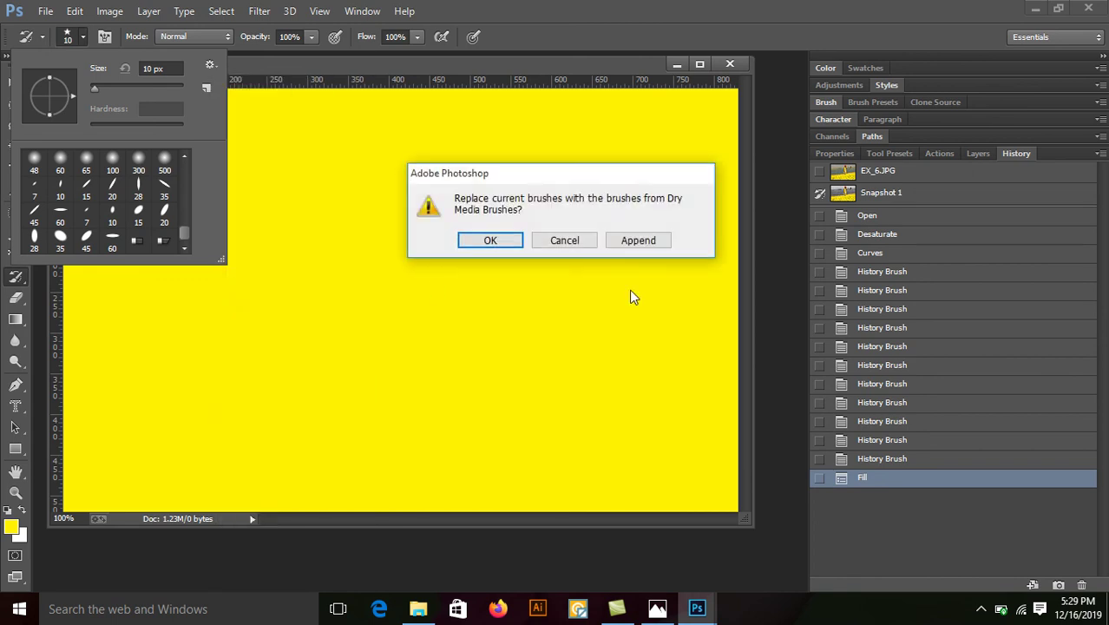
{"action": "left_click", "coordinate": [638, 243]}
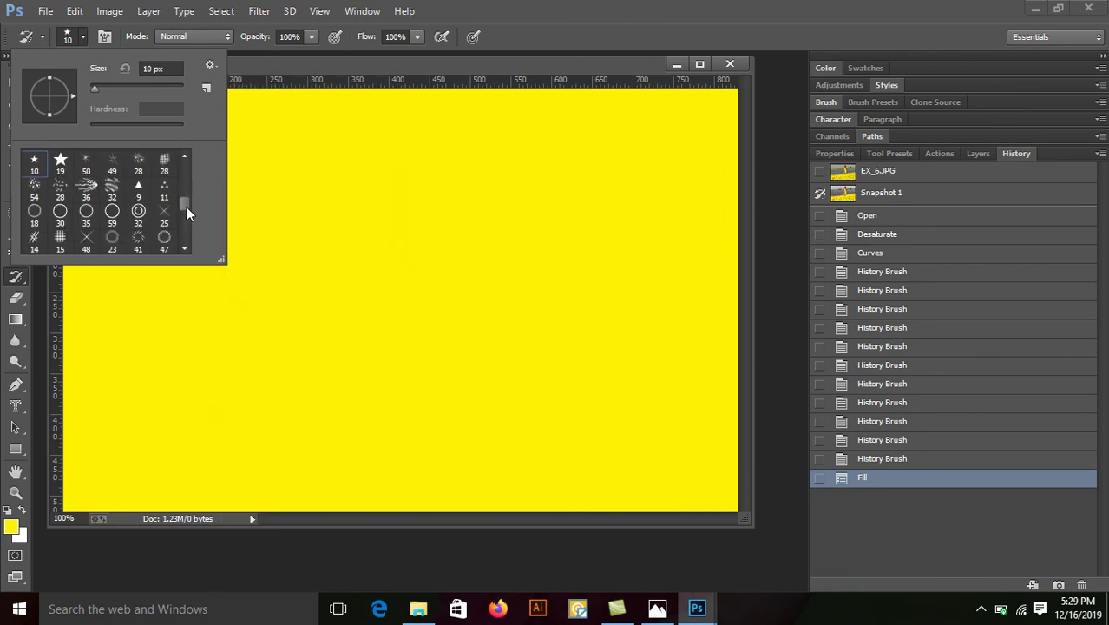
{"action": "left_click_drag", "start_coordinate": [187, 203], "coordinate": [187, 240]}
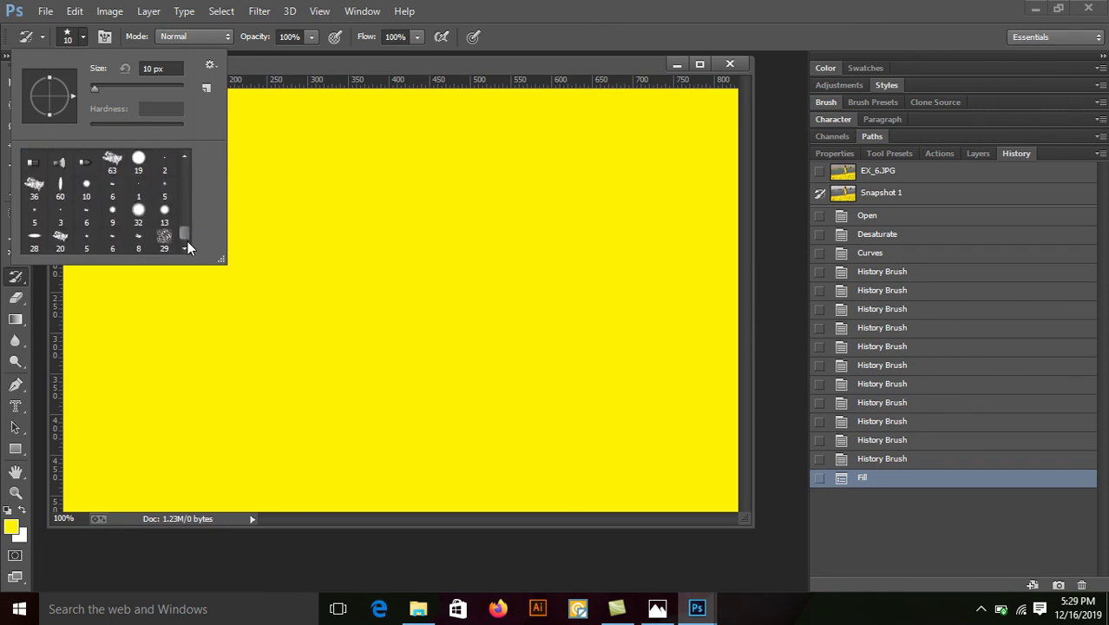
{"action": "left_click_drag", "start_coordinate": [188, 241], "coordinate": [187, 206]}
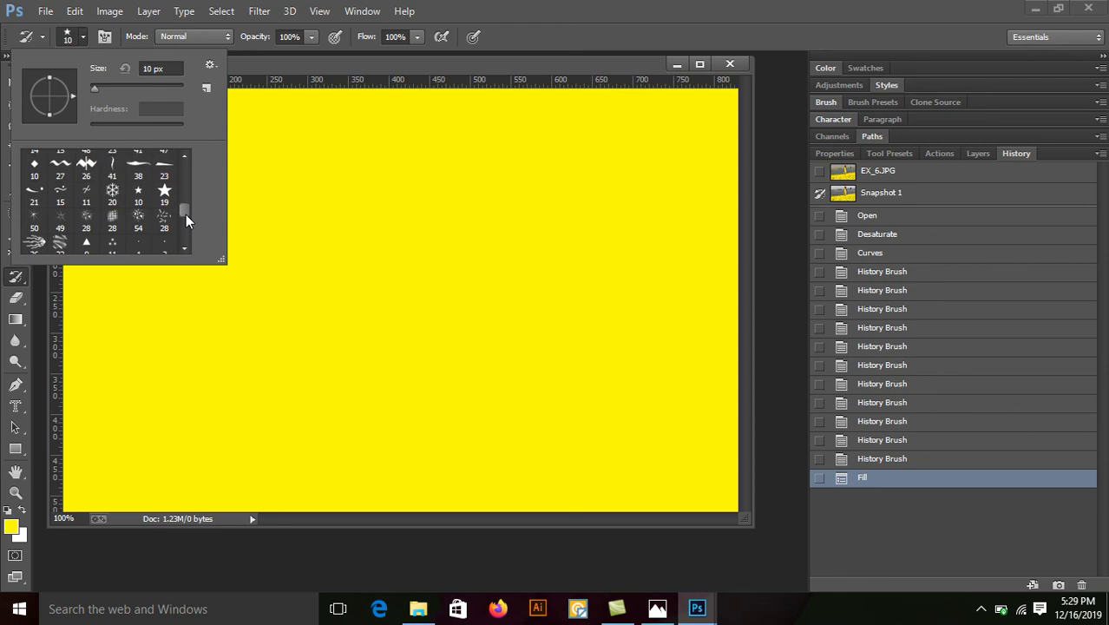
{"action": "left_click", "coordinate": [62, 202]}
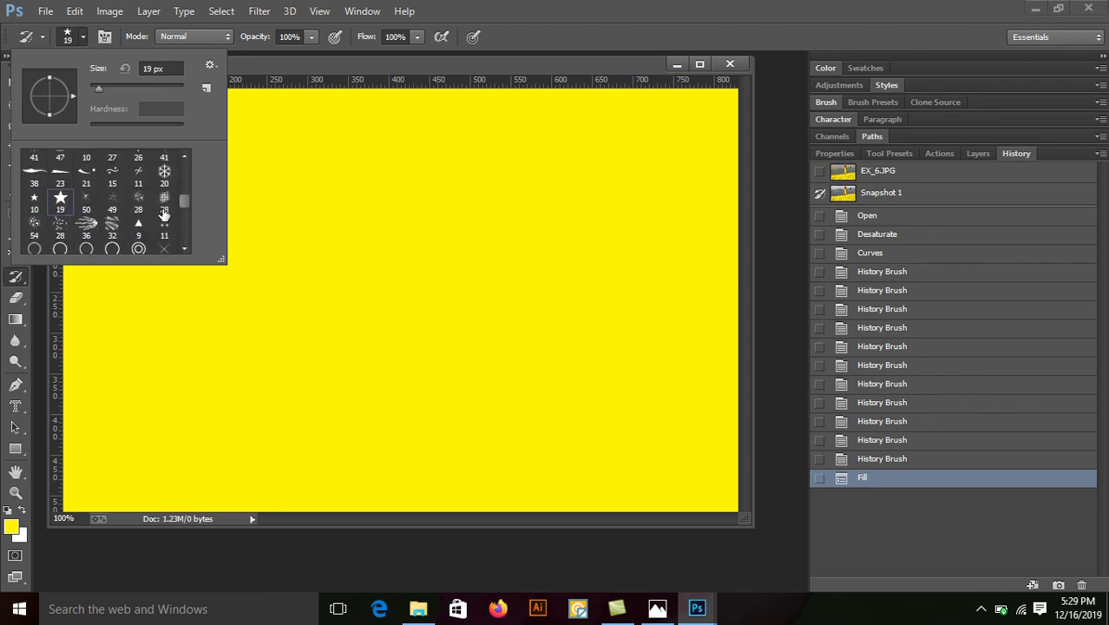
{"action": "left_click", "coordinate": [164, 175]}
Step: Paint a snowflake History Brush stroke revealing the photo at left, then check the tutorial
{"action": "left_click", "coordinate": [312, 136]}
{"action": "mouse_move", "coordinate": [137, 245]}
{"action": "left_mouse_down"}
{"action": "mouse_move", "coordinate": [212, 211]}
{"action": "mouse_move", "coordinate": [121, 228]}
{"action": "mouse_move", "coordinate": [100, 201]}
{"action": "mouse_move", "coordinate": [224, 189]}
{"action": "left_mouse_up"}
{"action": "left_click", "coordinate": [657, 608]}
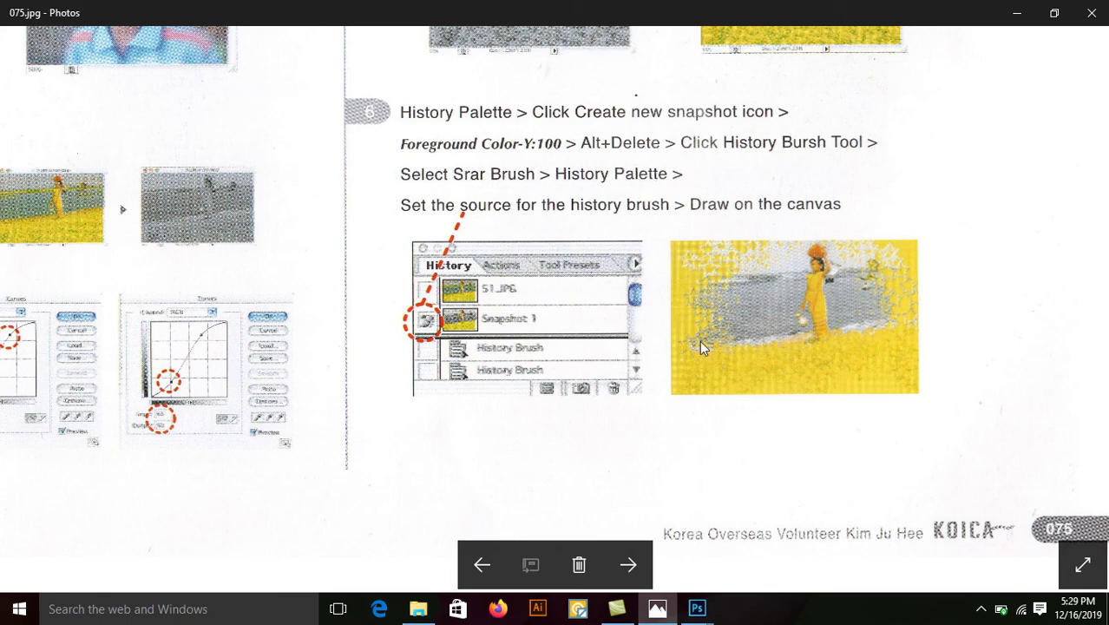
{"action": "left_click", "coordinate": [1018, 14]}
Step: Paint snowflake strokes through the upper-left yellow, undoing and redoing one oversized stroke
{"action": "mouse_move", "coordinate": [238, 279]}
{"action": "left_mouse_down"}
{"action": "mouse_move", "coordinate": [297, 210]}
{"action": "mouse_move", "coordinate": [161, 186]}
{"action": "mouse_move", "coordinate": [155, 235]}
{"action": "mouse_move", "coordinate": [148, 154]}
{"action": "mouse_move", "coordinate": [164, 114]}
{"action": "mouse_move", "coordinate": [126, 101]}
{"action": "mouse_move", "coordinate": [134, 87]}
{"action": "left_mouse_up"}
{"action": "left_click", "coordinate": [82, 40]}
{"action": "left_click", "coordinate": [359, 111]}
{"action": "left_click_drag", "start_coordinate": [173, 199], "coordinate": [211, 149]}
{"action": "mouse_move", "coordinate": [284, 161]}
{"action": "left_mouse_down"}
{"action": "mouse_move", "coordinate": [291, 235]}
{"action": "mouse_move", "coordinate": [178, 213]}
{"action": "mouse_move", "coordinate": [243, 208]}
{"action": "mouse_move", "coordinate": [213, 259]}
{"action": "mouse_move", "coordinate": [316, 276]}
{"action": "mouse_move", "coordinate": [310, 314]}
{"action": "mouse_move", "coordinate": [204, 308]}
{"action": "mouse_move", "coordinate": [99, 111]}
{"action": "mouse_move", "coordinate": [79, 236]}
{"action": "mouse_move", "coordinate": [87, 111]}
{"action": "mouse_move", "coordinate": [264, 152]}
{"action": "left_mouse_up"}
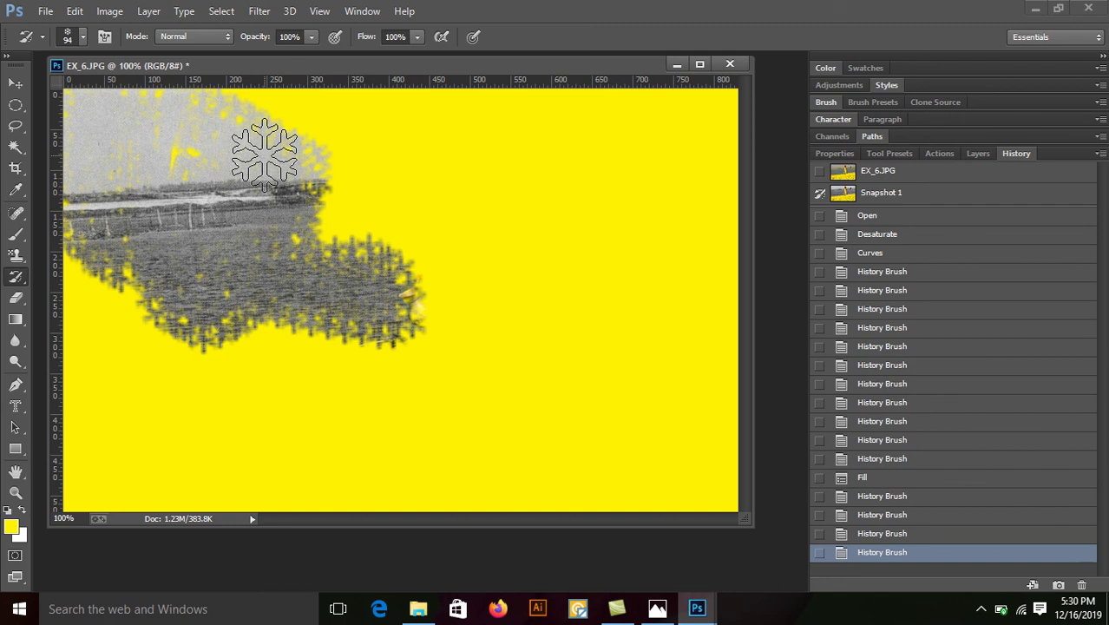
{"action": "key", "text": "ctrl+z"}
{"action": "mouse_move", "coordinate": [178, 124]}
{"action": "left_mouse_down"}
{"action": "mouse_move", "coordinate": [290, 168]}
{"action": "mouse_move", "coordinate": [300, 260]}
{"action": "left_mouse_up"}
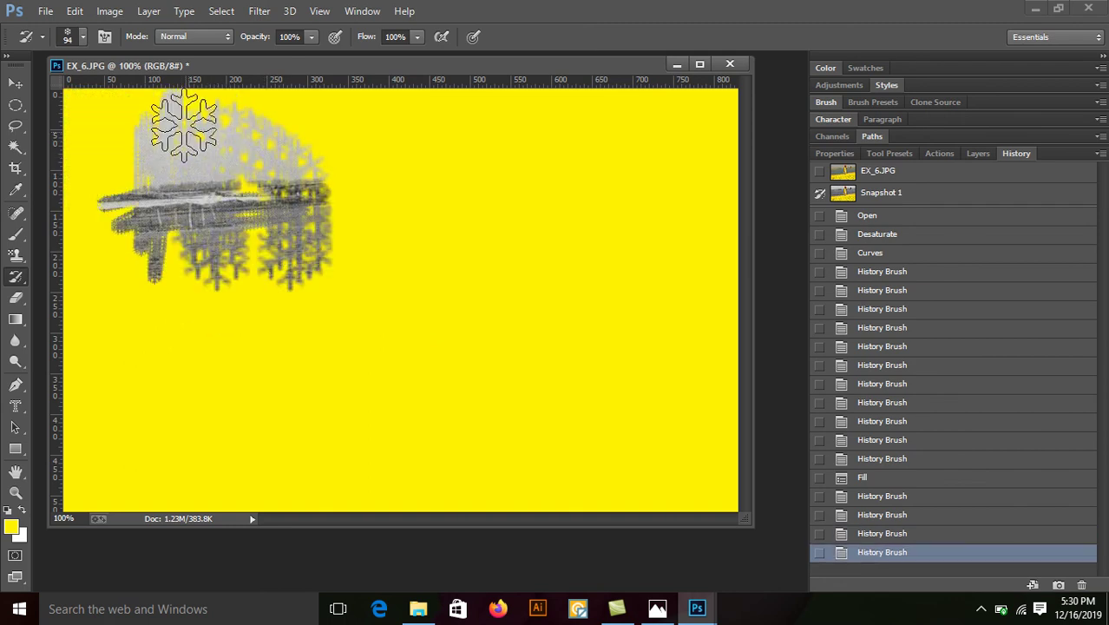
Step: Shrink the brush to 41 px and reveal more of the photo across the top
{"action": "left_click", "coordinate": [83, 39]}
{"action": "left_click_drag", "start_coordinate": [99, 84], "coordinate": [109, 83]}
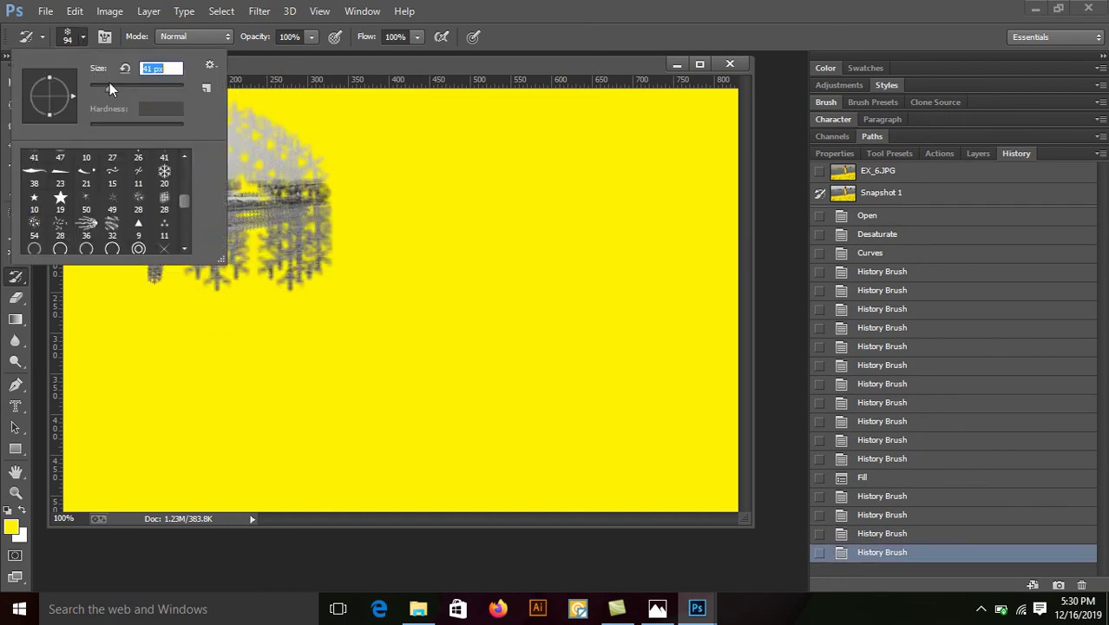
{"action": "left_click", "coordinate": [286, 118]}
{"action": "mouse_move", "coordinate": [287, 121]}
{"action": "left_mouse_down"}
{"action": "mouse_move", "coordinate": [265, 118]}
{"action": "mouse_move", "coordinate": [265, 301]}
{"action": "left_mouse_up"}
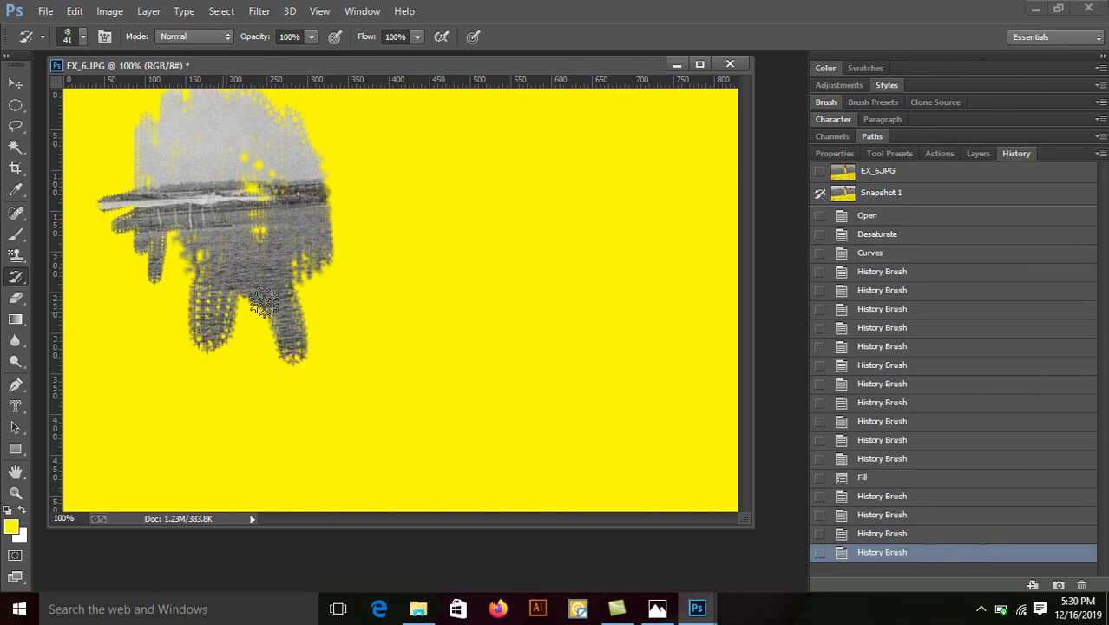
{"action": "left_click_drag", "start_coordinate": [264, 301], "coordinate": [373, 293]}
{"action": "left_click", "coordinate": [658, 612]}
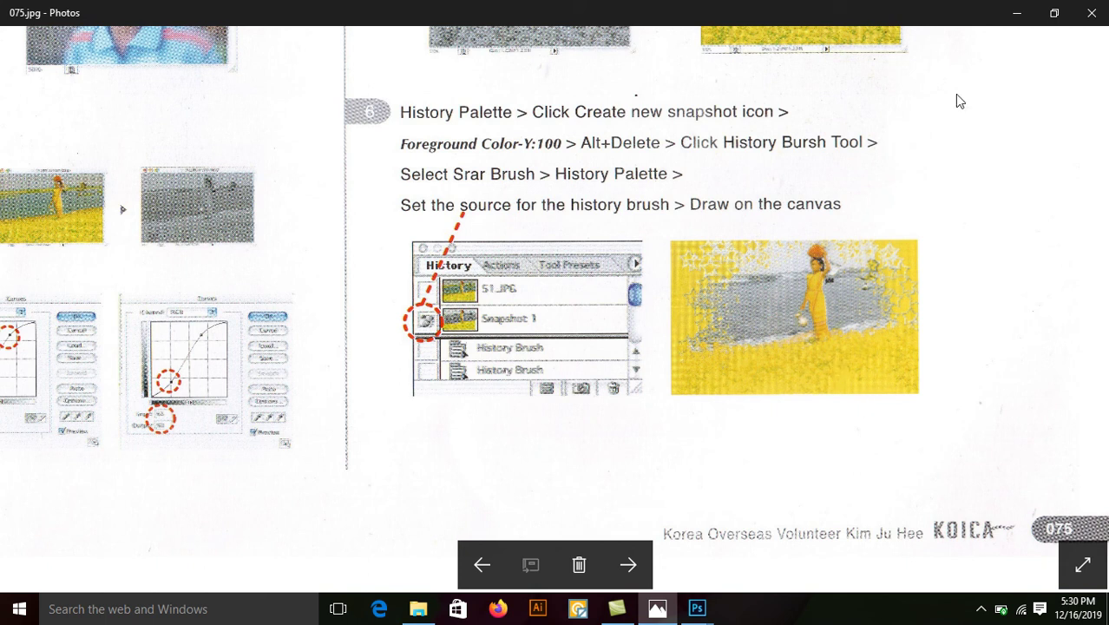
{"action": "left_click", "coordinate": [1021, 15]}
Step: Paint snowflake History Brush strokes revealing the woman, top middle, lower left and flower field, then return to the tutorial page
{"action": "mouse_move", "coordinate": [338, 281]}
{"action": "left_mouse_down"}
{"action": "mouse_move", "coordinate": [315, 158]}
{"action": "mouse_move", "coordinate": [475, 98]}
{"action": "left_mouse_up"}
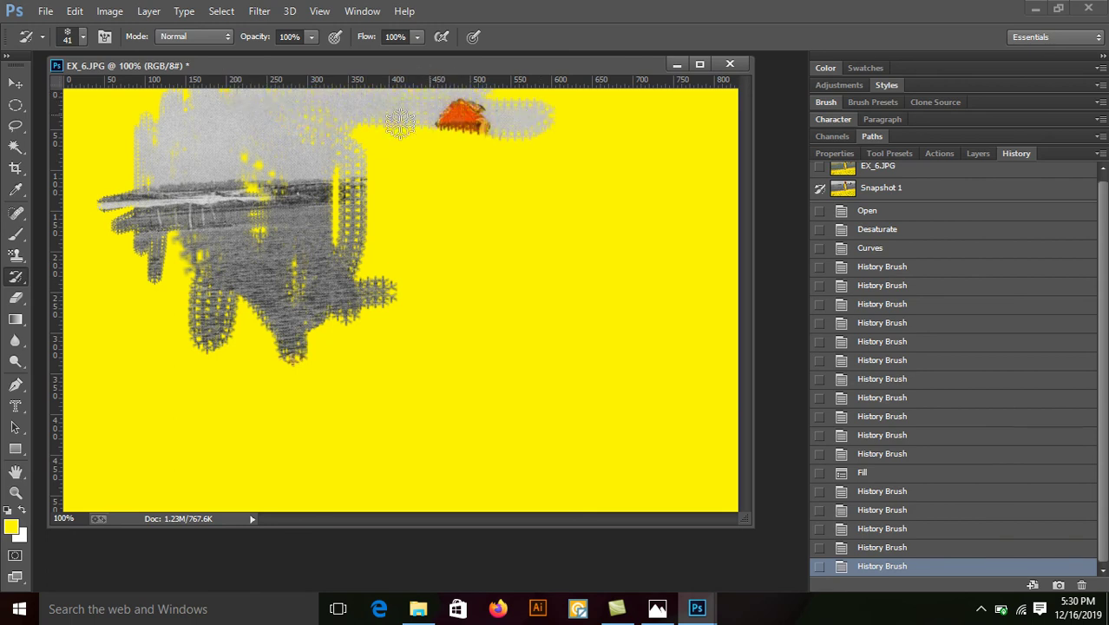
{"action": "mouse_move", "coordinate": [430, 134]}
{"action": "left_mouse_down"}
{"action": "mouse_move", "coordinate": [425, 119]}
{"action": "mouse_move", "coordinate": [520, 99]}
{"action": "mouse_move", "coordinate": [492, 198]}
{"action": "mouse_move", "coordinate": [423, 230]}
{"action": "mouse_move", "coordinate": [176, 258]}
{"action": "mouse_move", "coordinate": [172, 347]}
{"action": "left_mouse_up"}
{"action": "mouse_move", "coordinate": [191, 243]}
{"action": "left_mouse_down"}
{"action": "mouse_move", "coordinate": [199, 304]}
{"action": "mouse_move", "coordinate": [139, 321]}
{"action": "mouse_move", "coordinate": [97, 270]}
{"action": "mouse_move", "coordinate": [130, 100]}
{"action": "mouse_move", "coordinate": [174, 96]}
{"action": "mouse_move", "coordinate": [99, 124]}
{"action": "mouse_move", "coordinate": [101, 325]}
{"action": "mouse_move", "coordinate": [250, 319]}
{"action": "mouse_move", "coordinate": [232, 332]}
{"action": "mouse_move", "coordinate": [347, 310]}
{"action": "mouse_move", "coordinate": [573, 235]}
{"action": "mouse_move", "coordinate": [555, 269]}
{"action": "mouse_move", "coordinate": [537, 202]}
{"action": "mouse_move", "coordinate": [598, 177]}
{"action": "mouse_move", "coordinate": [615, 260]}
{"action": "mouse_move", "coordinate": [589, 278]}
{"action": "mouse_move", "coordinate": [613, 161]}
{"action": "mouse_move", "coordinate": [602, 110]}
{"action": "mouse_move", "coordinate": [588, 101]}
{"action": "mouse_move", "coordinate": [725, 93]}
{"action": "mouse_move", "coordinate": [718, 148]}
{"action": "mouse_move", "coordinate": [664, 126]}
{"action": "mouse_move", "coordinate": [616, 127]}
{"action": "mouse_move", "coordinate": [729, 138]}
{"action": "mouse_move", "coordinate": [701, 180]}
{"action": "mouse_move", "coordinate": [678, 274]}
{"action": "mouse_move", "coordinate": [678, 170]}
{"action": "mouse_move", "coordinate": [730, 185]}
{"action": "mouse_move", "coordinate": [687, 317]}
{"action": "left_mouse_up"}
{"action": "mouse_move", "coordinate": [484, 345]}
{"action": "left_mouse_down"}
{"action": "mouse_move", "coordinate": [694, 356]}
{"action": "mouse_move", "coordinate": [363, 396]}
{"action": "mouse_move", "coordinate": [535, 401]}
{"action": "mouse_move", "coordinate": [546, 442]}
{"action": "mouse_move", "coordinate": [700, 458]}
{"action": "mouse_move", "coordinate": [729, 482]}
{"action": "mouse_move", "coordinate": [779, 494]}
{"action": "mouse_move", "coordinate": [650, 474]}
{"action": "mouse_move", "coordinate": [299, 493]}
{"action": "mouse_move", "coordinate": [528, 493]}
{"action": "mouse_move", "coordinate": [557, 441]}
{"action": "mouse_move", "coordinate": [289, 427]}
{"action": "mouse_move", "coordinate": [184, 464]}
{"action": "mouse_move", "coordinate": [414, 323]}
{"action": "mouse_move", "coordinate": [87, 416]}
{"action": "mouse_move", "coordinate": [83, 469]}
{"action": "mouse_move", "coordinate": [191, 426]}
{"action": "mouse_move", "coordinate": [134, 421]}
{"action": "mouse_move", "coordinate": [392, 373]}
{"action": "mouse_move", "coordinate": [343, 369]}
{"action": "left_mouse_up"}
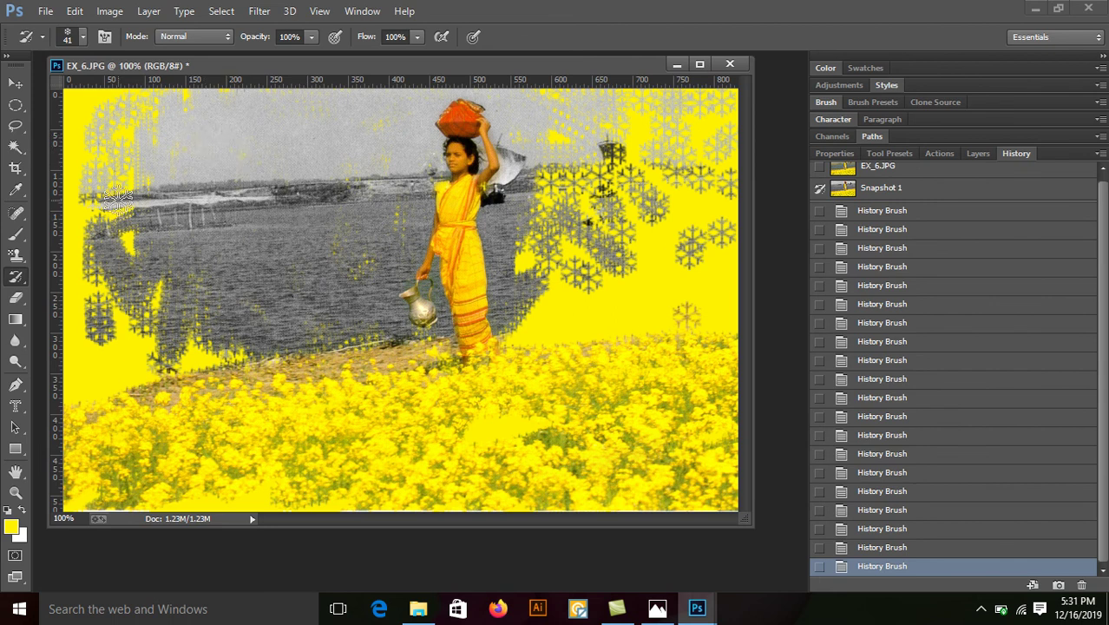
{"action": "left_click_drag", "start_coordinate": [183, 344], "coordinate": [240, 356]}
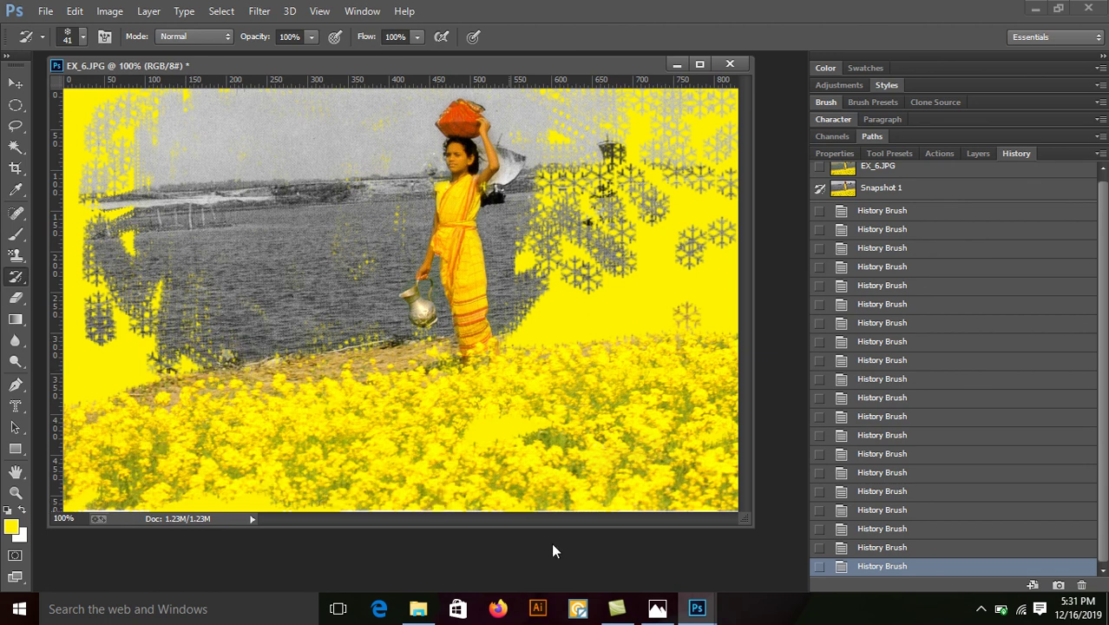
{"action": "left_click", "coordinate": [657, 608]}
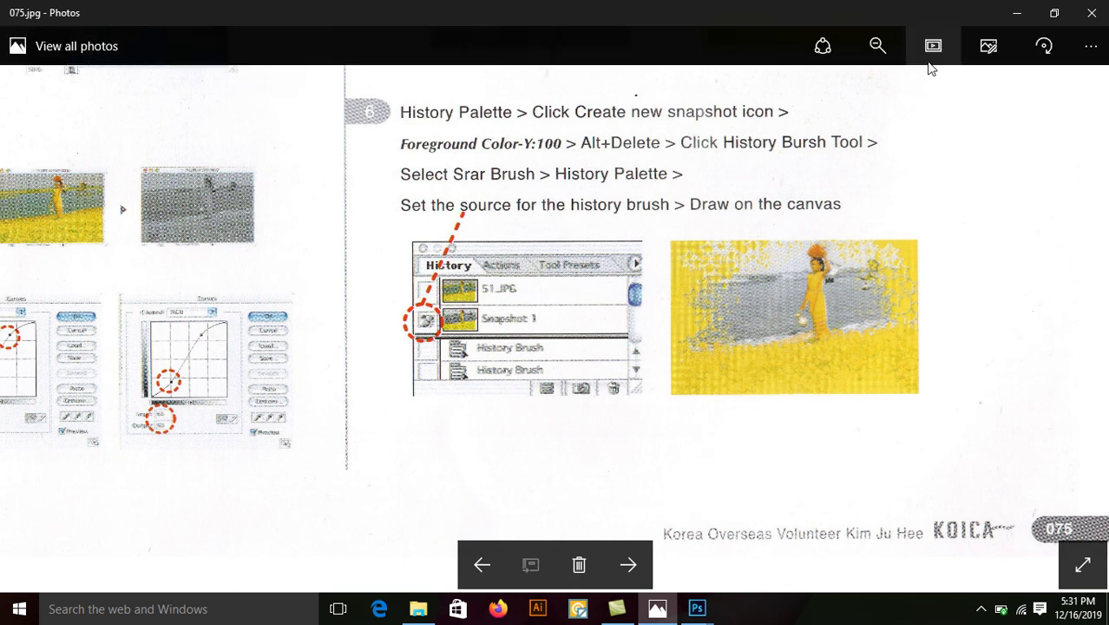
Step: Fit the tutorial page in Photos, compare it with the original EX_6.JPG, then minimize the viewer
{"action": "left_click", "coordinate": [875, 46]}
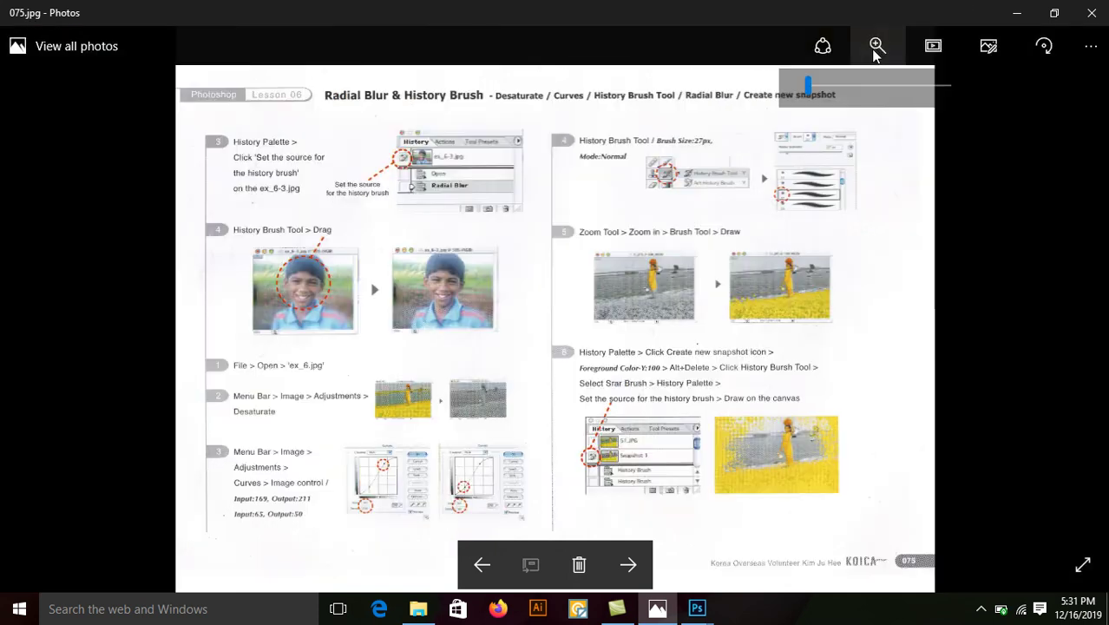
{"action": "left_click", "coordinate": [630, 566]}
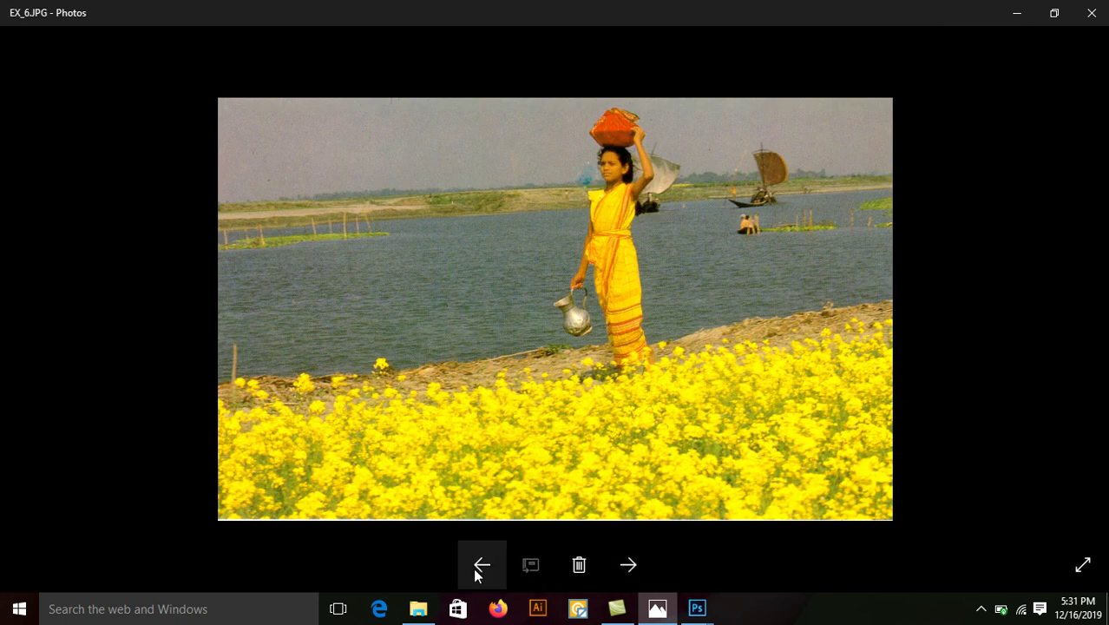
{"action": "left_click", "coordinate": [482, 565]}
{"action": "left_click", "coordinate": [1033, 15]}
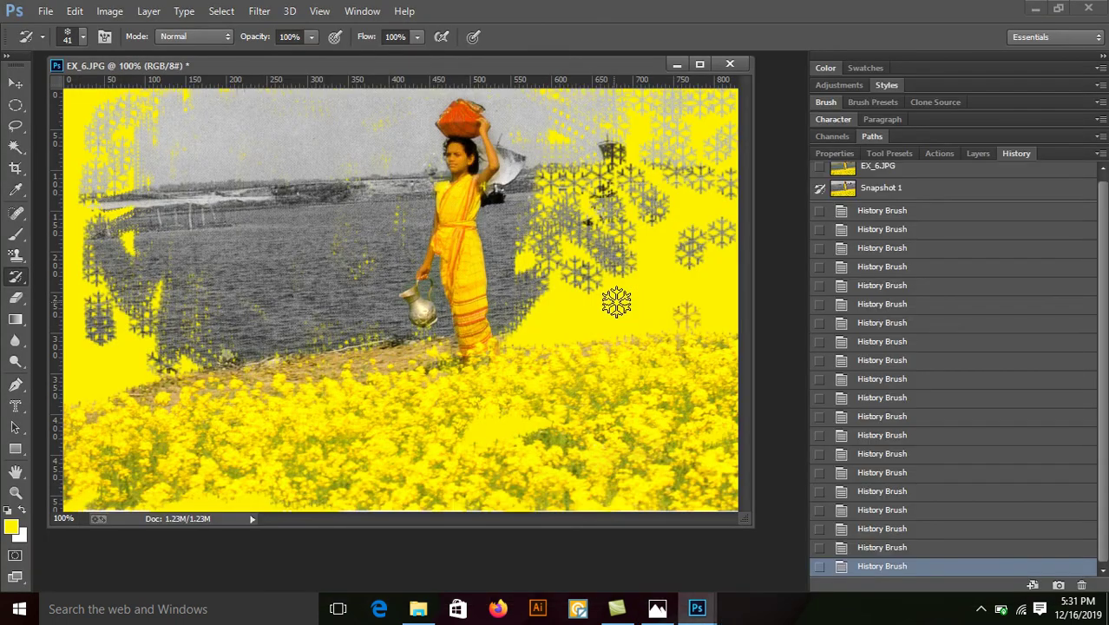